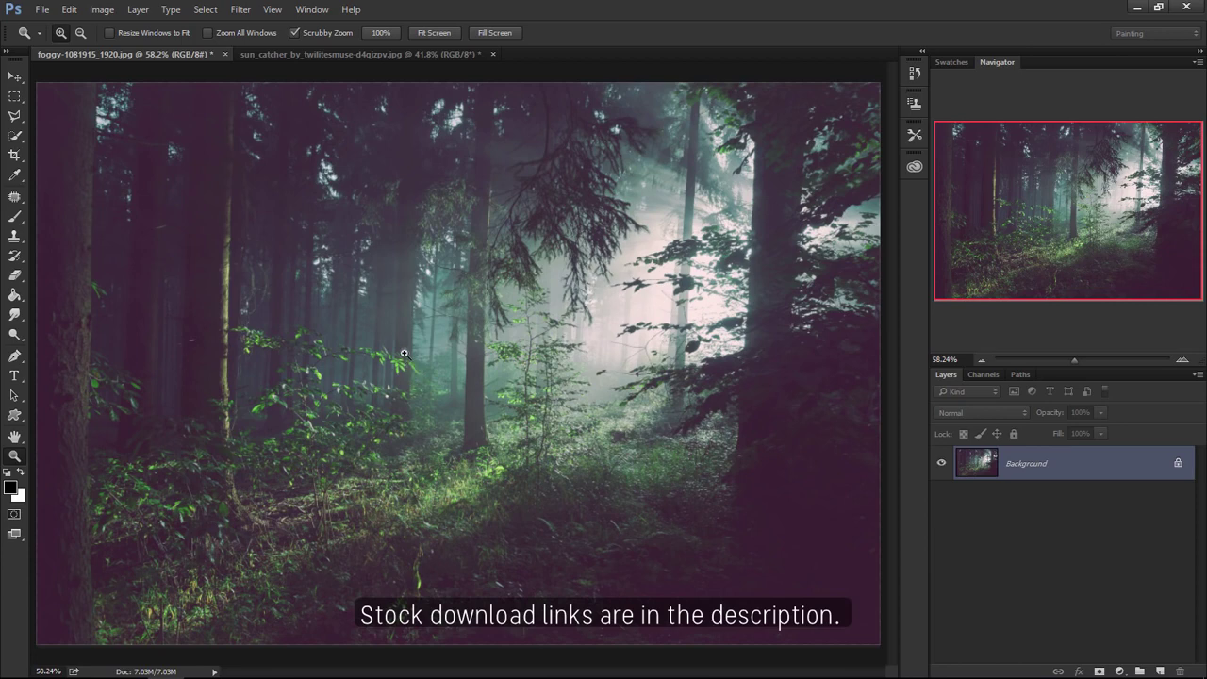
- Switch to the sun_catcher dancer photo and zoom in on her leg tattoo
{"action": "left_click", "coordinate": [355, 52]}
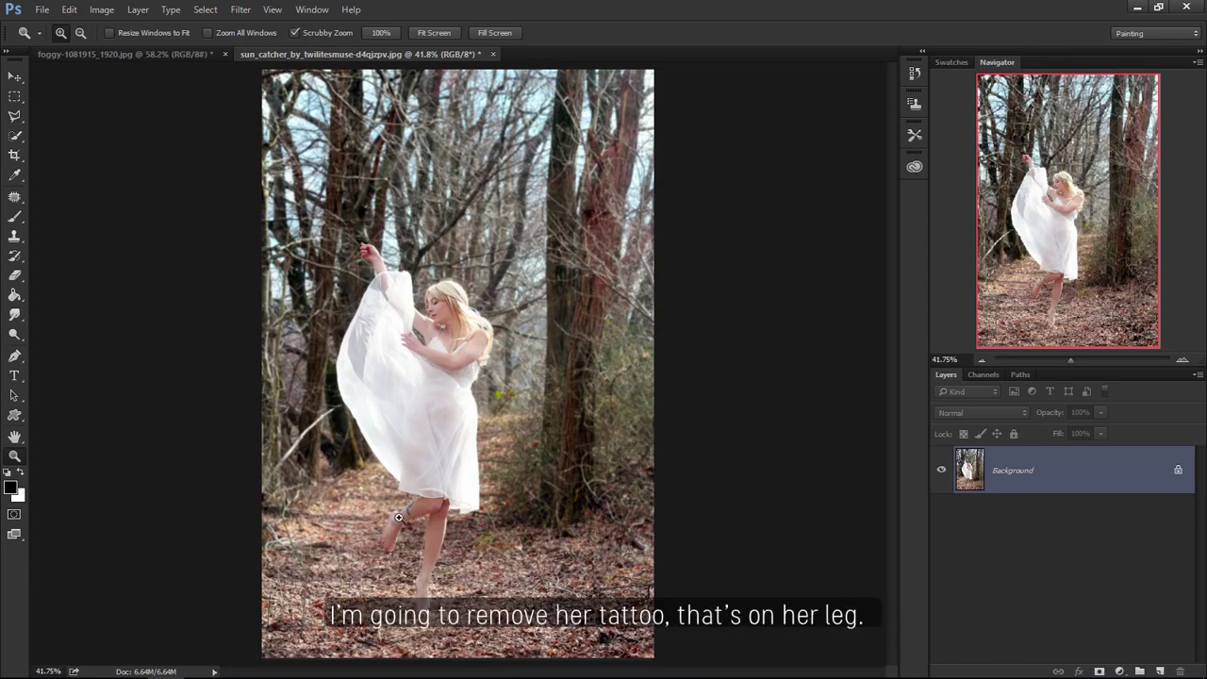
{"action": "left_click_drag", "start_coordinate": [405, 512], "coordinate": [528, 507]}
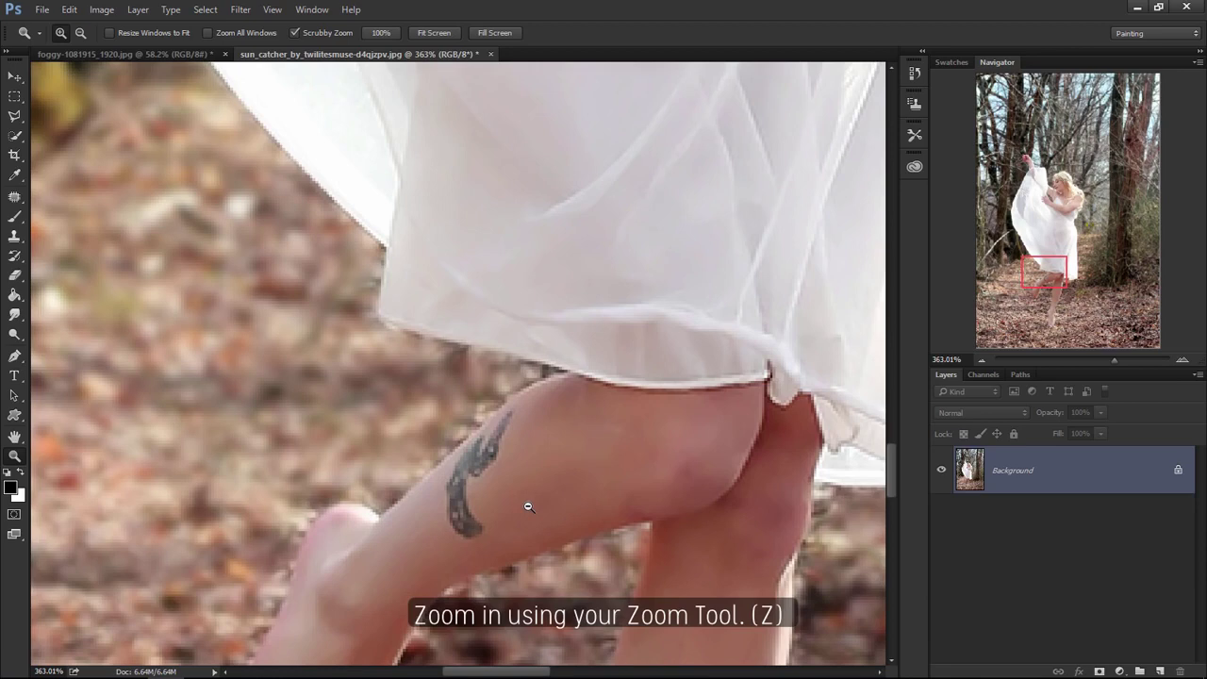
- Patch the leg tattoo with nearby clean skin, deselect, and fit the photo on screen
{"action": "left_click", "coordinate": [14, 196]}
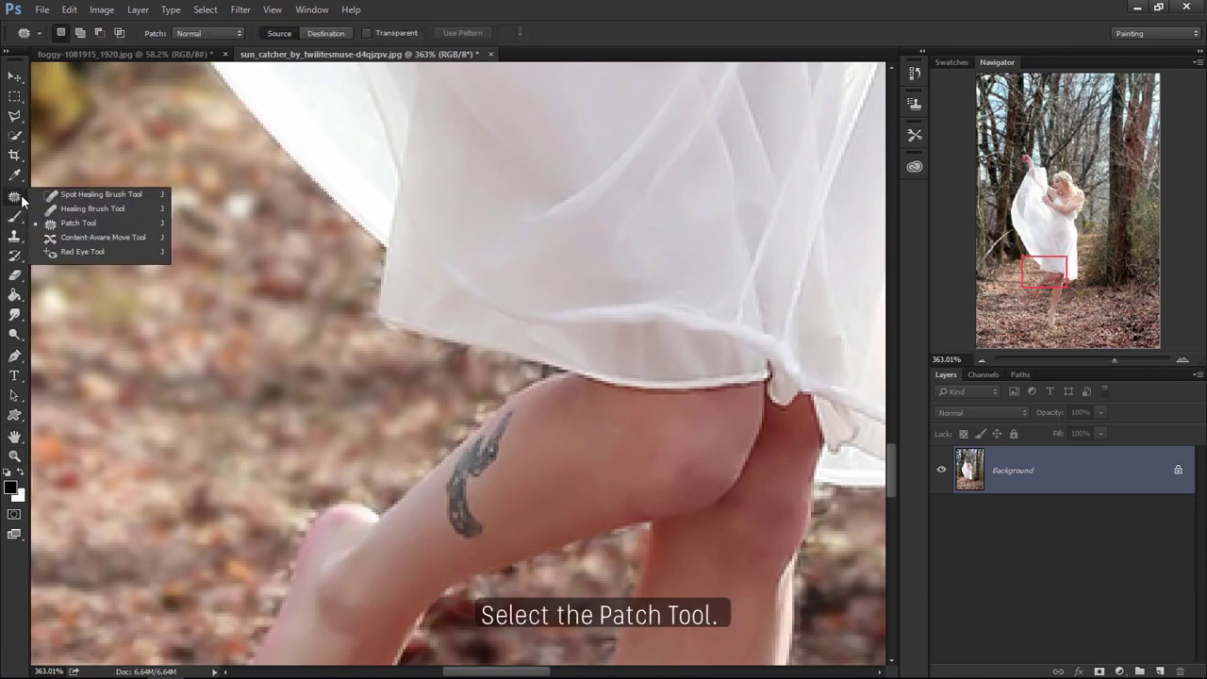
{"action": "left_click", "coordinate": [154, 225]}
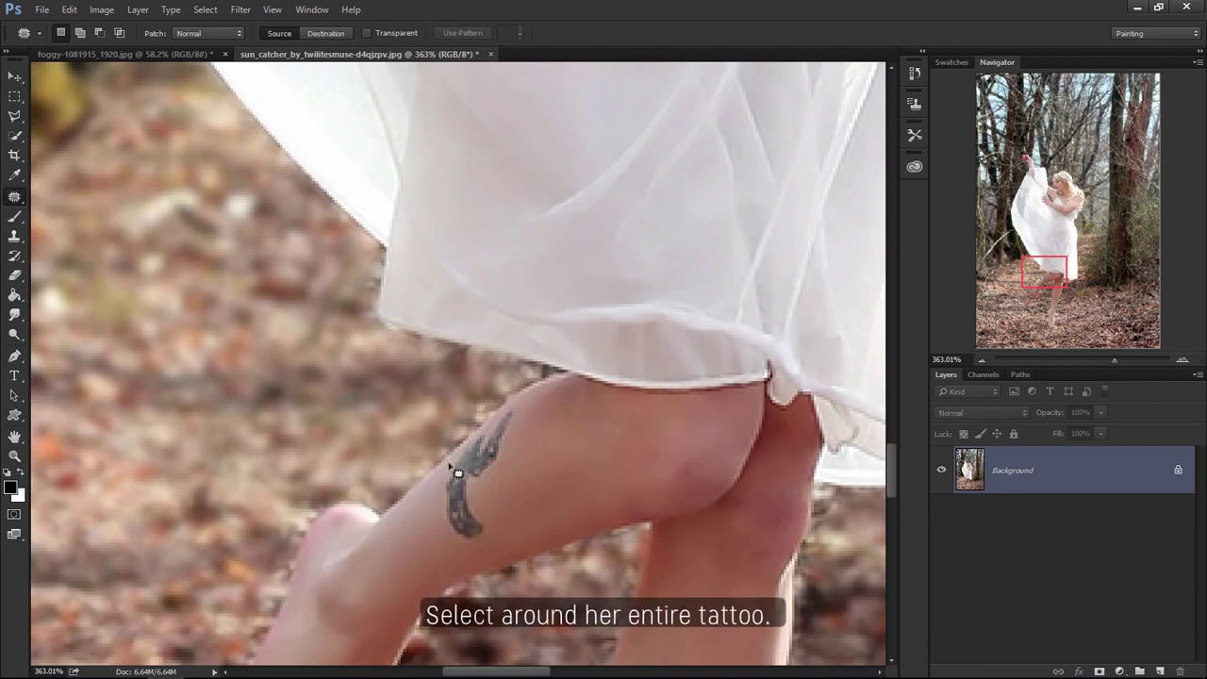
{"action": "mouse_move", "coordinate": [451, 467]}
{"action": "left_mouse_down"}
{"action": "mouse_move", "coordinate": [444, 491]}
{"action": "mouse_move", "coordinate": [468, 549]}
{"action": "left_mouse_up"}
{"action": "mouse_move", "coordinate": [510, 465]}
{"action": "left_mouse_down"}
{"action": "mouse_move", "coordinate": [512, 412]}
{"action": "mouse_move", "coordinate": [459, 464]}
{"action": "mouse_move", "coordinate": [527, 449]}
{"action": "left_mouse_up"}
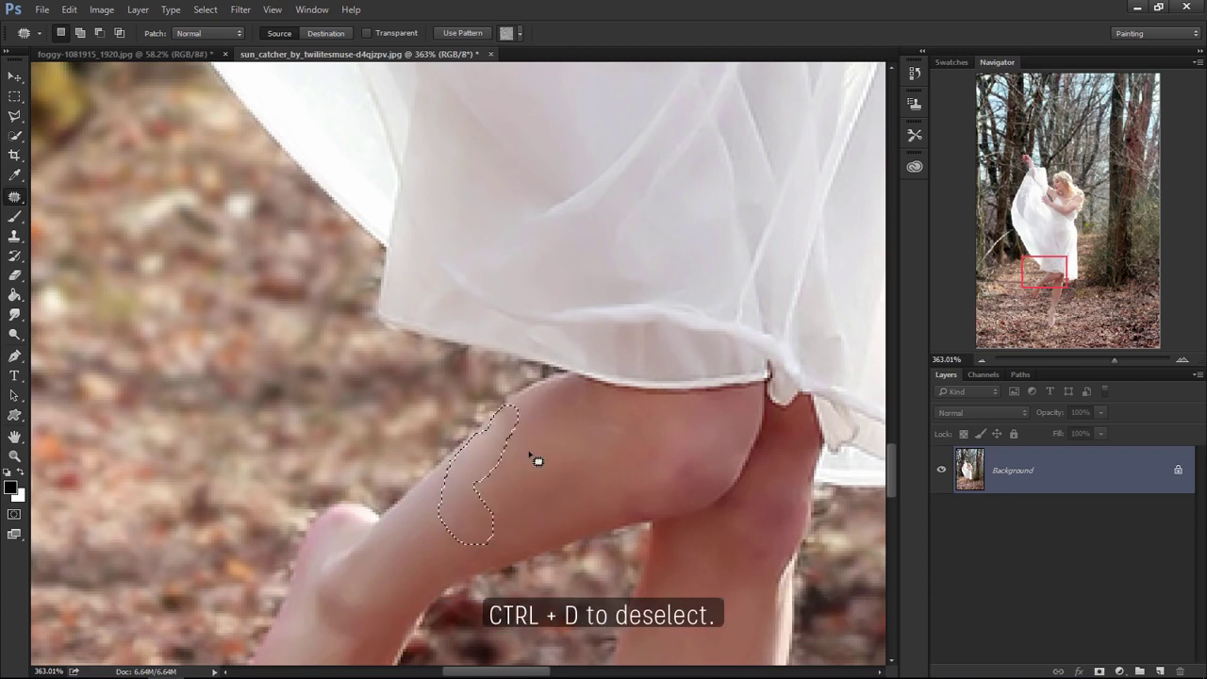
{"action": "key", "text": "ctrl+d"}
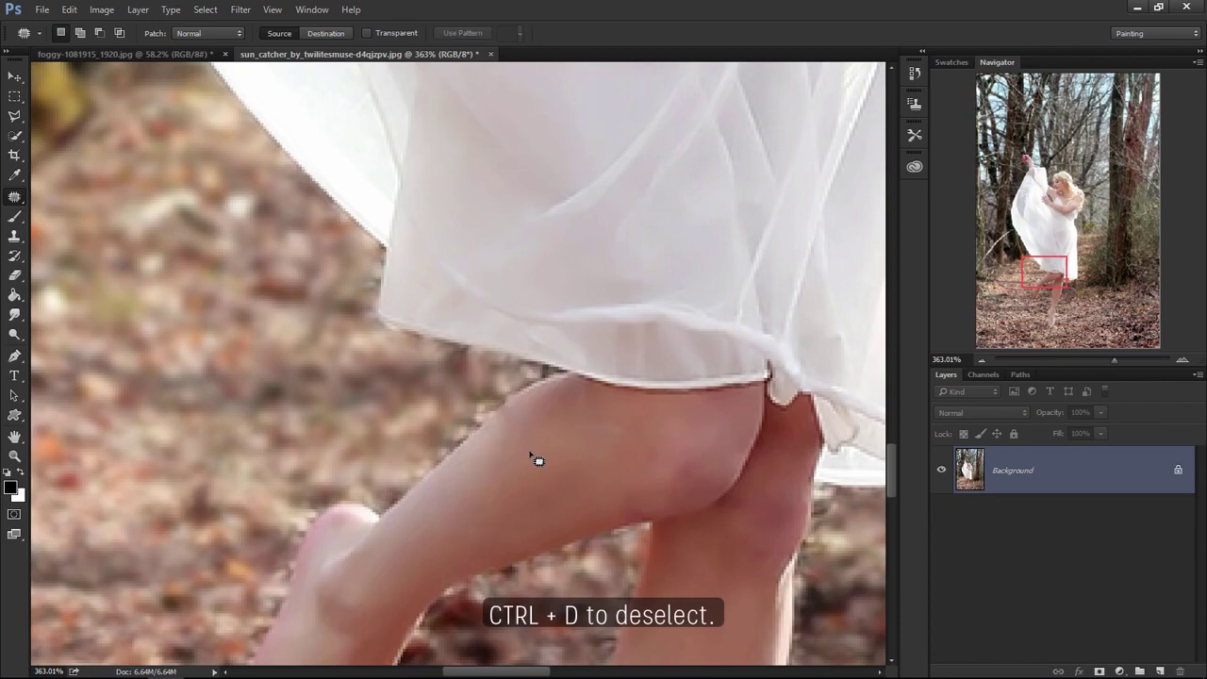
{"action": "key", "text": "ctrl+0"}
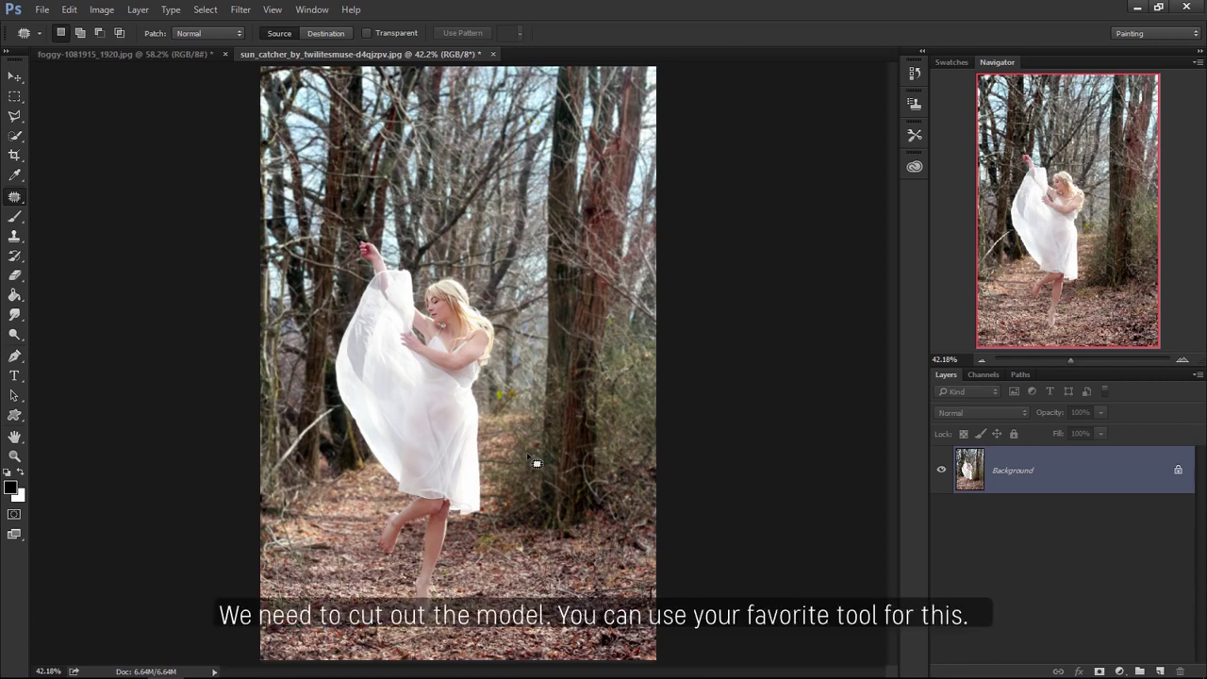
- Zoom in on the model's head and trace a curved pen path around her hair
{"action": "key", "text": "z"}
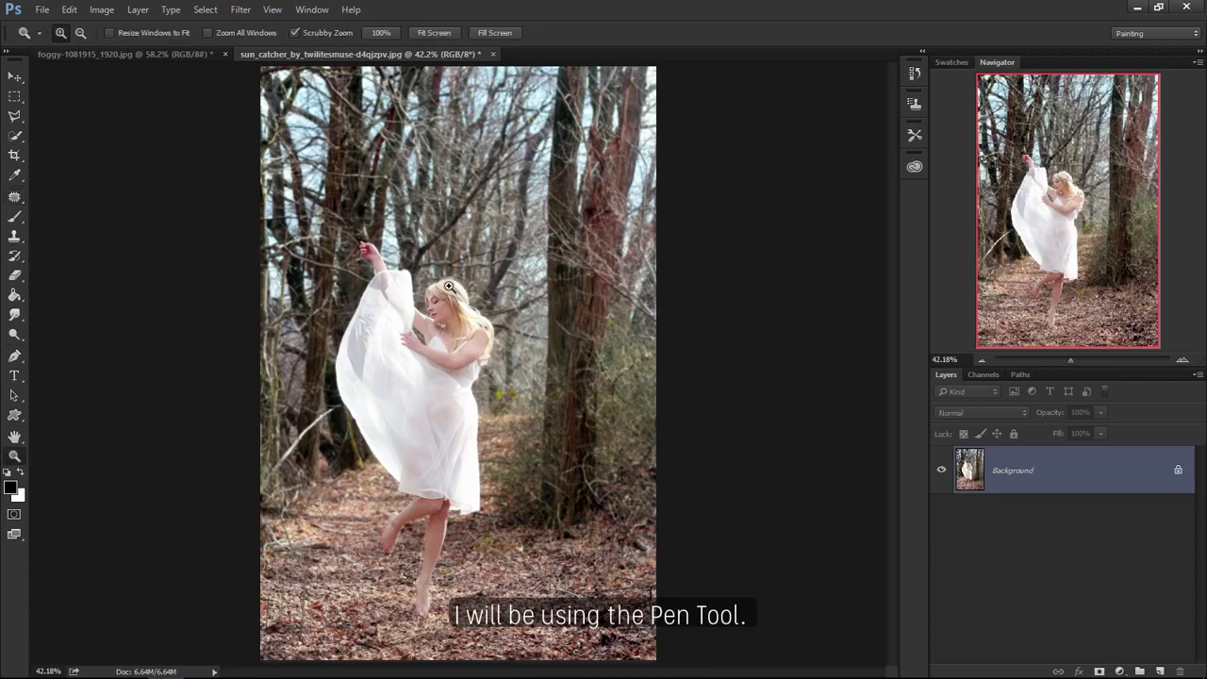
{"action": "left_click_drag", "start_coordinate": [453, 288], "coordinate": [580, 295]}
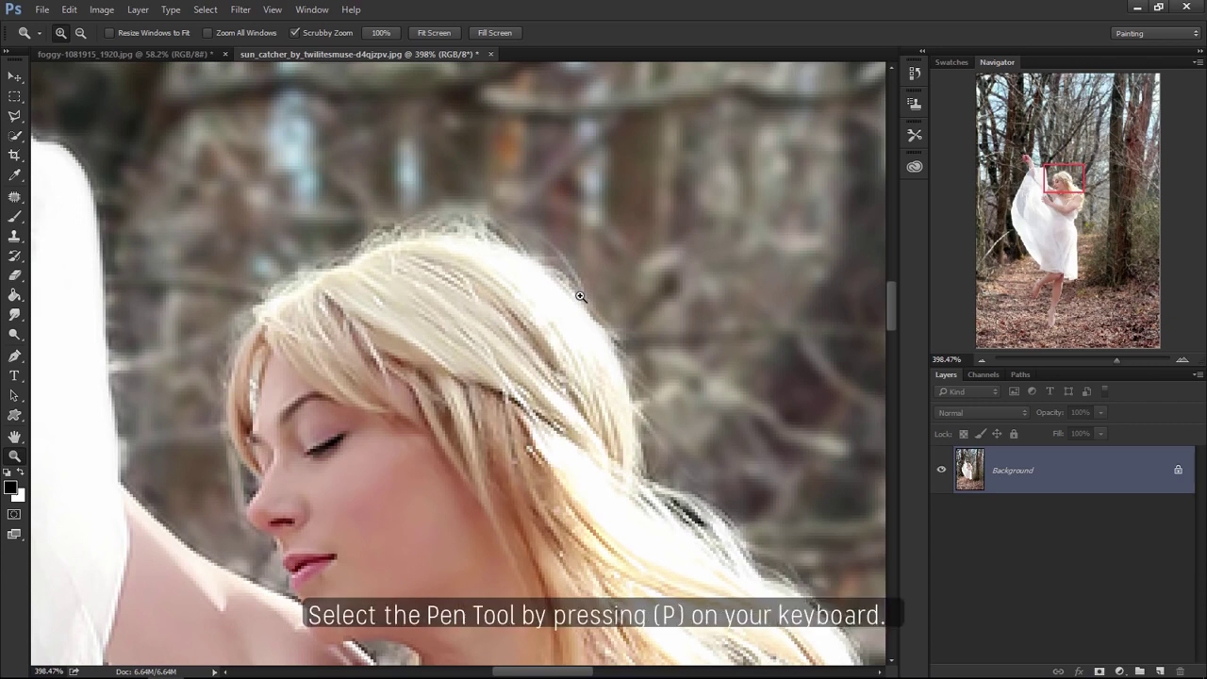
{"action": "key", "text": "p"}
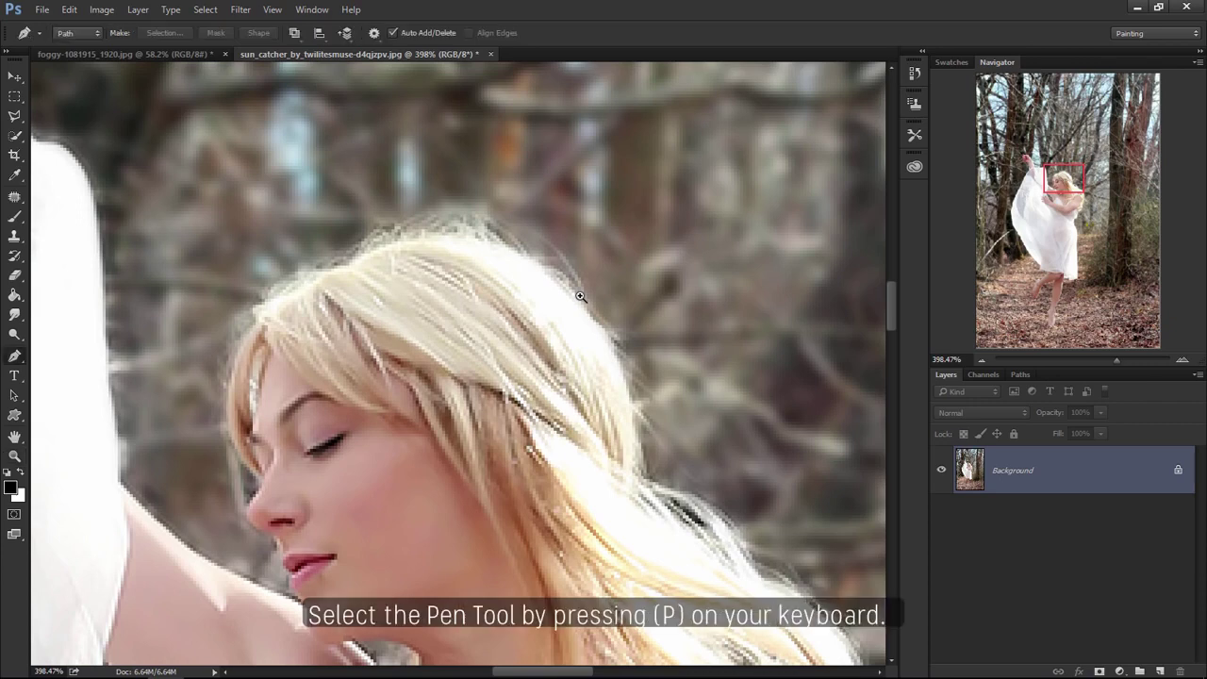
{"action": "left_click", "coordinate": [472, 239]}
{"action": "left_click_drag", "start_coordinate": [544, 269], "coordinate": [610, 340]}
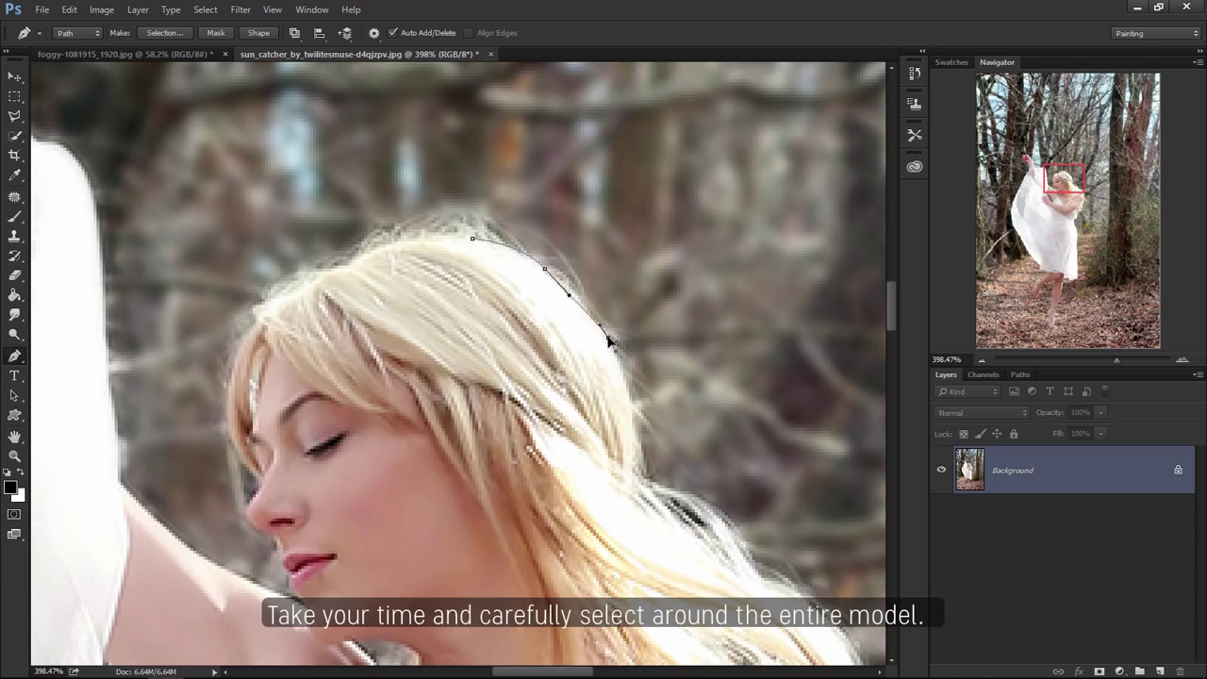
{"action": "left_click_drag", "start_coordinate": [629, 404], "coordinate": [645, 471]}
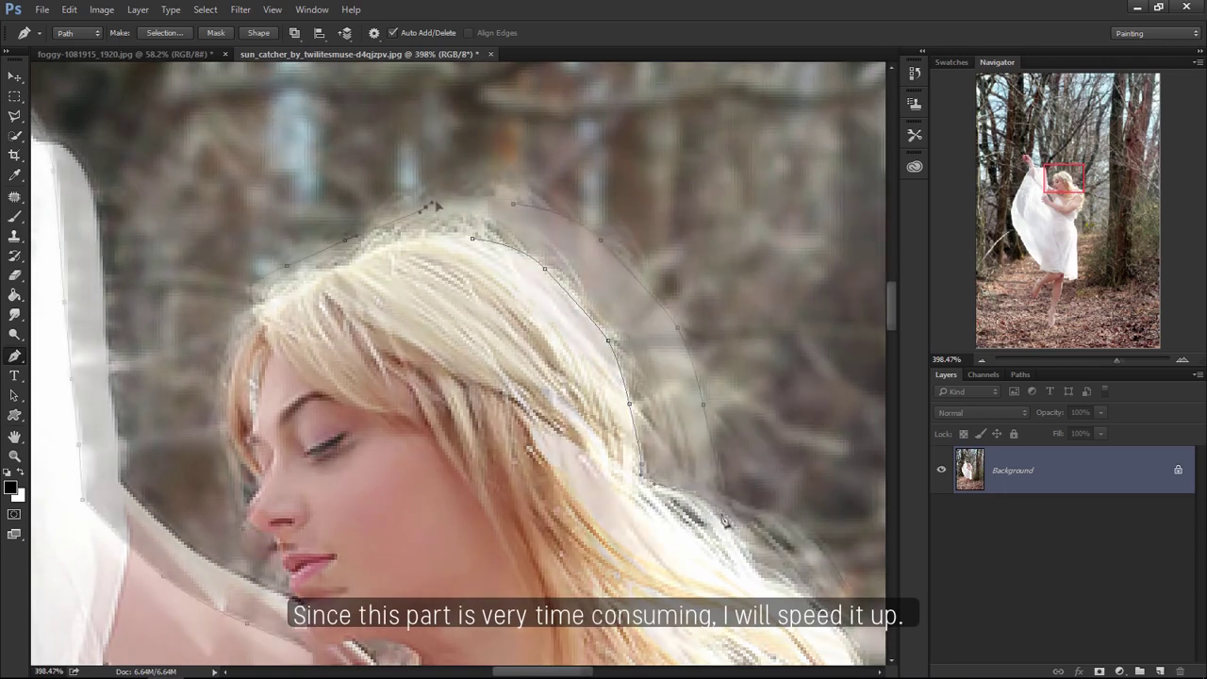
{"action": "left_click", "coordinate": [461, 204]}
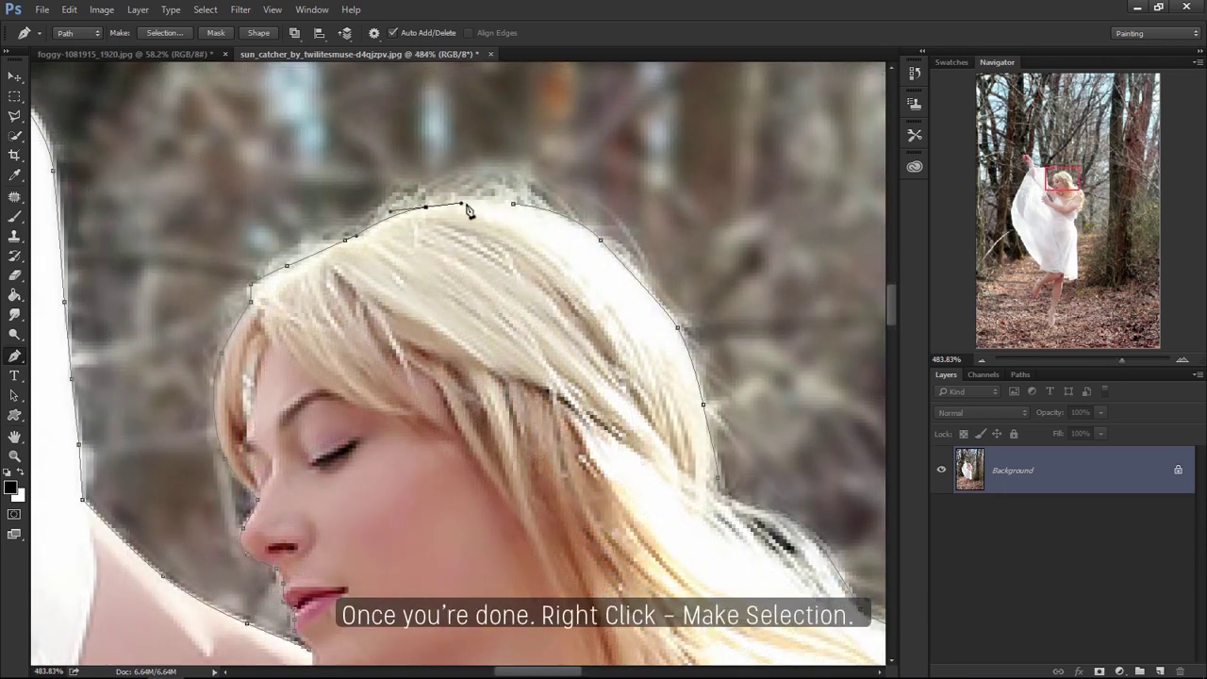
{"action": "left_click", "coordinate": [492, 204]}
{"action": "left_click_drag", "start_coordinate": [507, 206], "coordinate": [514, 209]}
- Convert the pen path into a selection with 0-pixel feather
{"action": "right_click", "coordinate": [515, 247]}
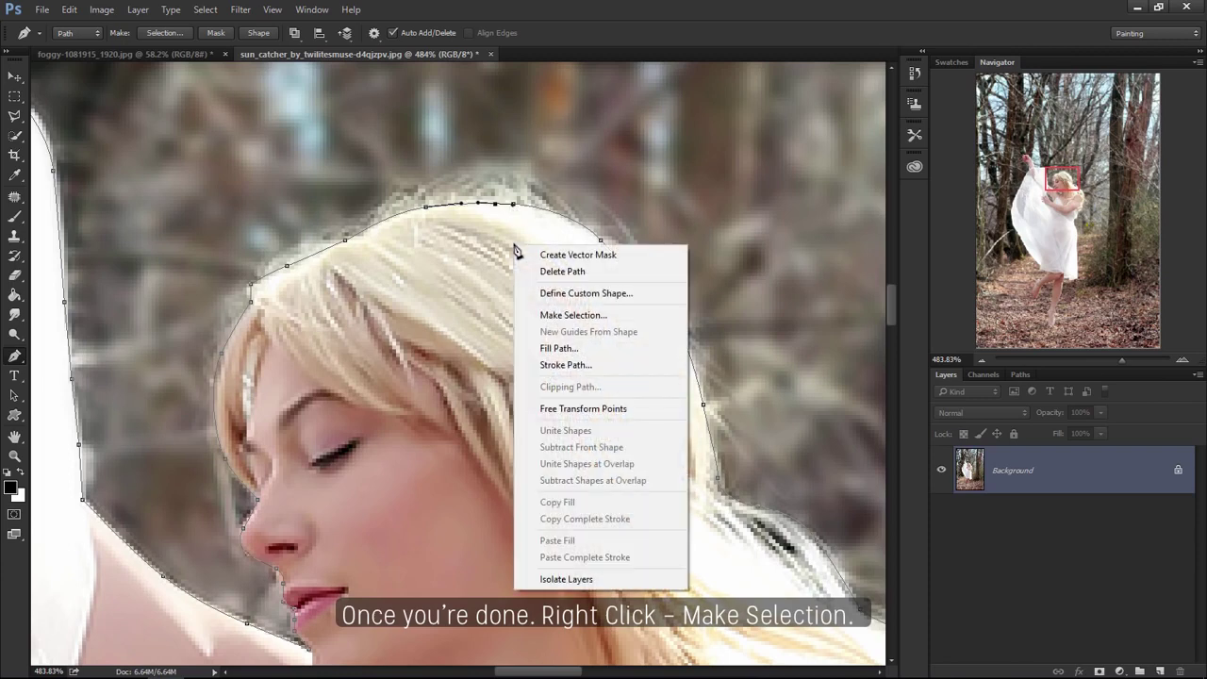
{"action": "left_click", "coordinate": [524, 317]}
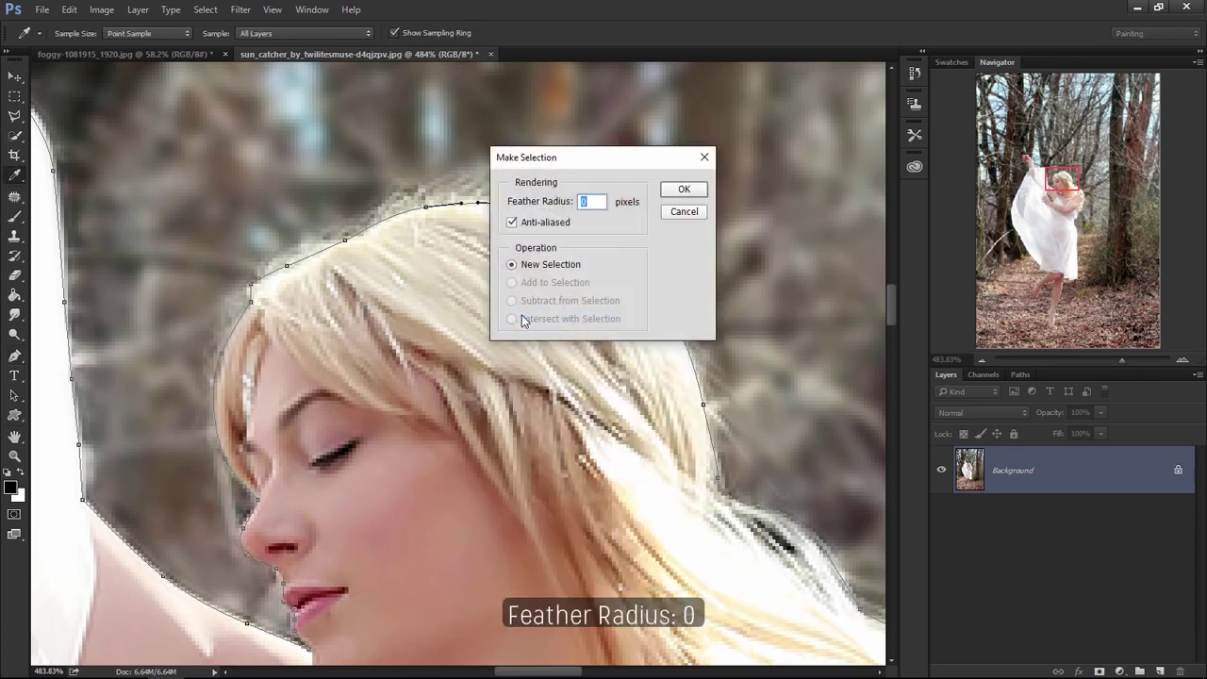
{"action": "left_click", "coordinate": [666, 191]}
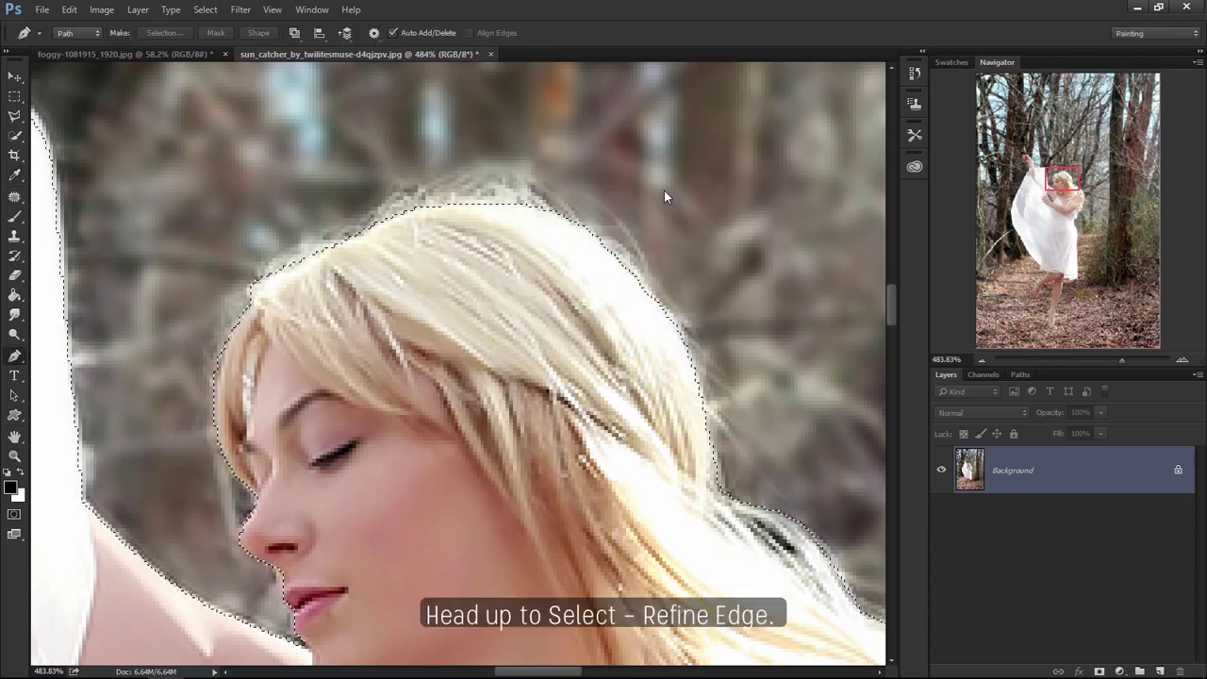
- In Refine Edge, paint the hair and dark fringe with a smaller Refine Radius brush
{"action": "left_click", "coordinate": [206, 10]}
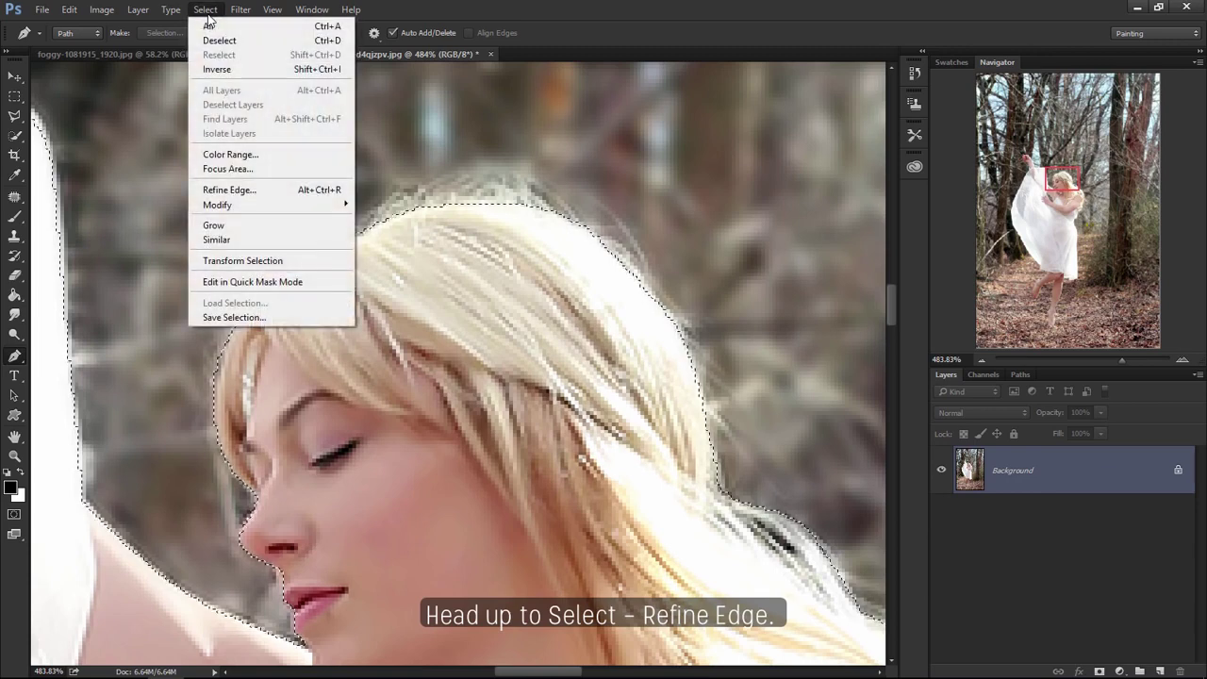
{"action": "left_click", "coordinate": [213, 190]}
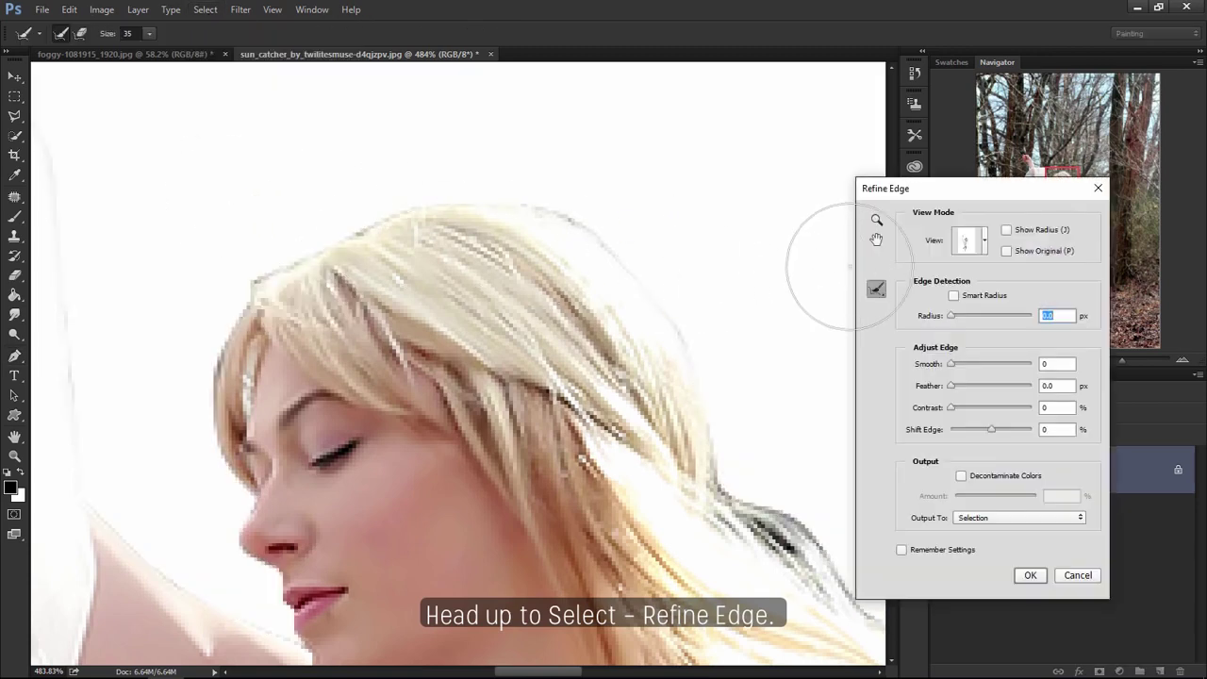
{"action": "left_click", "coordinate": [877, 220]}
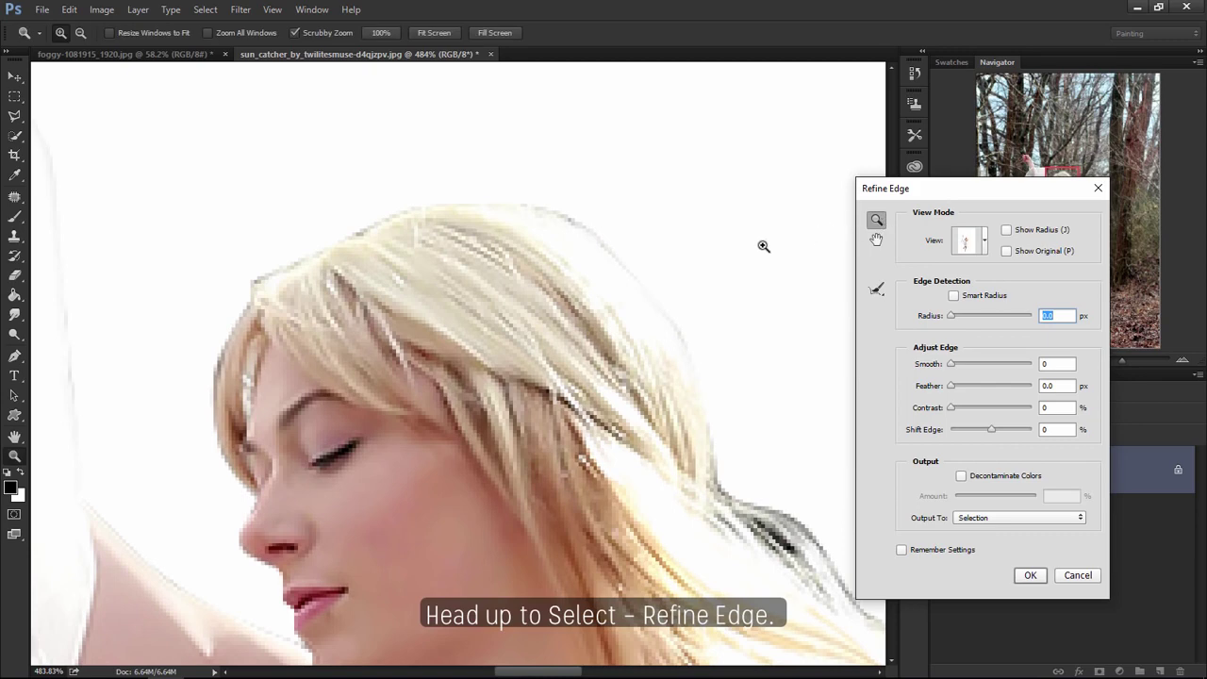
{"action": "left_click_drag", "start_coordinate": [764, 246], "coordinate": [720, 246]}
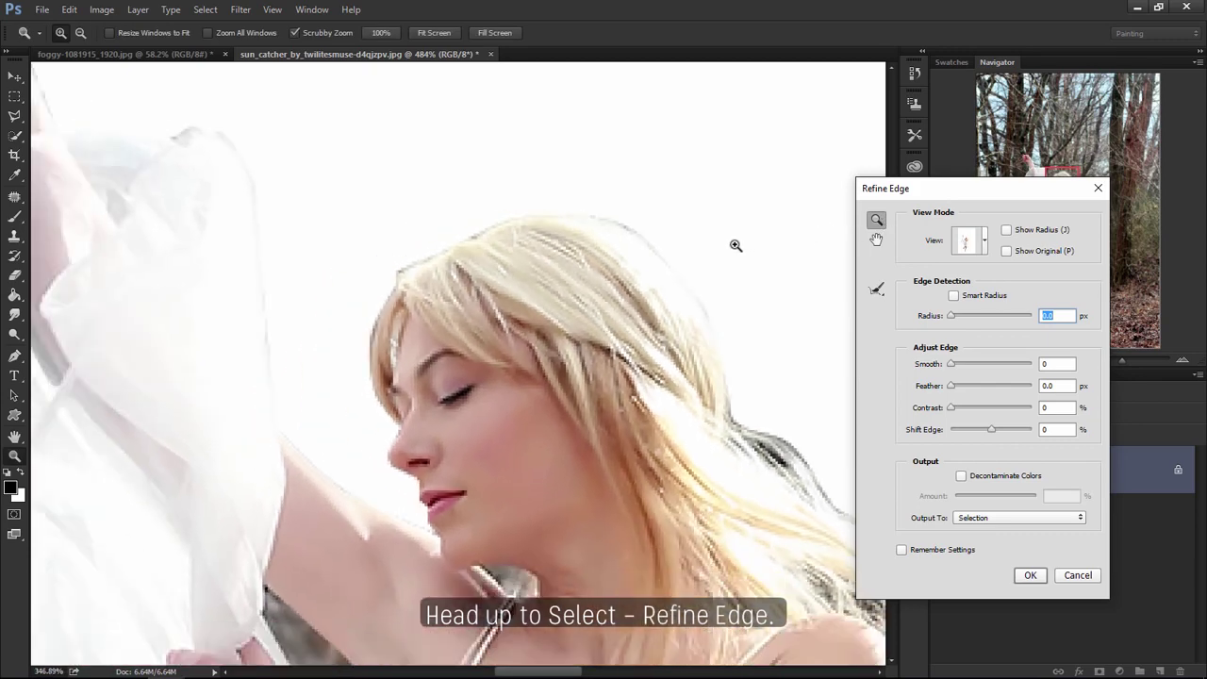
{"action": "left_click_drag", "start_coordinate": [779, 277], "coordinate": [585, 161]}
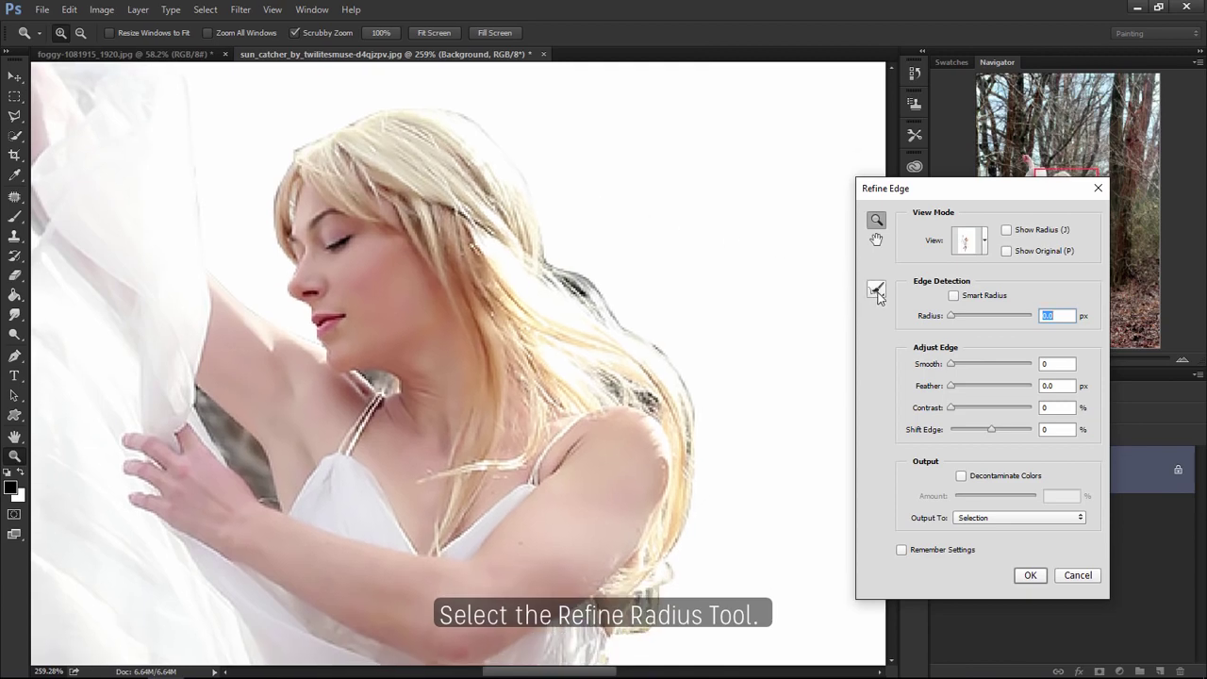
{"action": "left_click", "coordinate": [876, 290]}
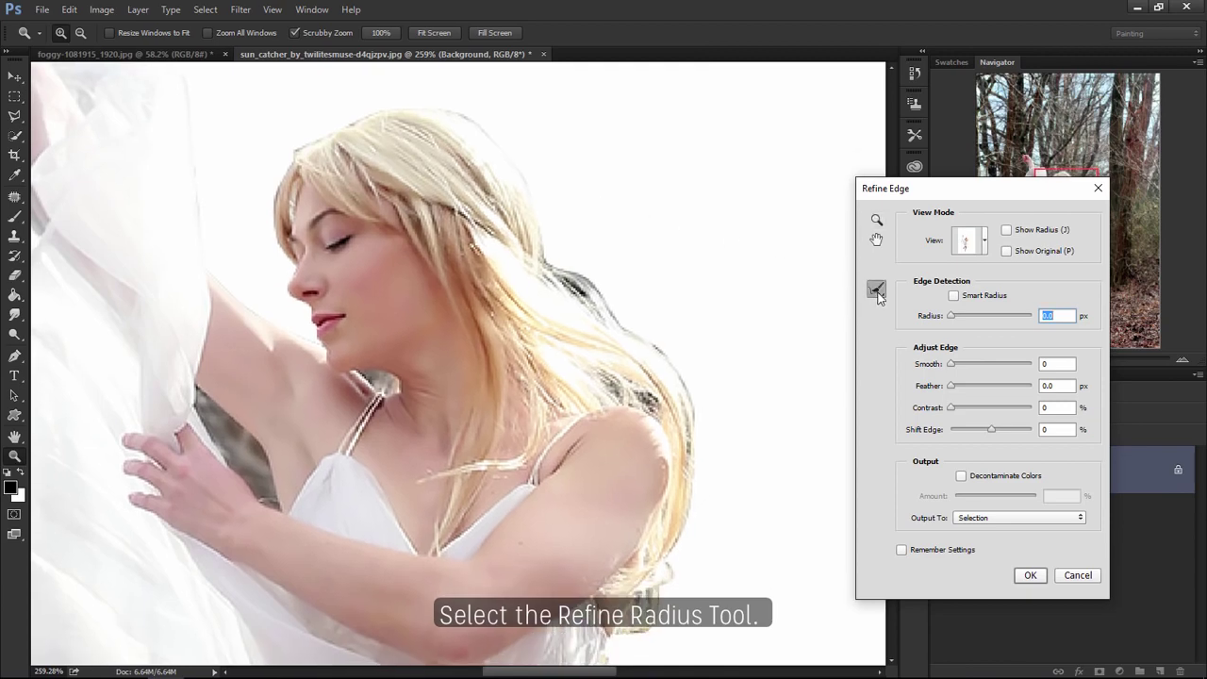
{"action": "left_click", "coordinate": [707, 279]}
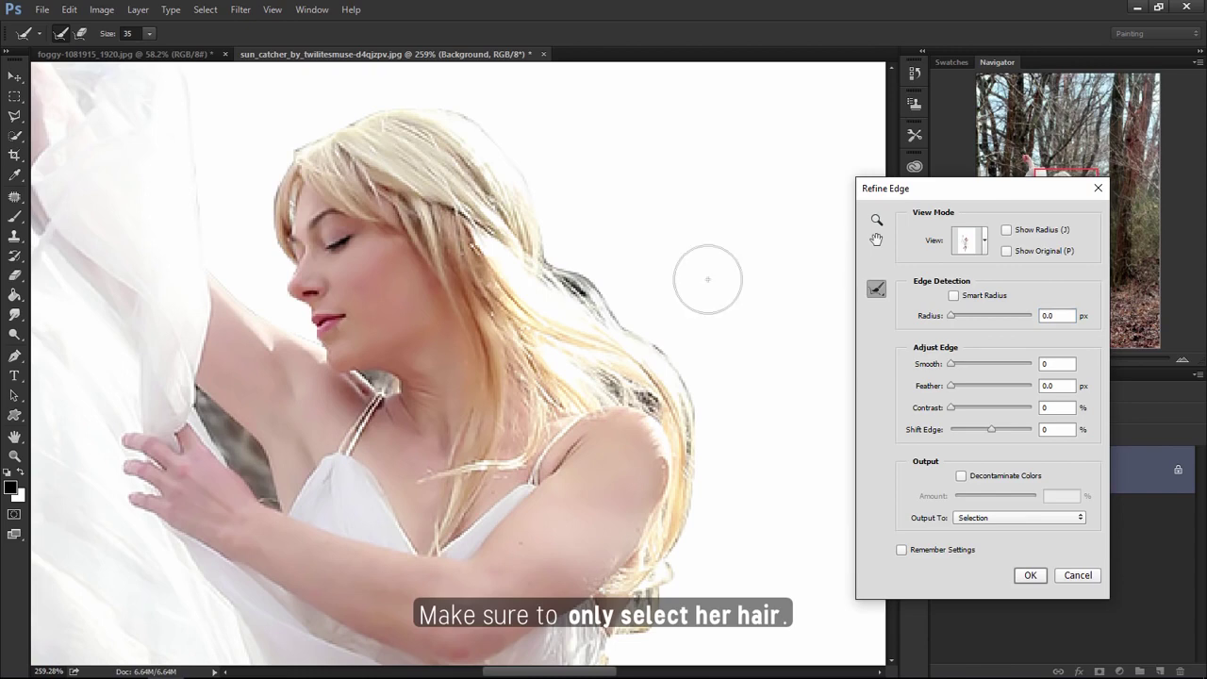
{"action": "key", "text": "bracketleft"}
{"action": "key", "text": "bracketleft"}
{"action": "mouse_move", "coordinate": [557, 264]}
{"action": "left_mouse_down"}
{"action": "mouse_move", "coordinate": [614, 315]}
{"action": "mouse_move", "coordinate": [691, 433]}
{"action": "left_mouse_up"}
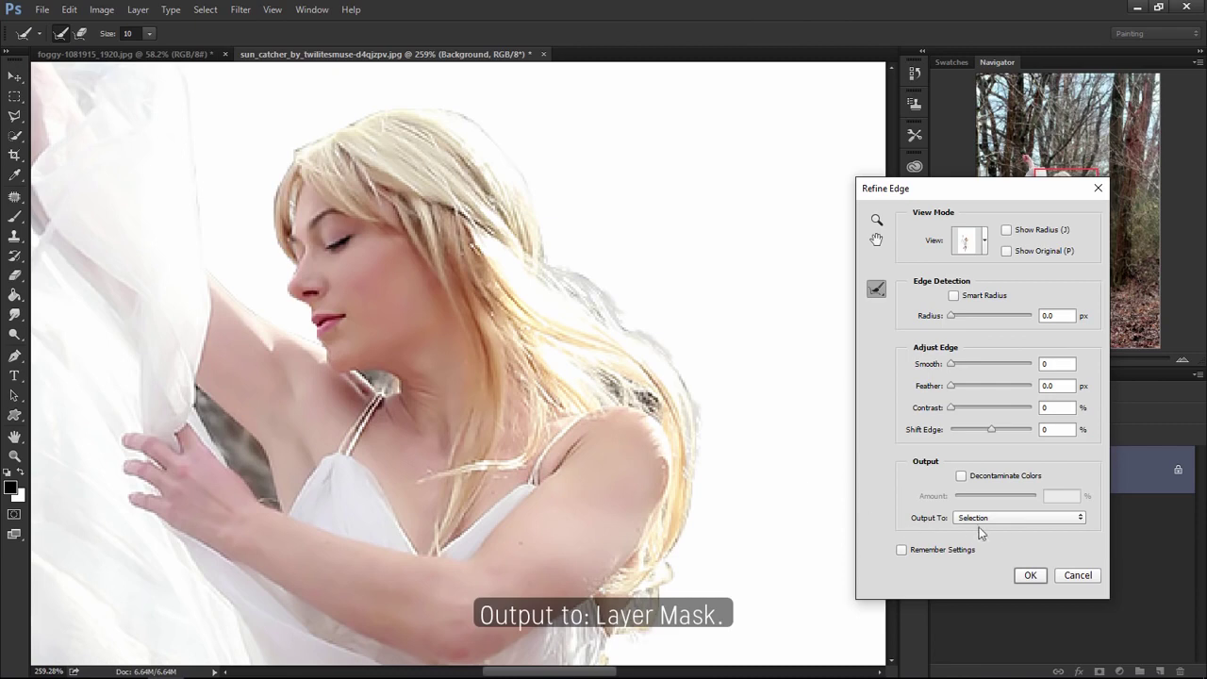
- Output the refined selection to a layer mask and apply it
{"action": "left_click", "coordinate": [1017, 520]}
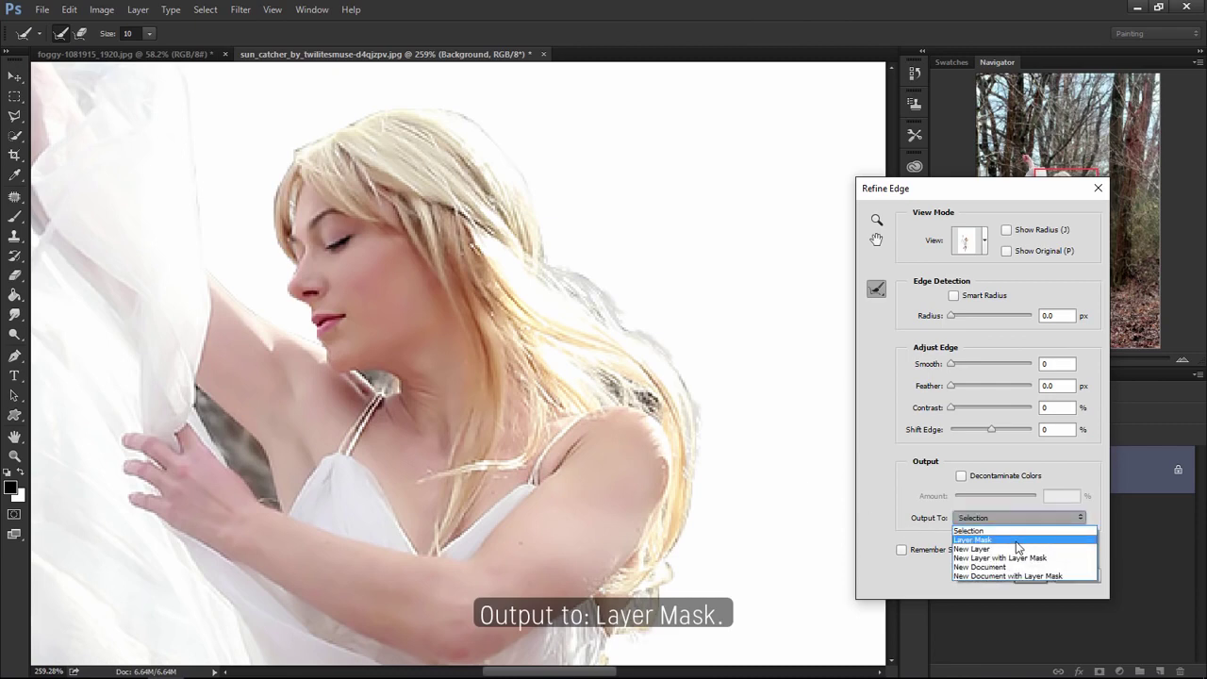
{"action": "left_click", "coordinate": [1015, 541]}
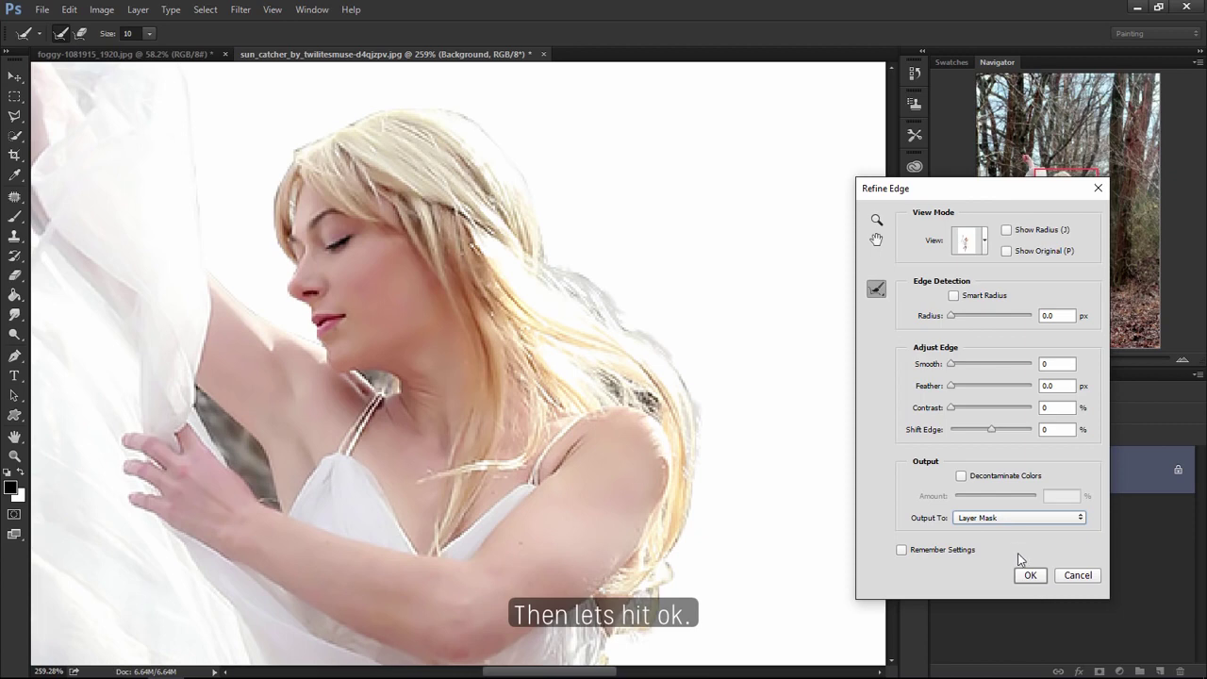
{"action": "left_click", "coordinate": [1028, 575]}
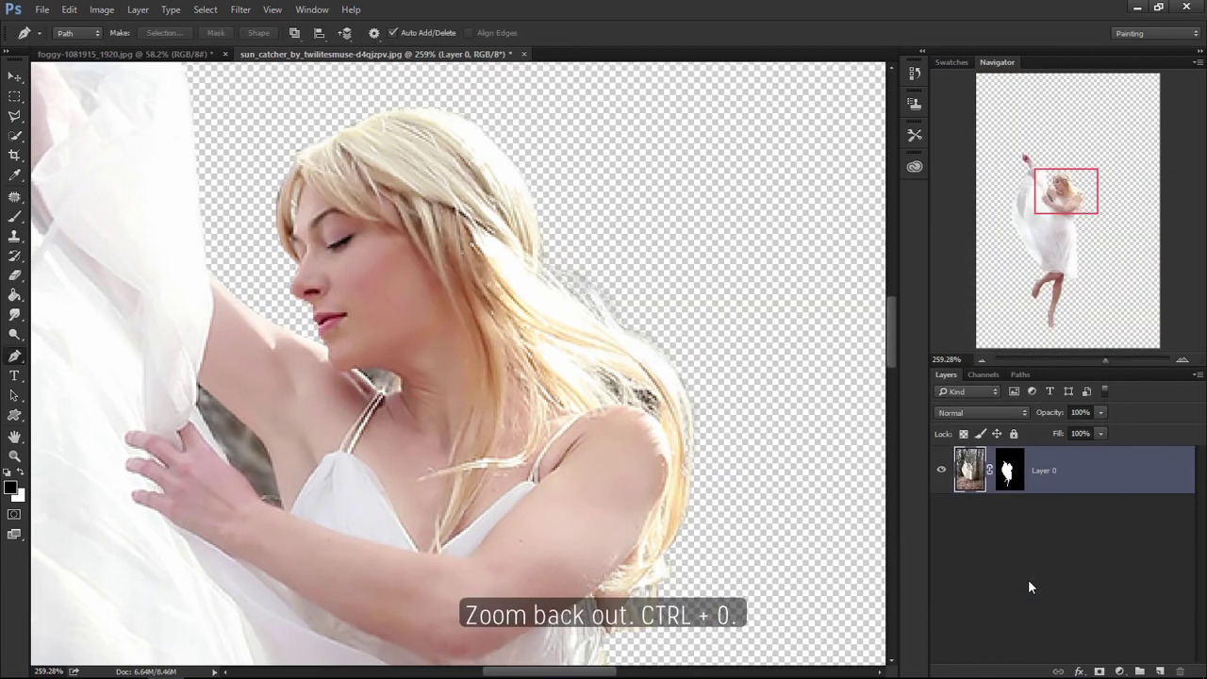
{"action": "key", "text": "ctrl+0"}
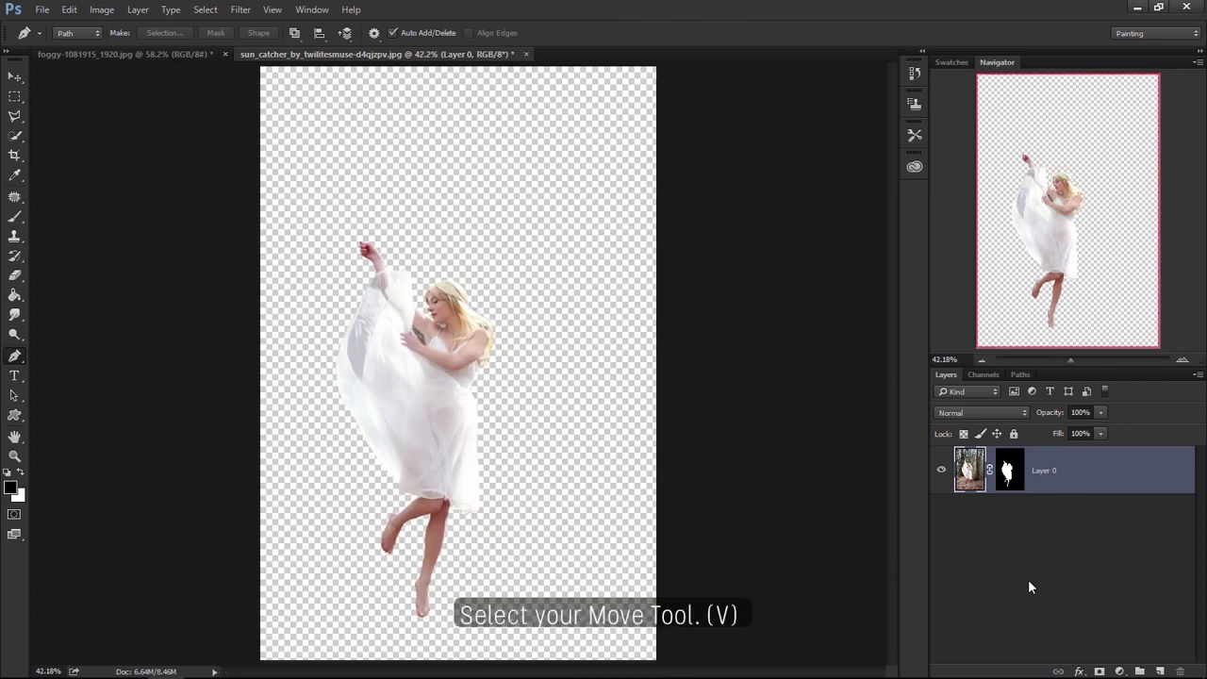
{"action": "key", "text": "v"}
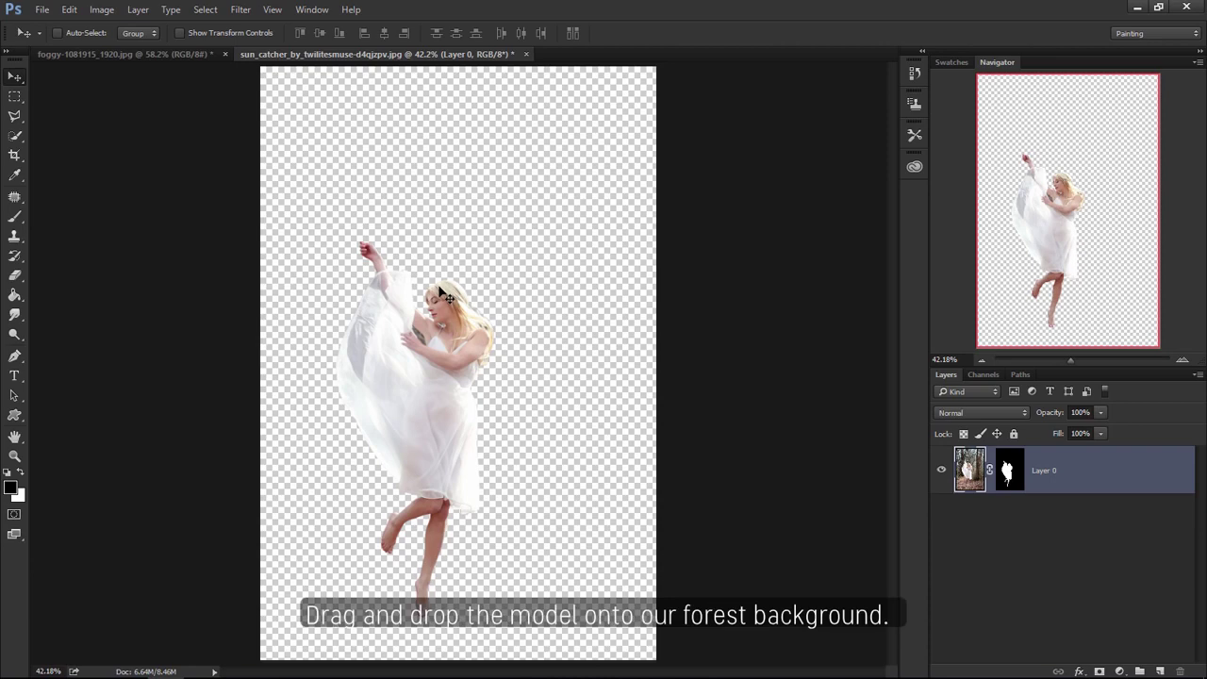
{"action": "left_click_drag", "start_coordinate": [436, 411], "coordinate": [375, 132]}
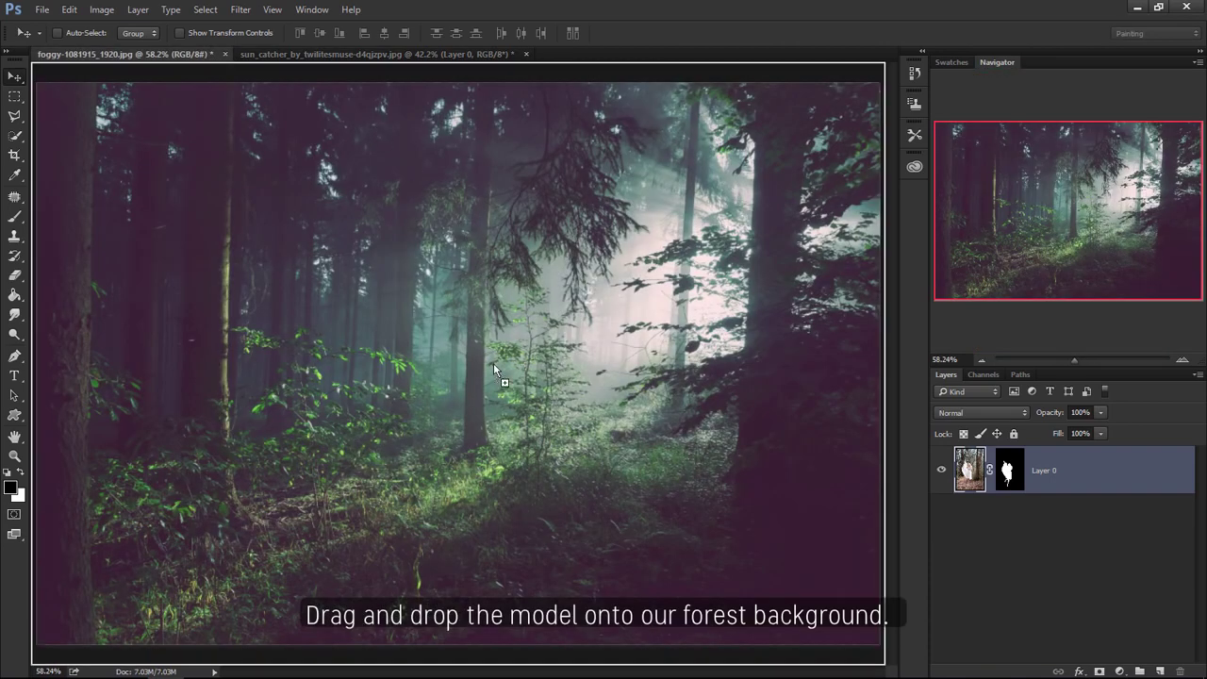
{"action": "left_click_drag", "start_coordinate": [493, 363], "coordinate": [515, 378]}
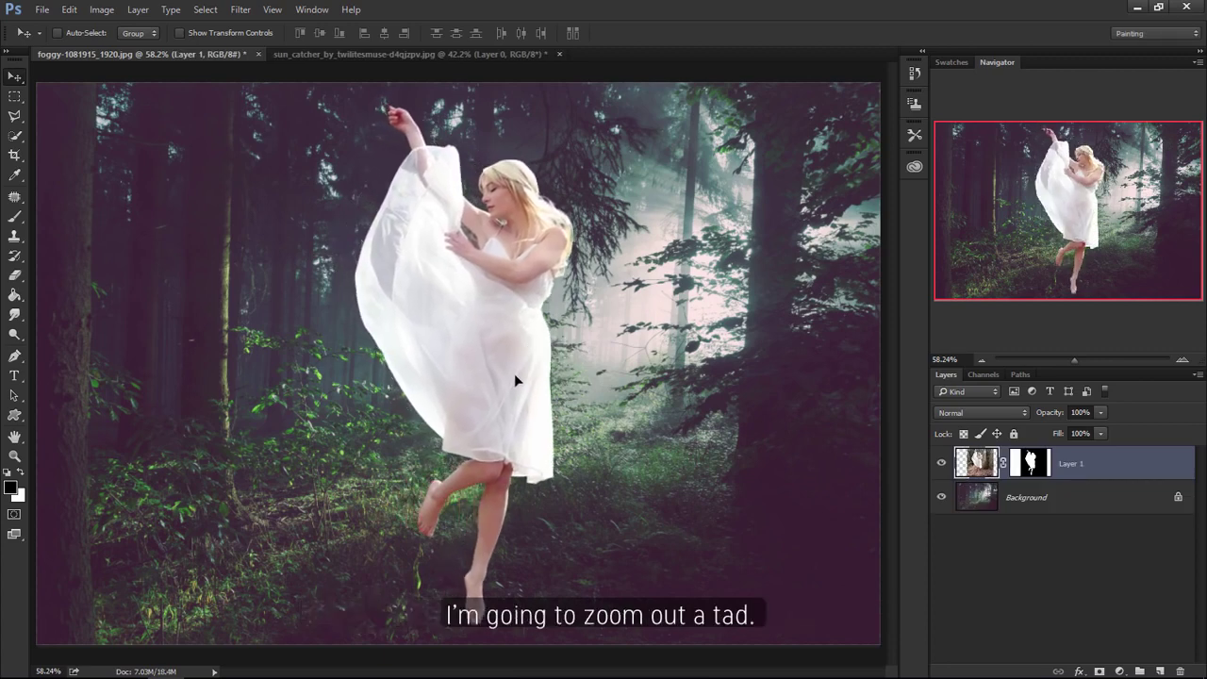
{"action": "key", "text": "z"}
{"action": "left_click", "coordinate": [498, 374], "text": "alt"}
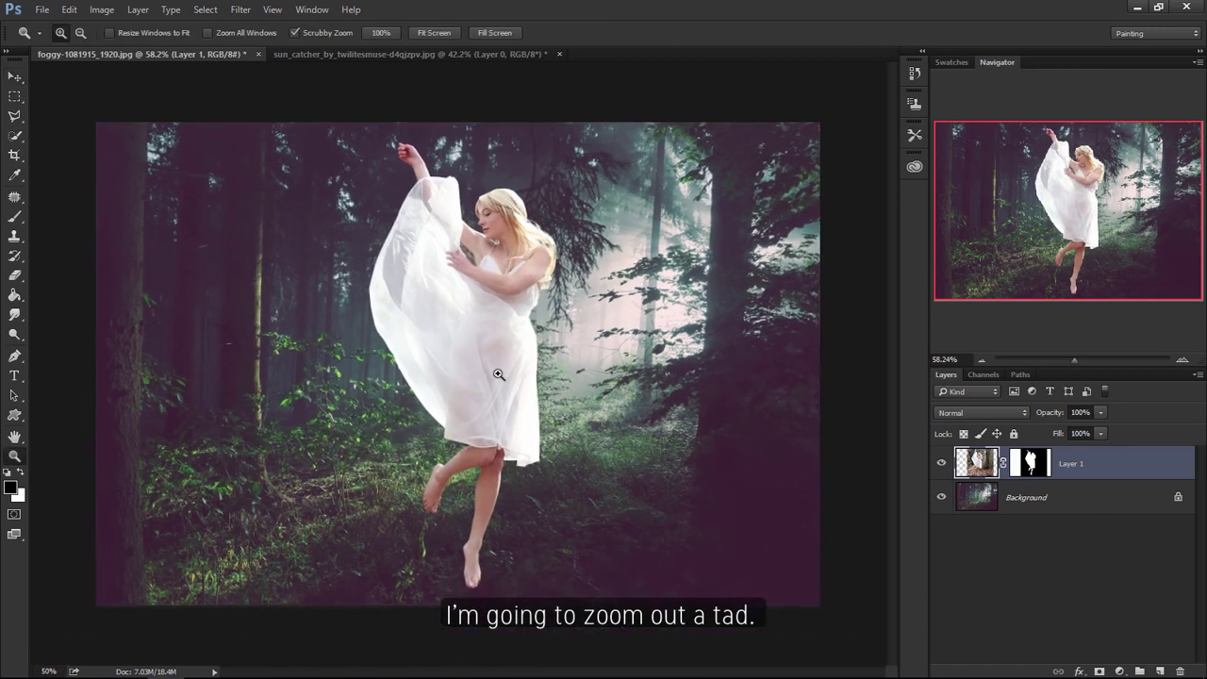
{"action": "left_click_drag", "start_coordinate": [498, 375], "coordinate": [488, 370]}
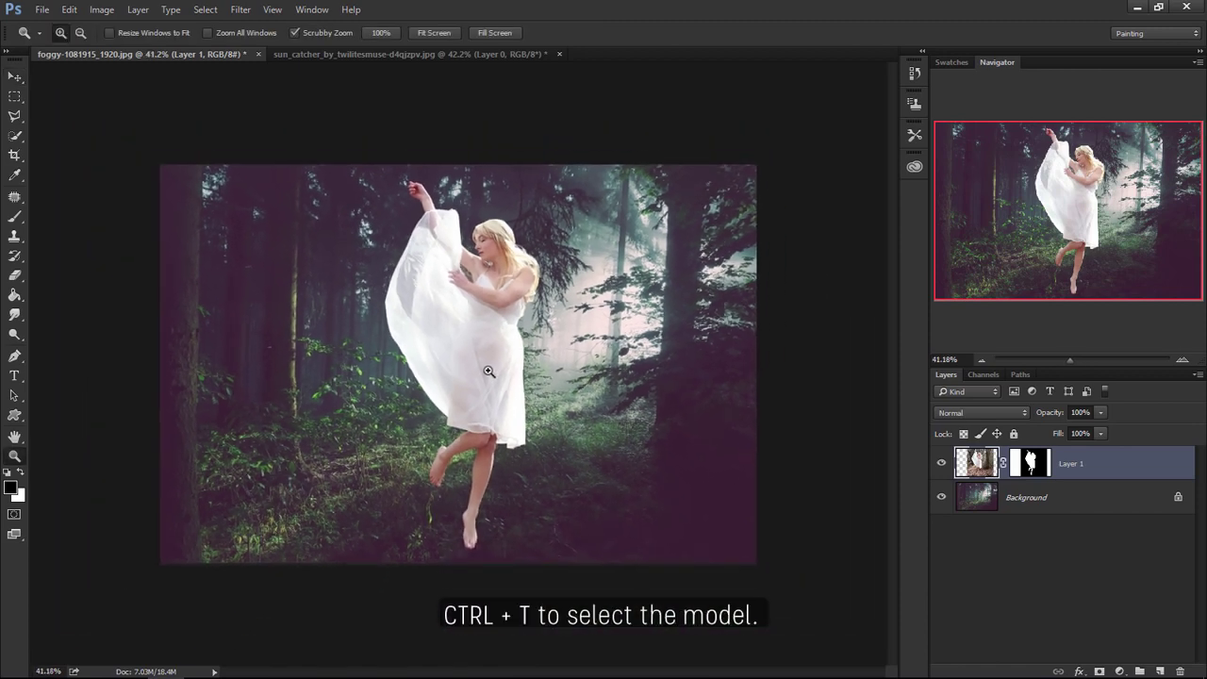
- Scale the dancer down to about 92%, nudge her left, and commit the transform
{"action": "key", "text": "ctrl+t"}
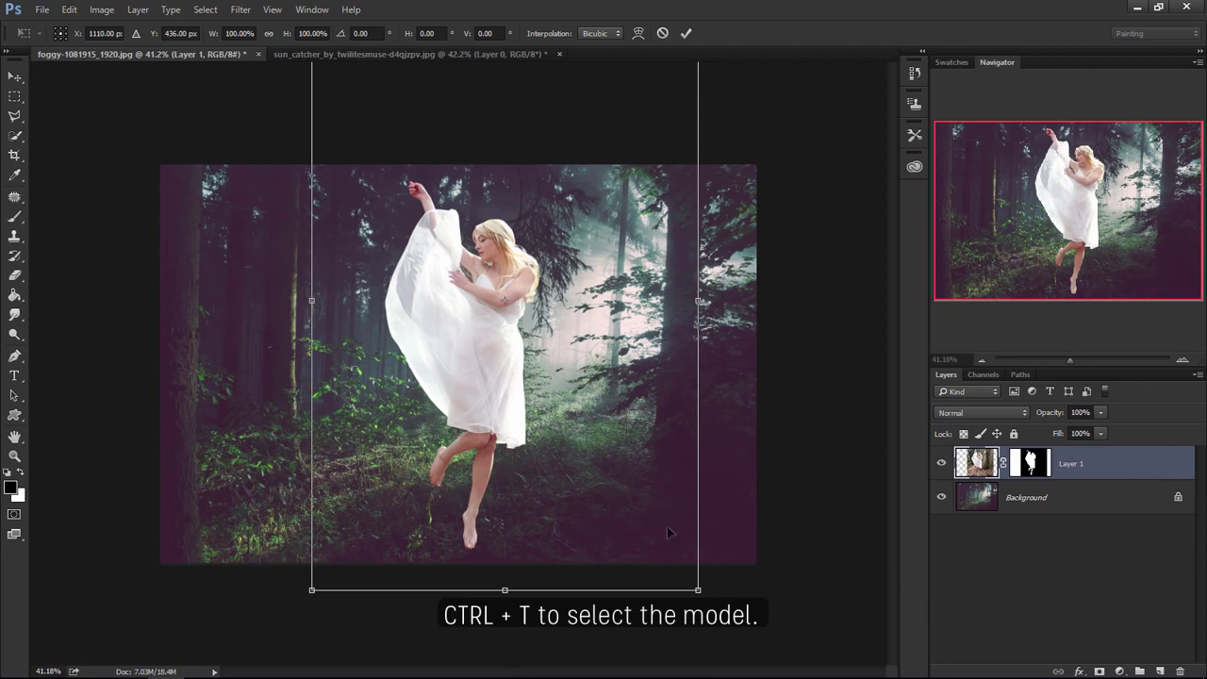
{"action": "left_click_drag", "start_coordinate": [698, 590], "coordinate": [683, 567]}
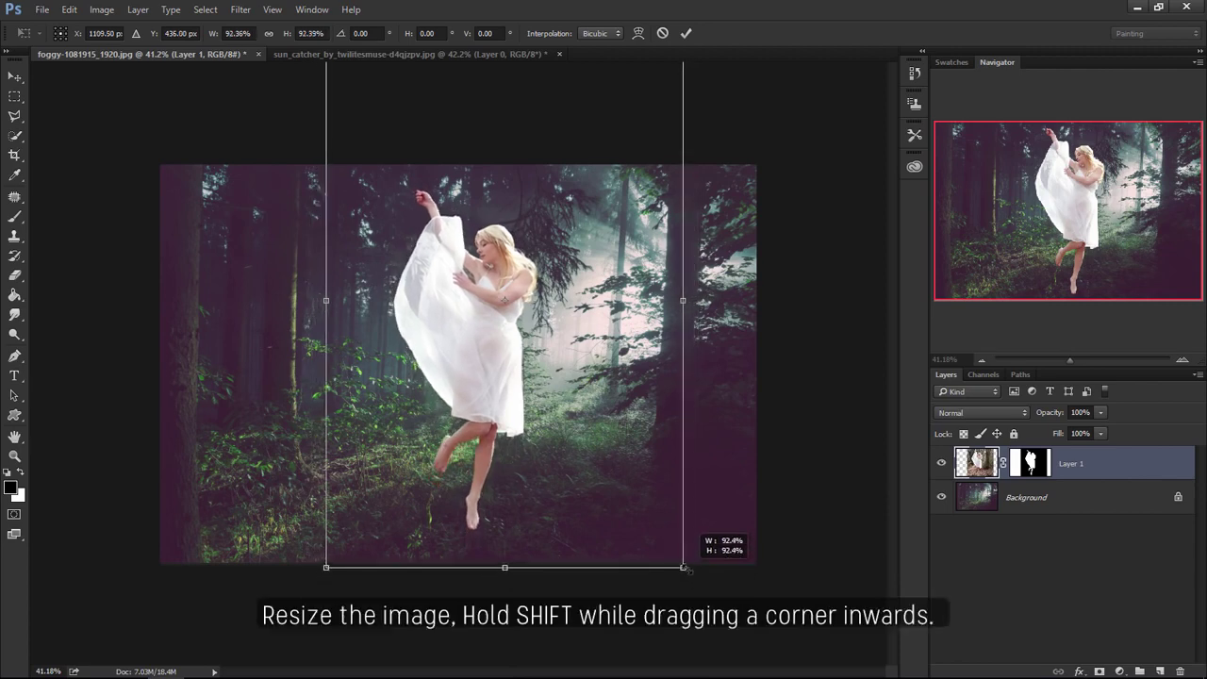
{"action": "left_click_drag", "start_coordinate": [510, 436], "coordinate": [503, 446]}
{"action": "key", "text": "Return"}
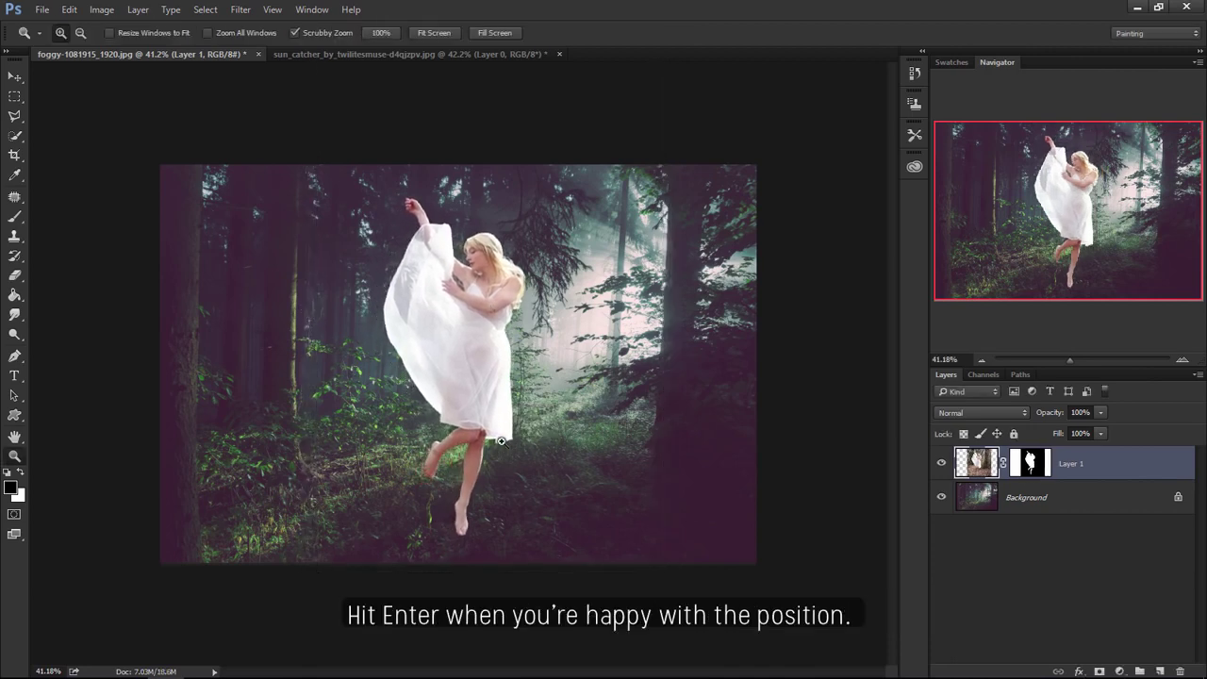
{"action": "left_click_drag", "start_coordinate": [487, 369], "coordinate": [509, 370]}
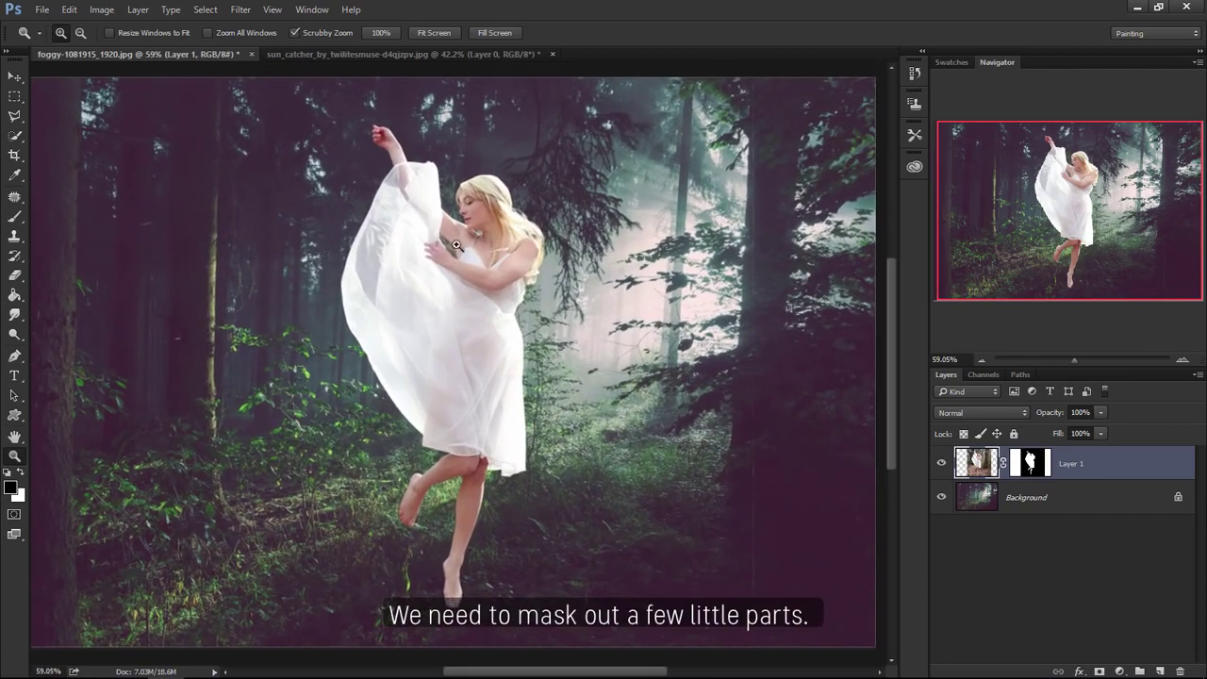
- Zoom in on the dancer's shoulder and pick the Hard Mechanical 13 px brush
{"action": "left_click_drag", "start_coordinate": [449, 247], "coordinate": [539, 255]}
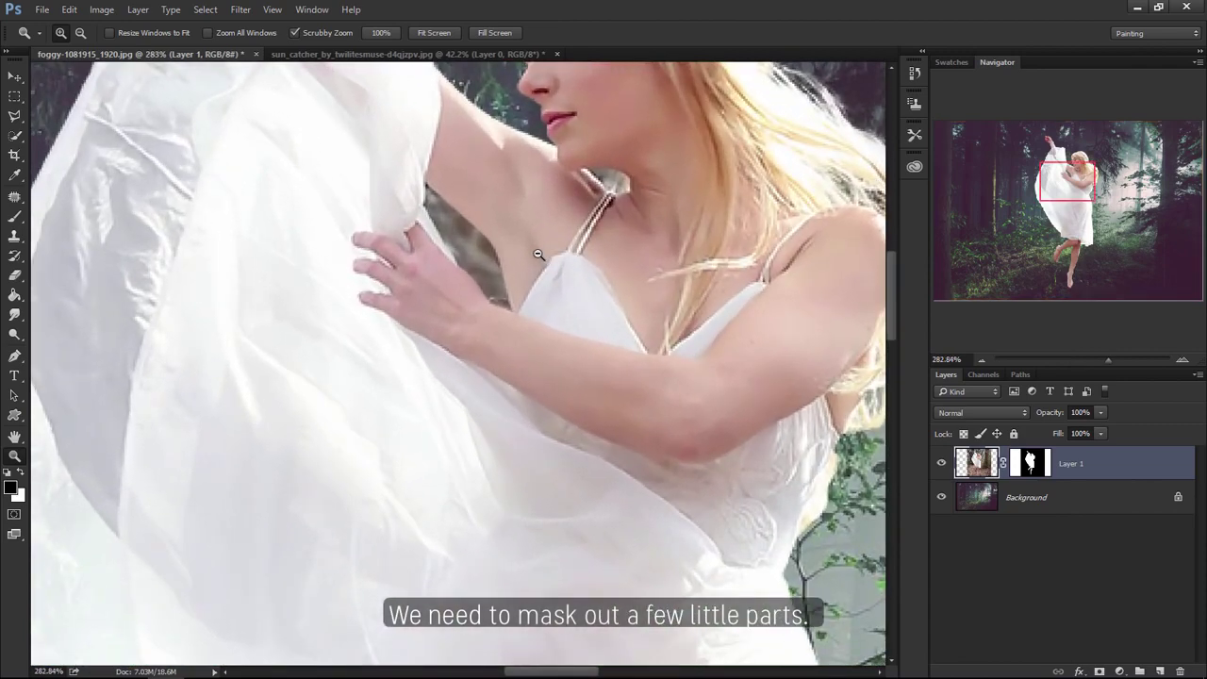
{"action": "key", "text": "b"}
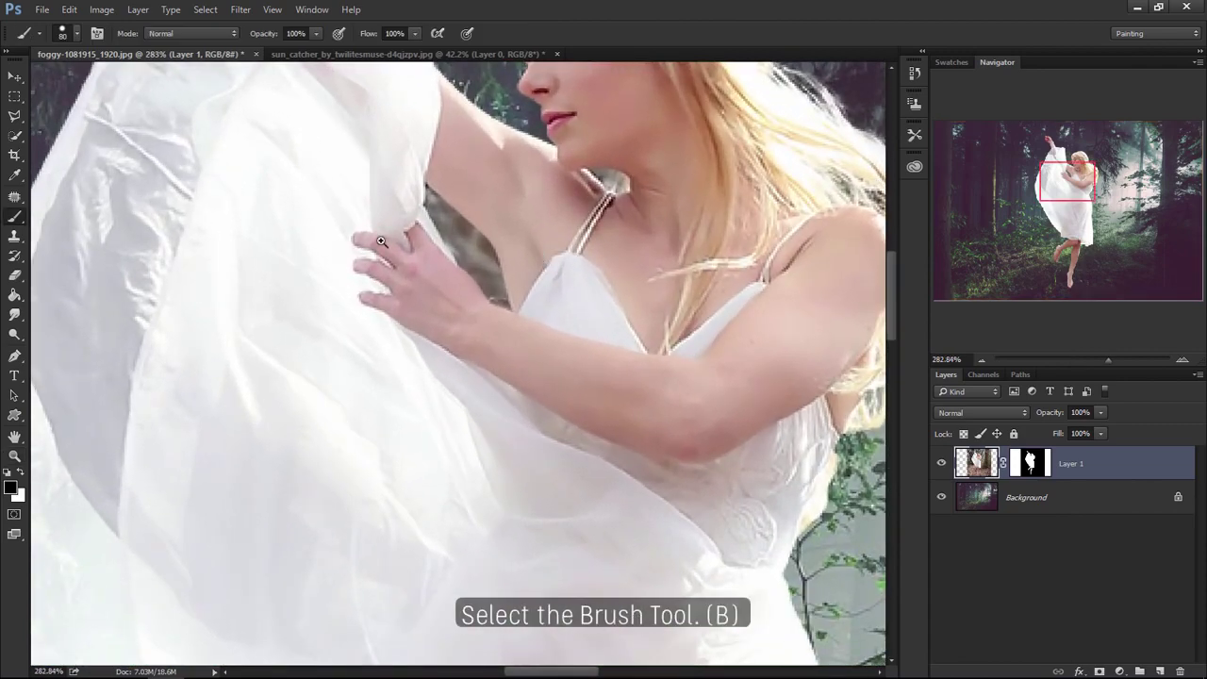
{"action": "left_click", "coordinate": [77, 36]}
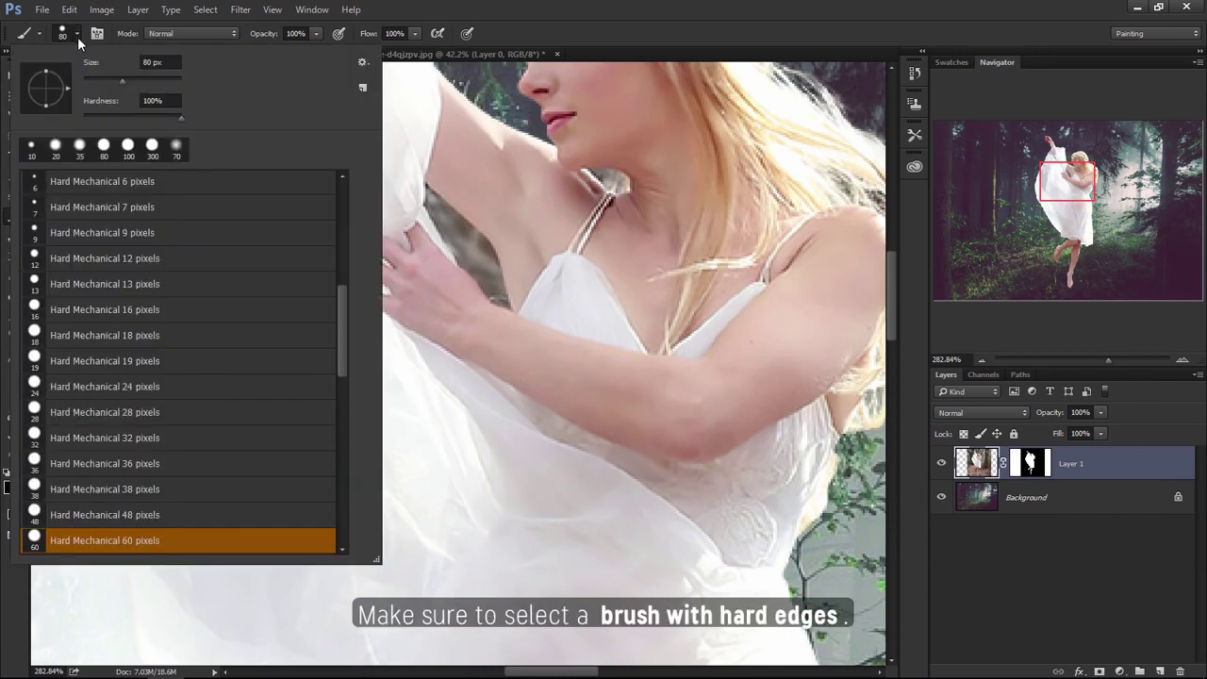
{"action": "double_click", "coordinate": [159, 287]}
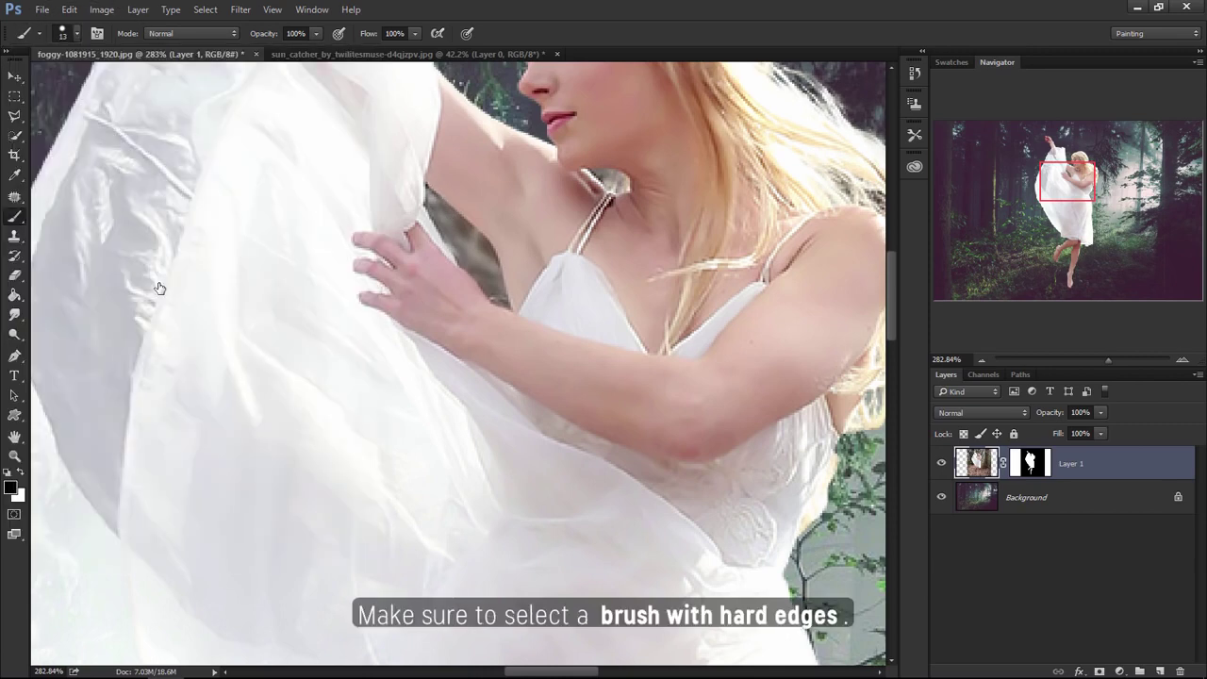
- Paint black on Layer 1's mask to hide backdrop between arm and body, then add a group
{"action": "left_click", "coordinate": [1027, 464]}
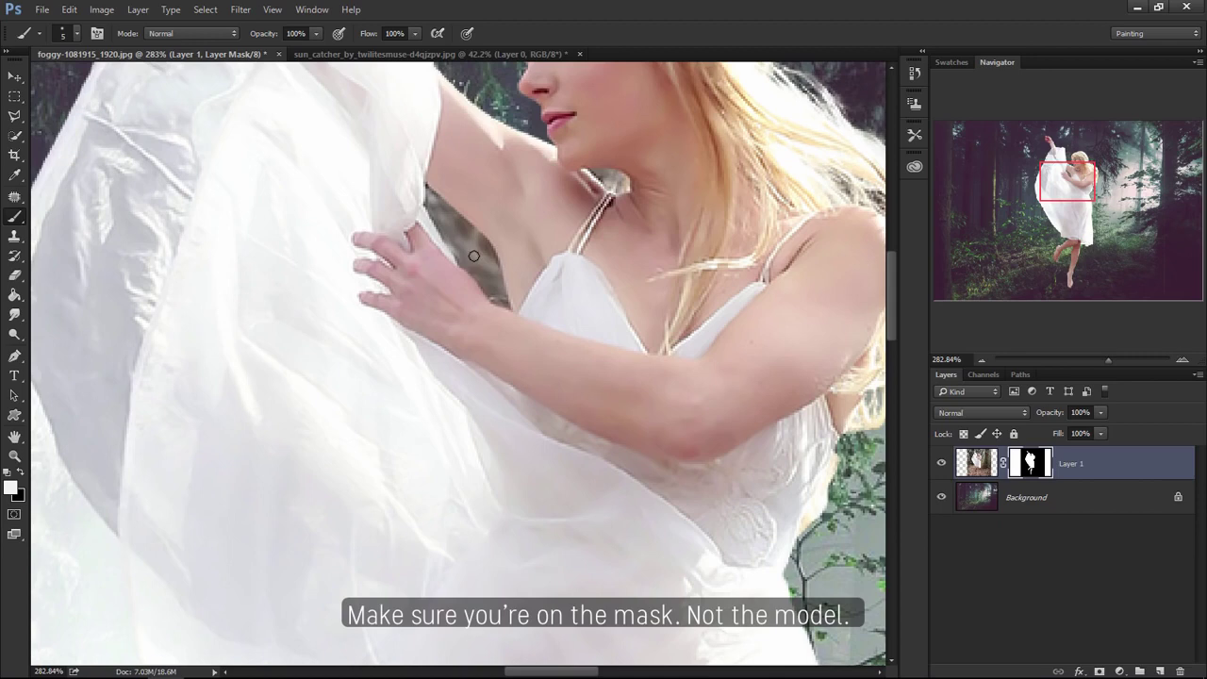
{"action": "left_click", "coordinate": [23, 474]}
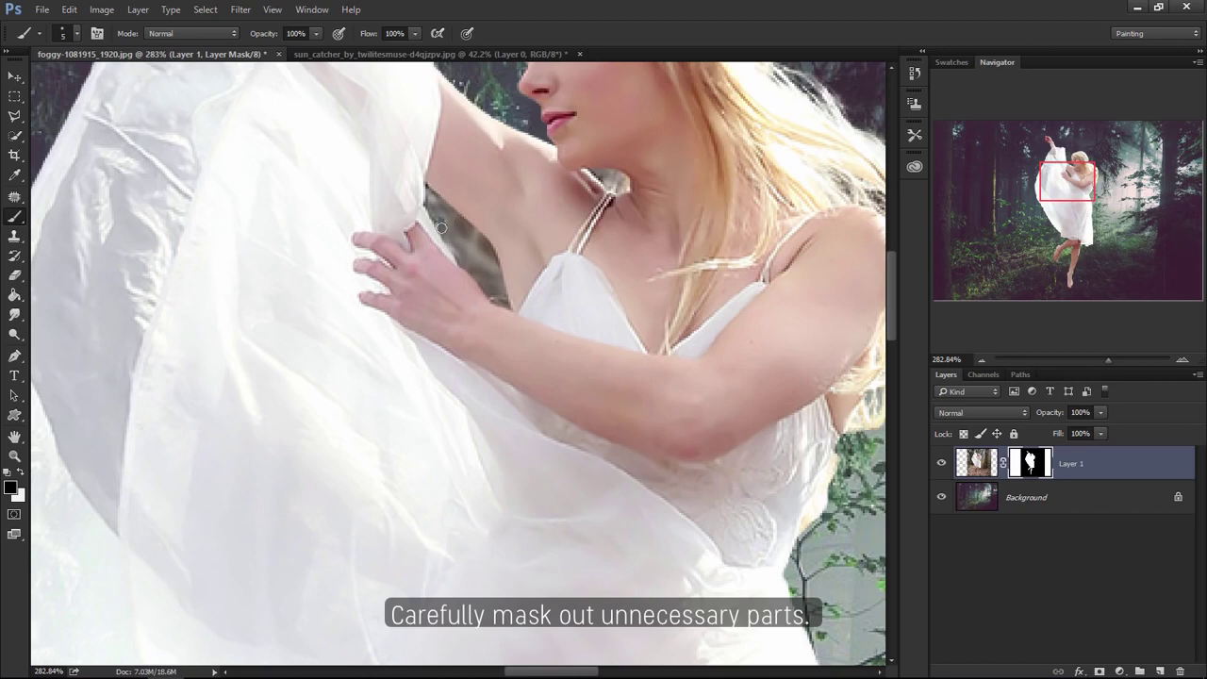
{"action": "left_click_drag", "start_coordinate": [447, 238], "coordinate": [456, 249]}
{"action": "left_click_drag", "start_coordinate": [465, 263], "coordinate": [494, 297]}
{"action": "mouse_move", "coordinate": [493, 271]}
{"action": "left_mouse_down"}
{"action": "mouse_move", "coordinate": [452, 227]}
{"action": "mouse_move", "coordinate": [496, 288]}
{"action": "mouse_move", "coordinate": [443, 209]}
{"action": "mouse_move", "coordinate": [452, 230]}
{"action": "left_mouse_up"}
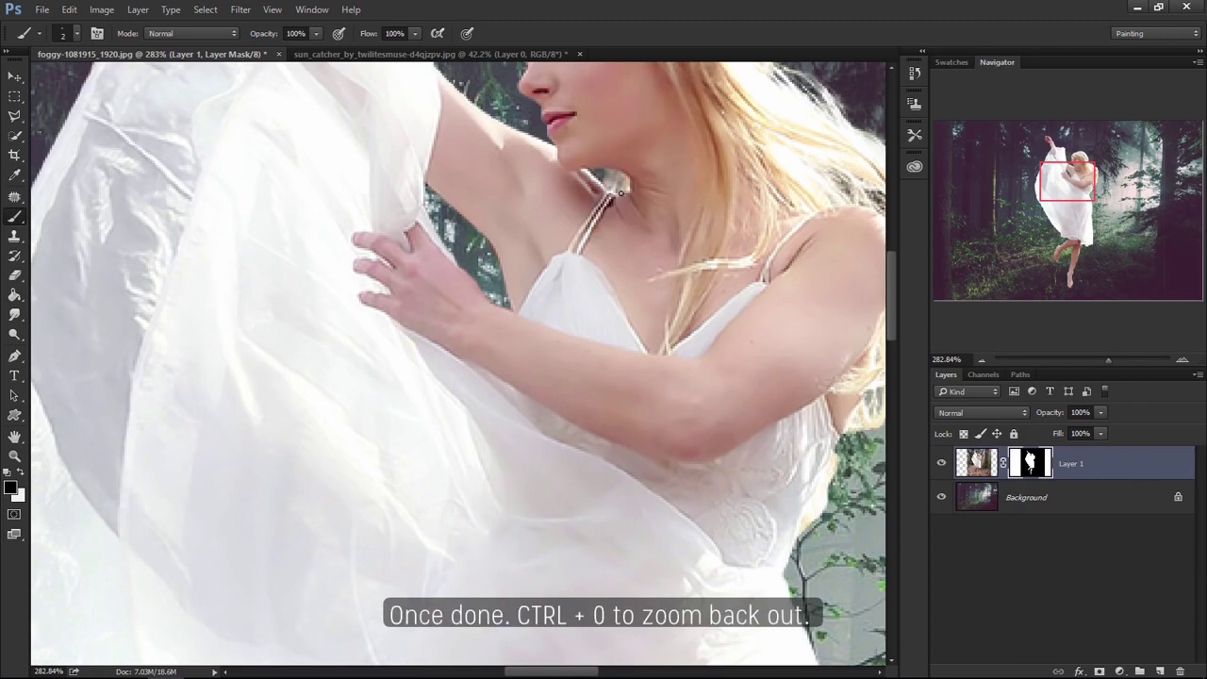
{"action": "key", "text": "ctrl+0"}
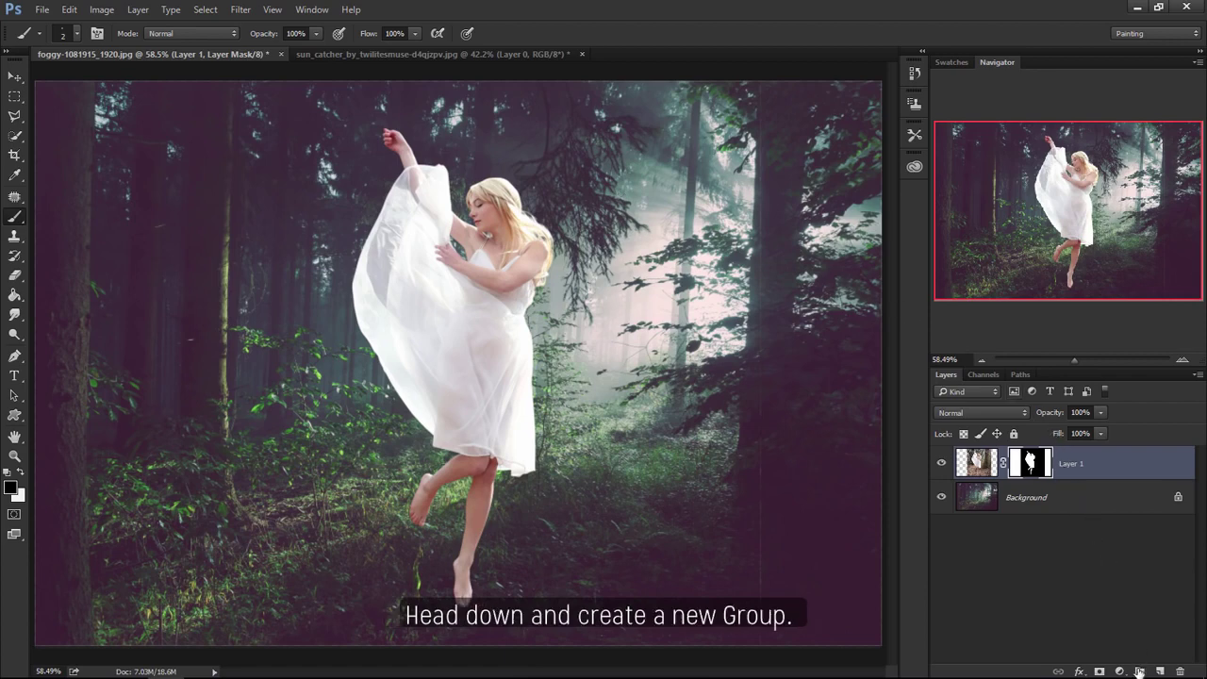
{"action": "left_click", "coordinate": [1140, 671]}
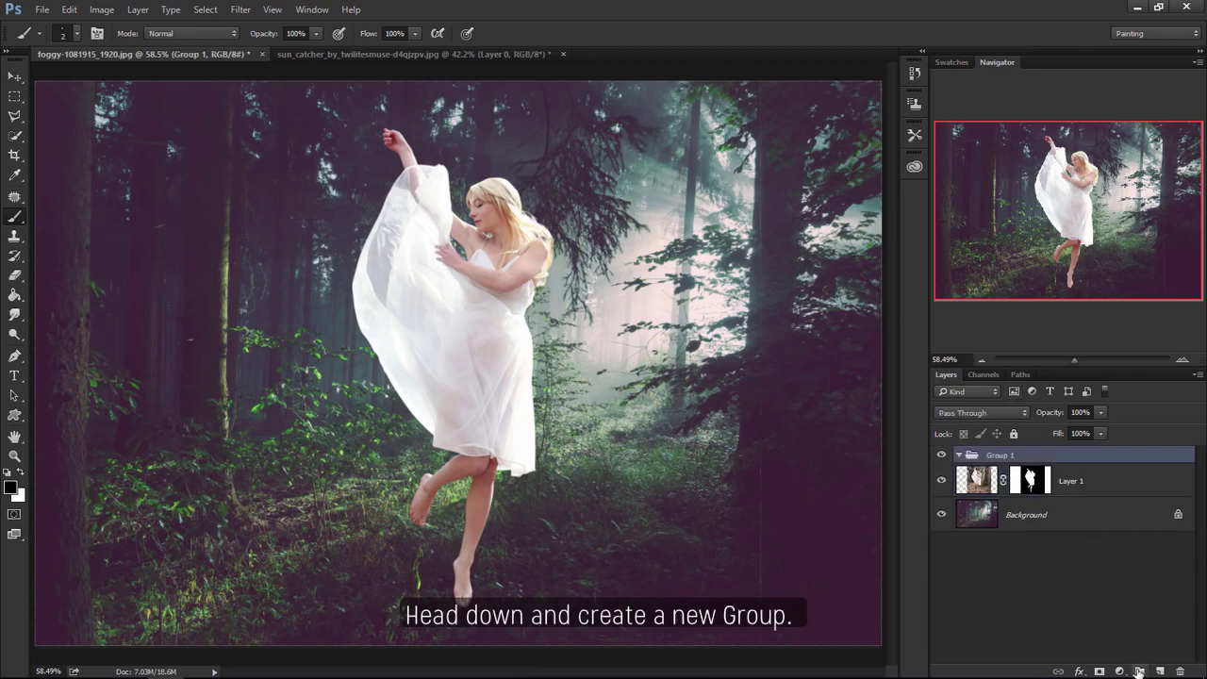
- Rename the group 'Model and Effect', move Layer 1 into it, and duplicate Layer 1
{"action": "double_click", "coordinate": [998, 456]}
{"action": "type", "text": "Model"}
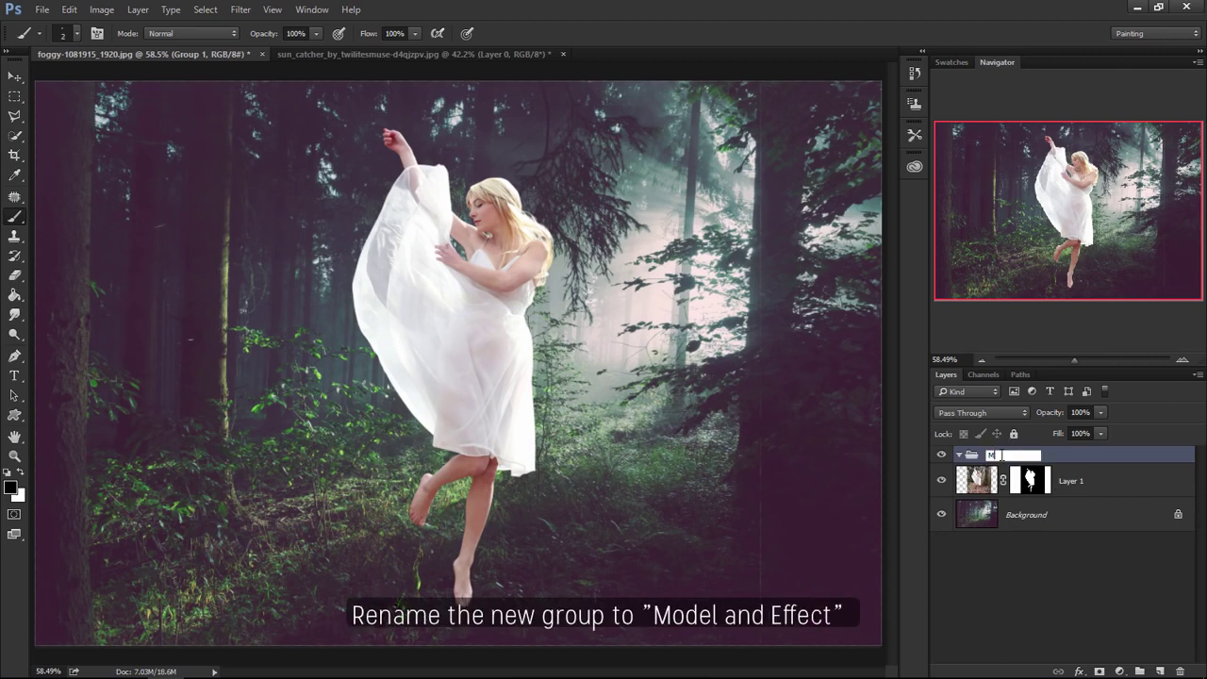
{"action": "type", "text": " and Effect"}
{"action": "key", "text": "Return"}
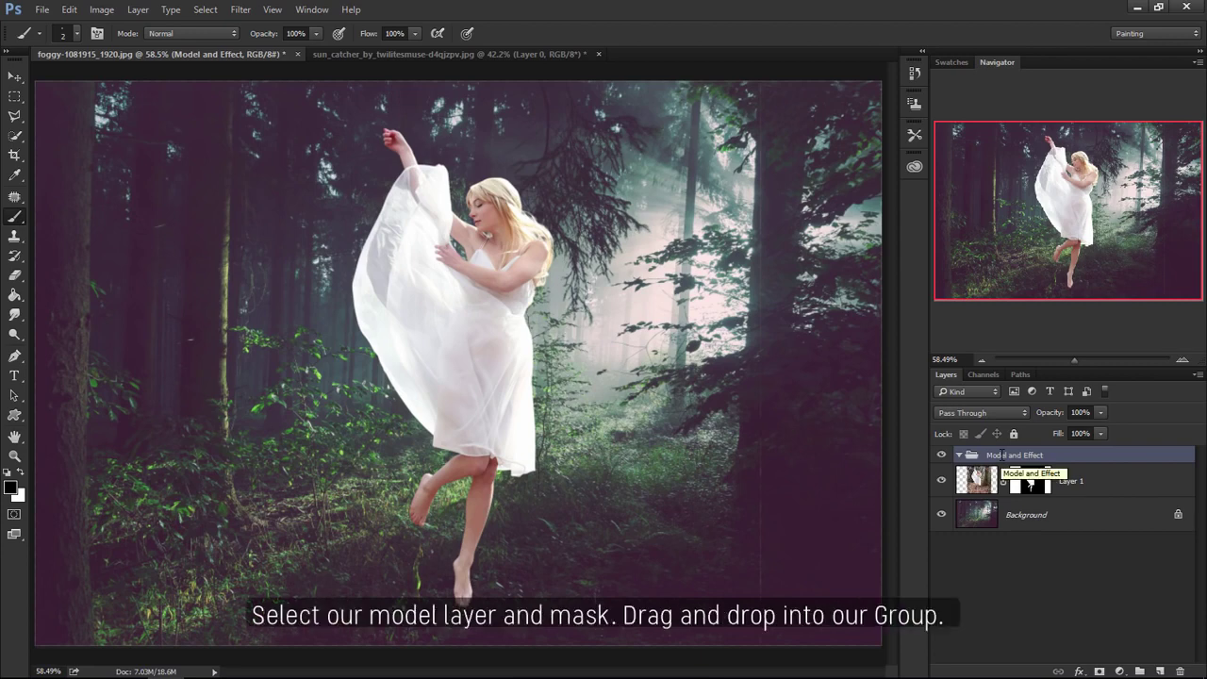
{"action": "left_click_drag", "start_coordinate": [980, 483], "coordinate": [996, 457]}
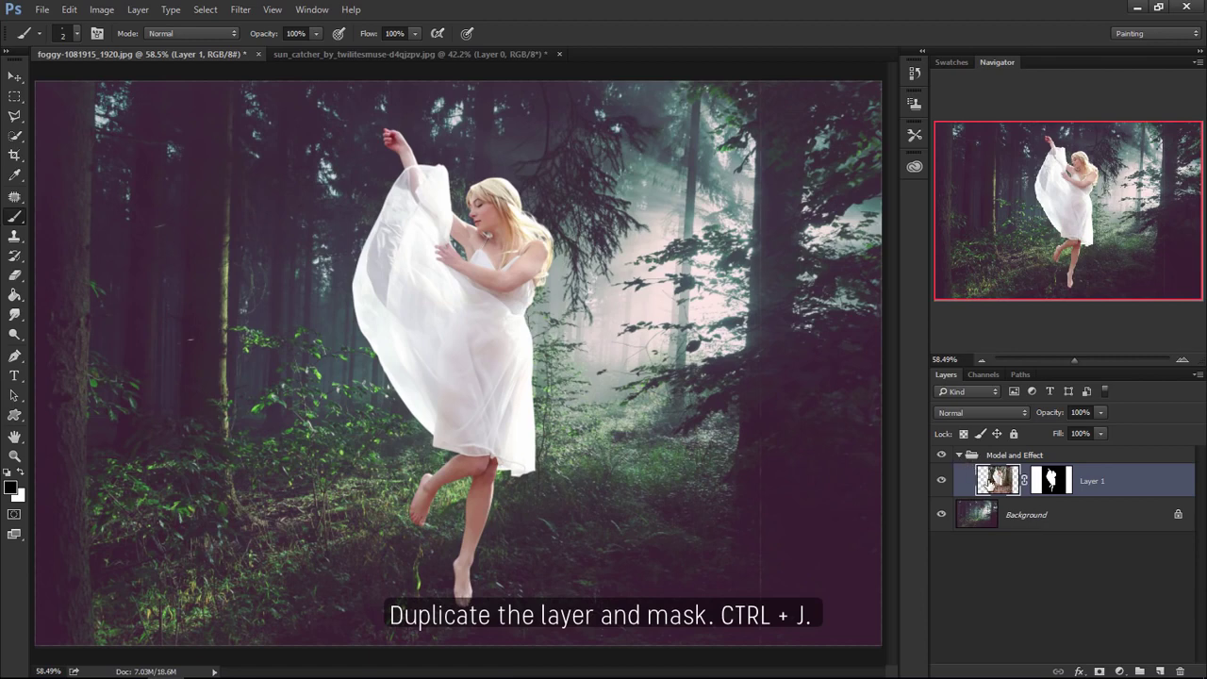
{"action": "key", "text": "ctrl+j"}
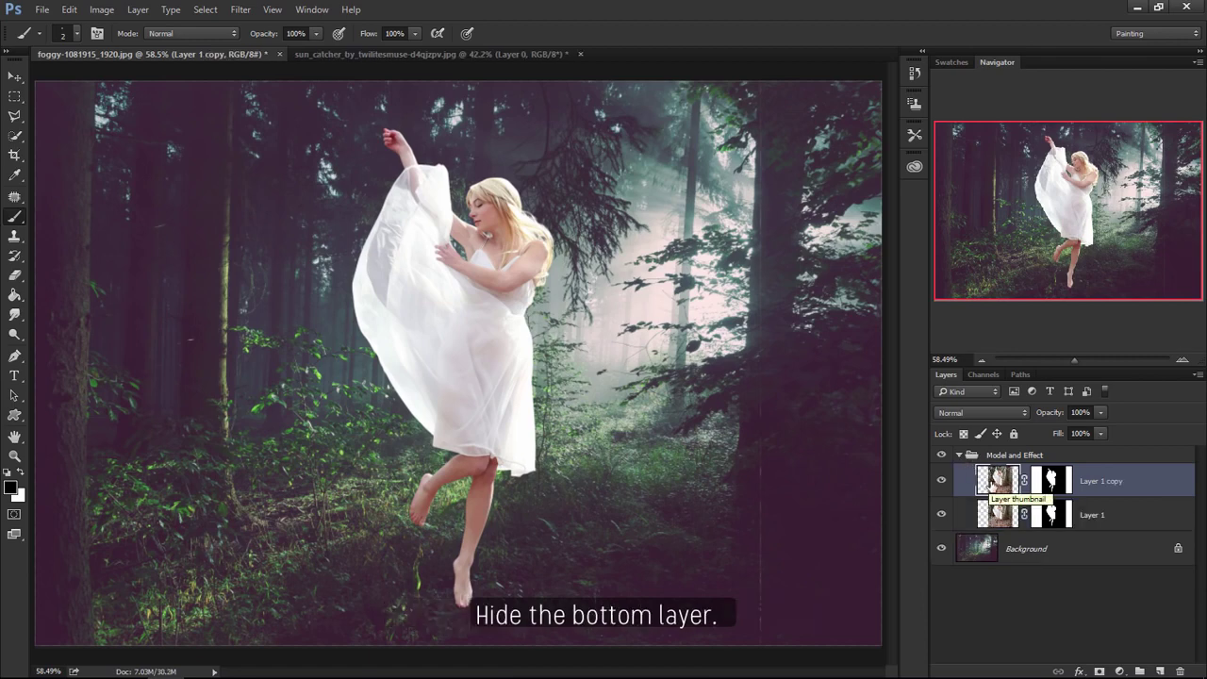
- Hide Layer 1, apply the copy's layer mask, and rename the copy 'Dispersion'
{"action": "left_click", "coordinate": [941, 515]}
{"action": "left_click", "coordinate": [1063, 483]}
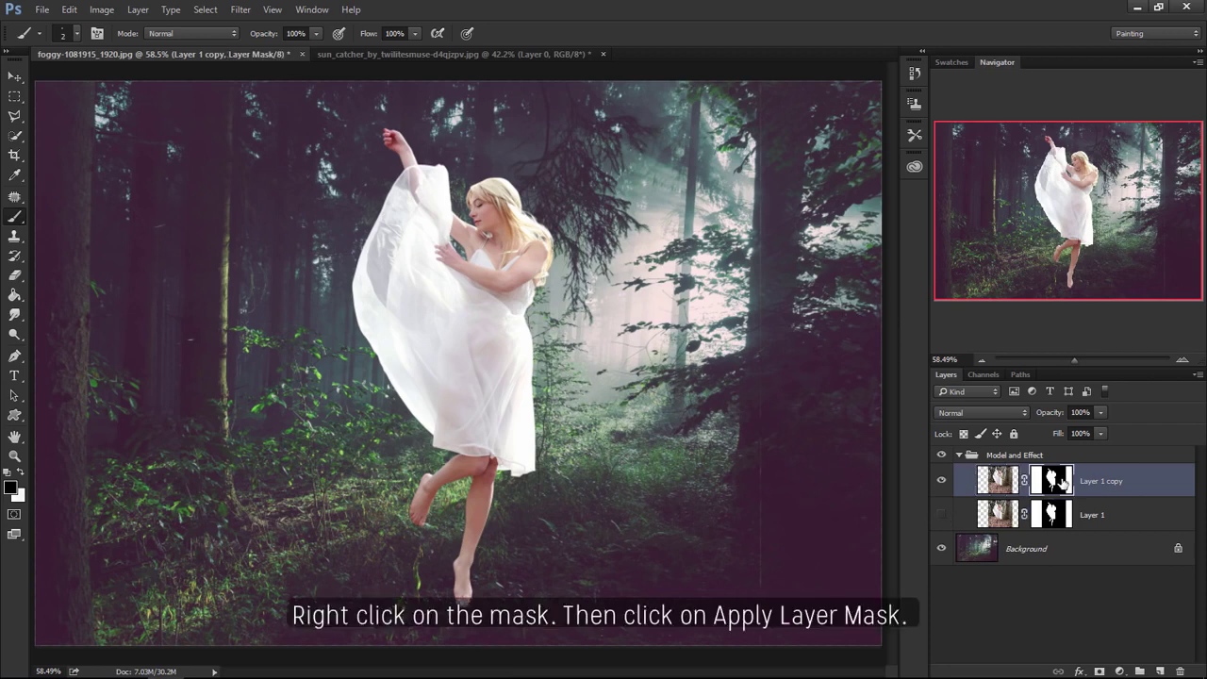
{"action": "right_click", "coordinate": [1063, 483]}
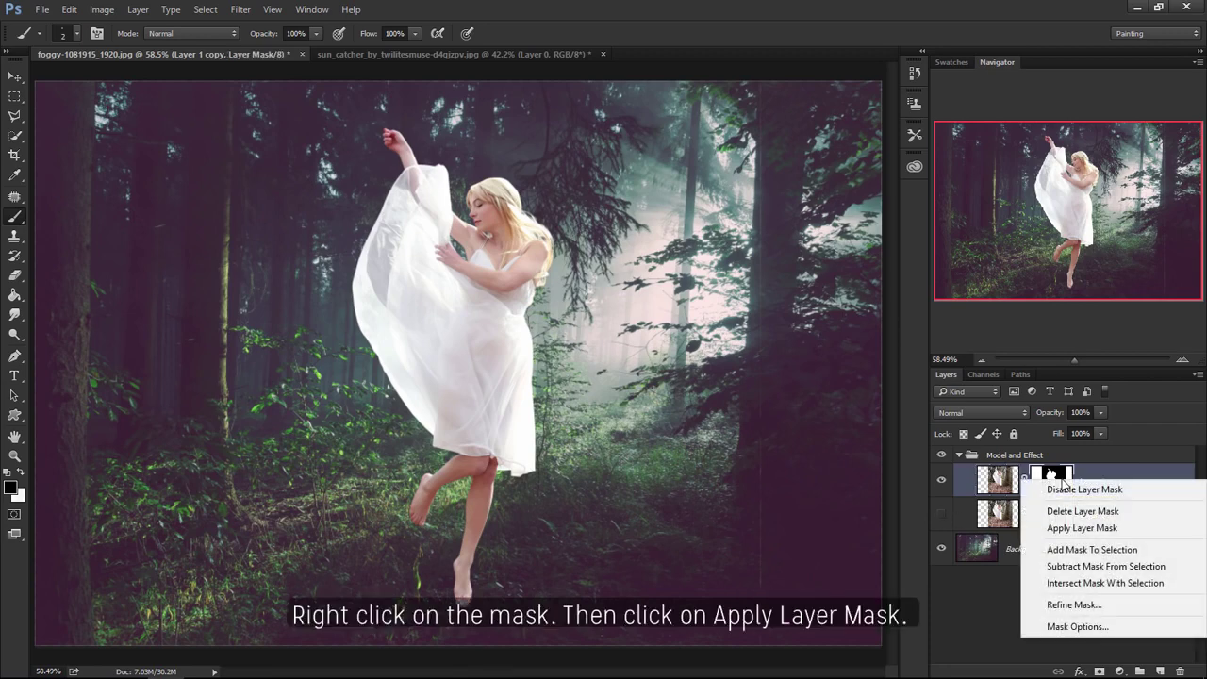
{"action": "left_click", "coordinate": [1064, 529]}
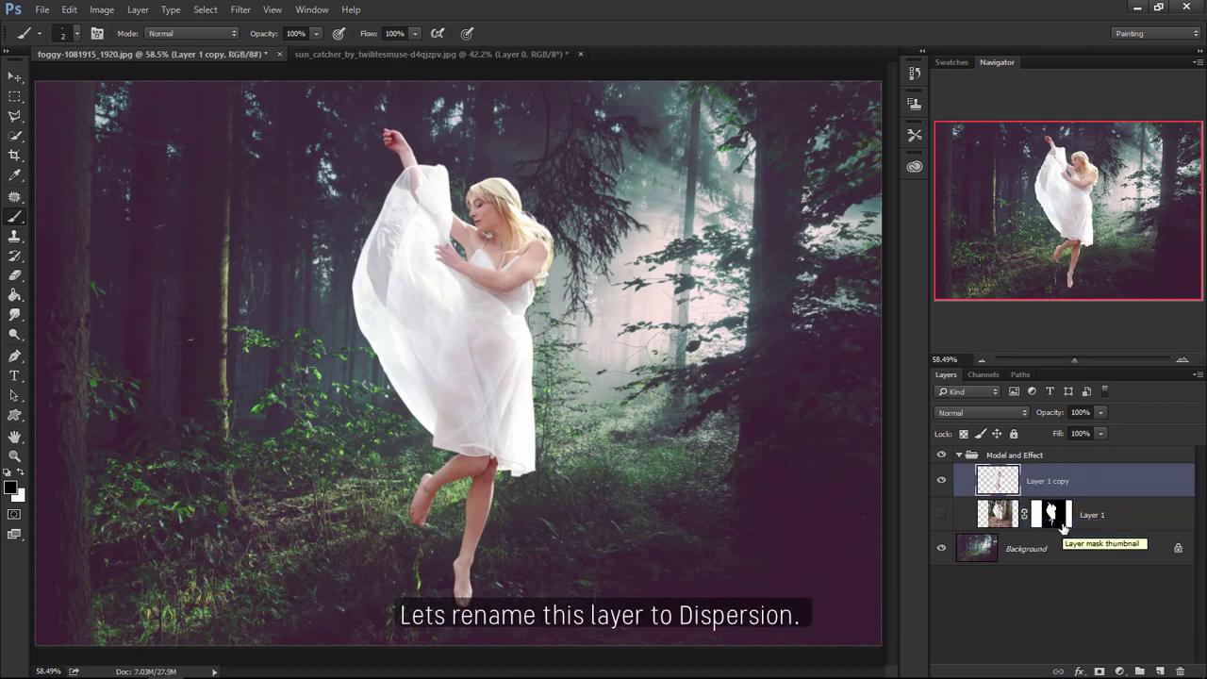
{"action": "double_click", "coordinate": [1050, 481]}
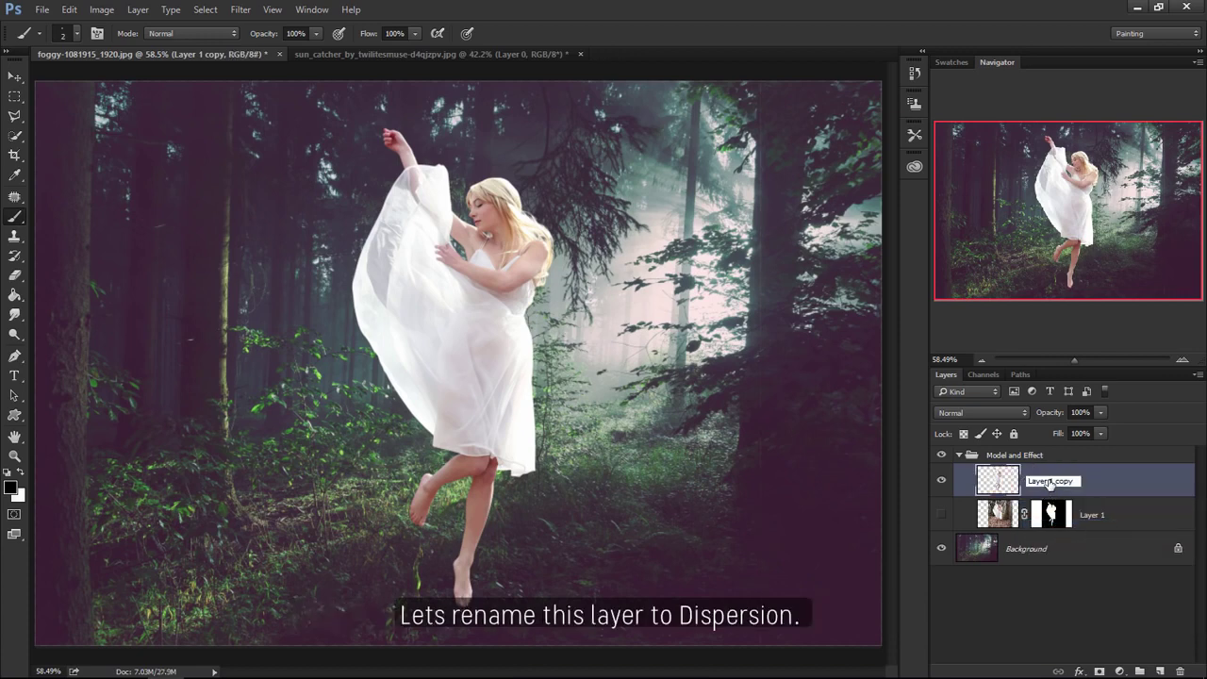
{"action": "type", "text": "Dispersion"}
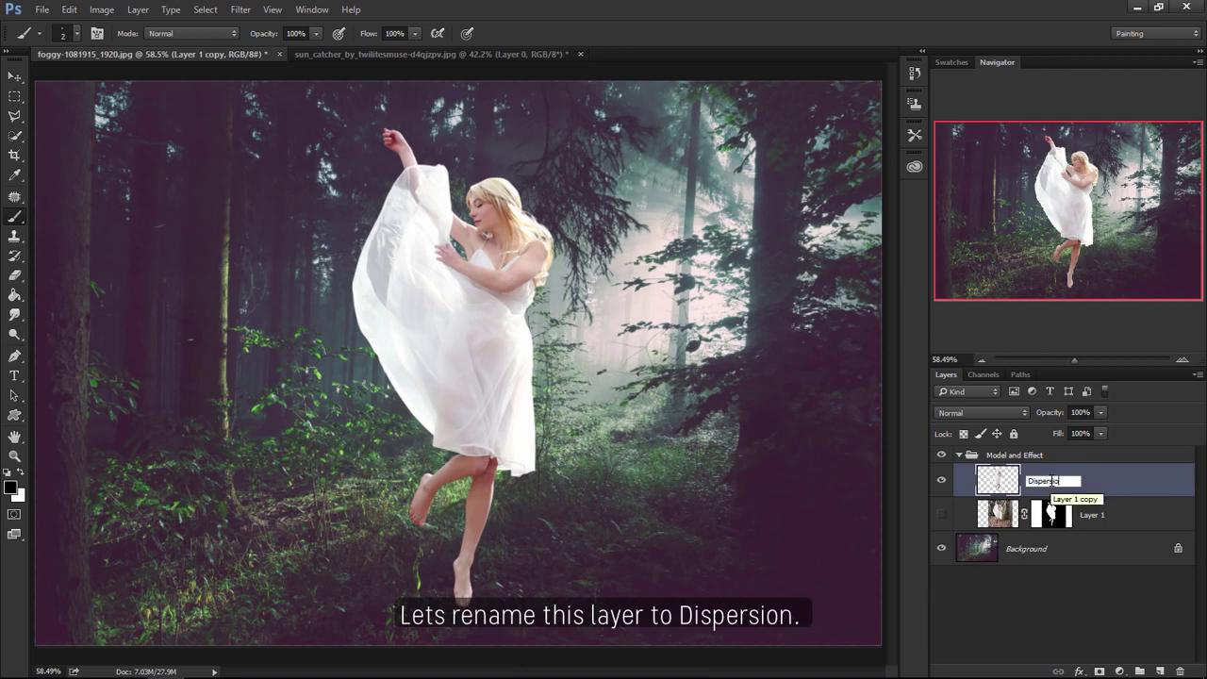
{"action": "key", "text": "Return"}
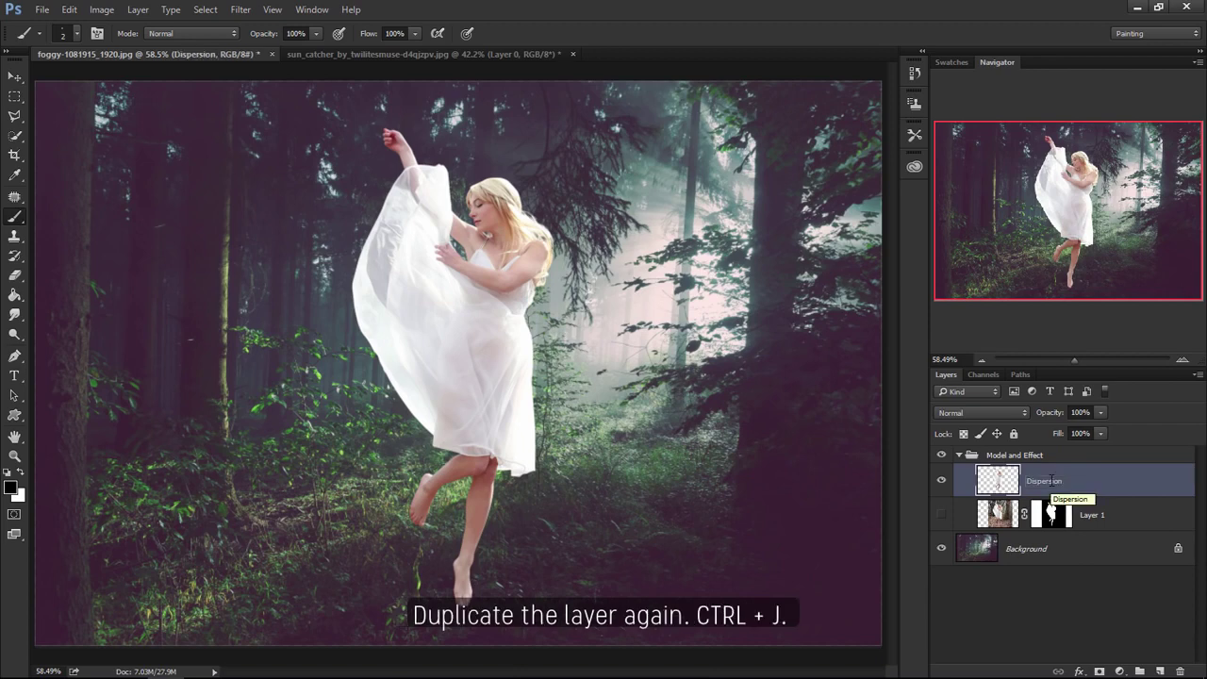
- Duplicate the Dispersion layer and name the copy 'Model'
{"action": "key", "text": "ctrl+j"}
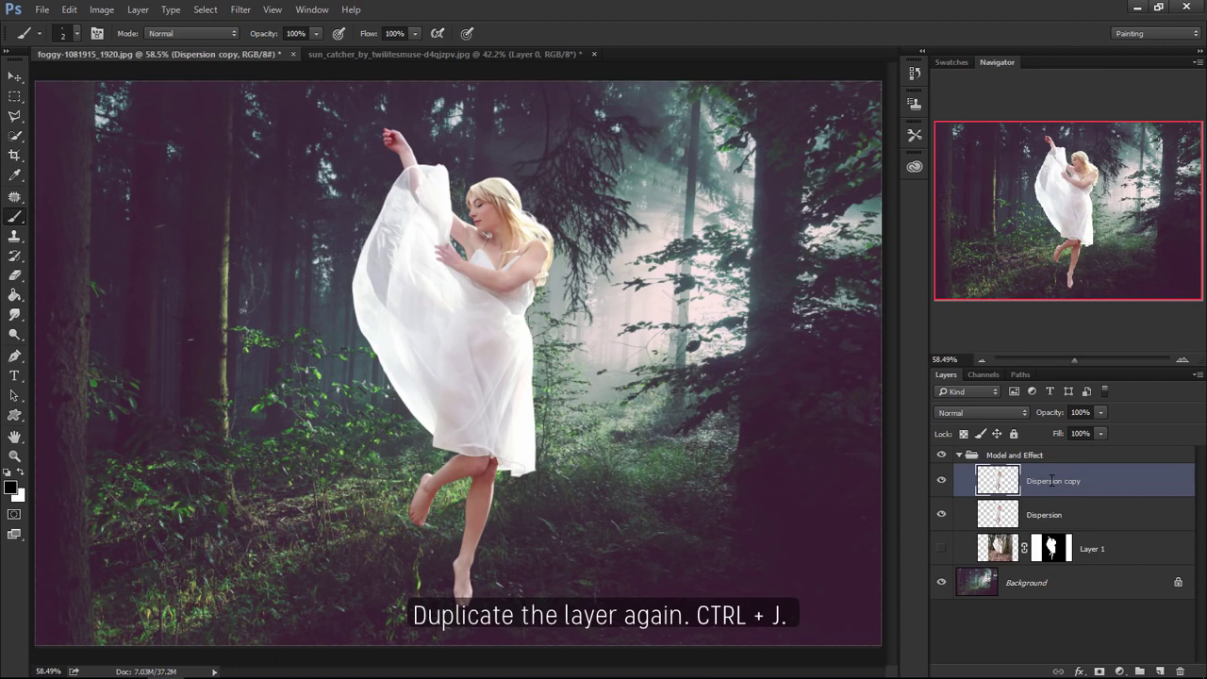
{"action": "double_click", "coordinate": [1052, 481]}
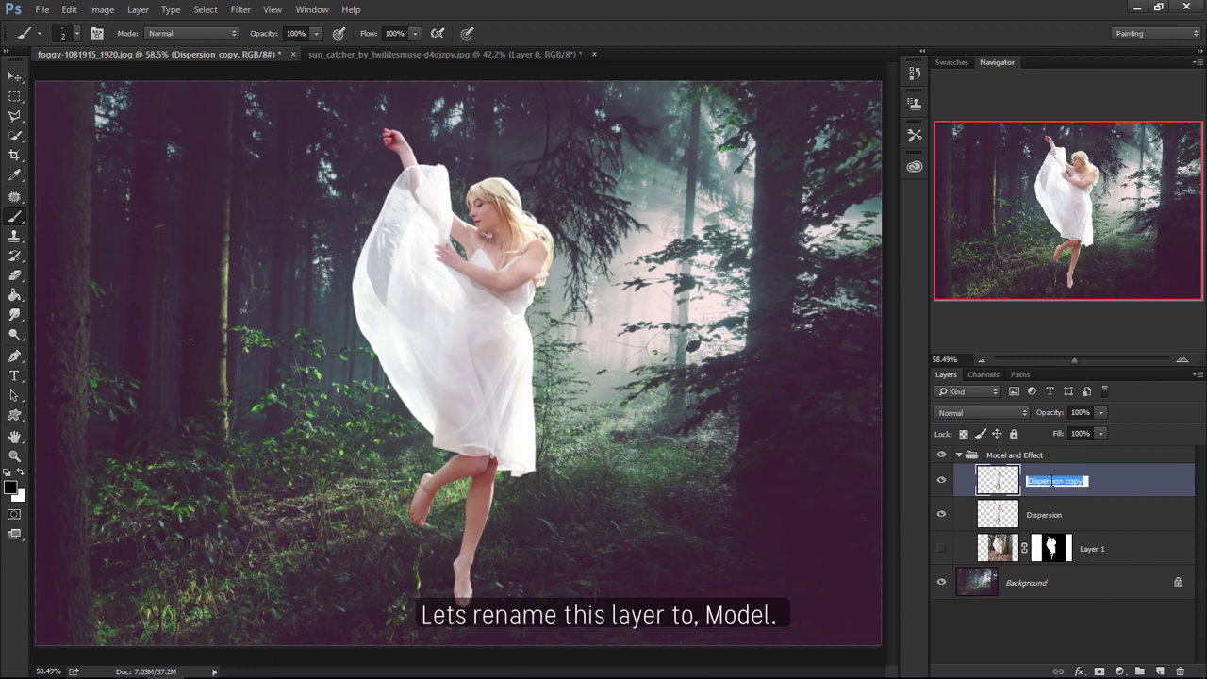
{"action": "type", "text": "Model"}
{"action": "key", "text": "Return"}
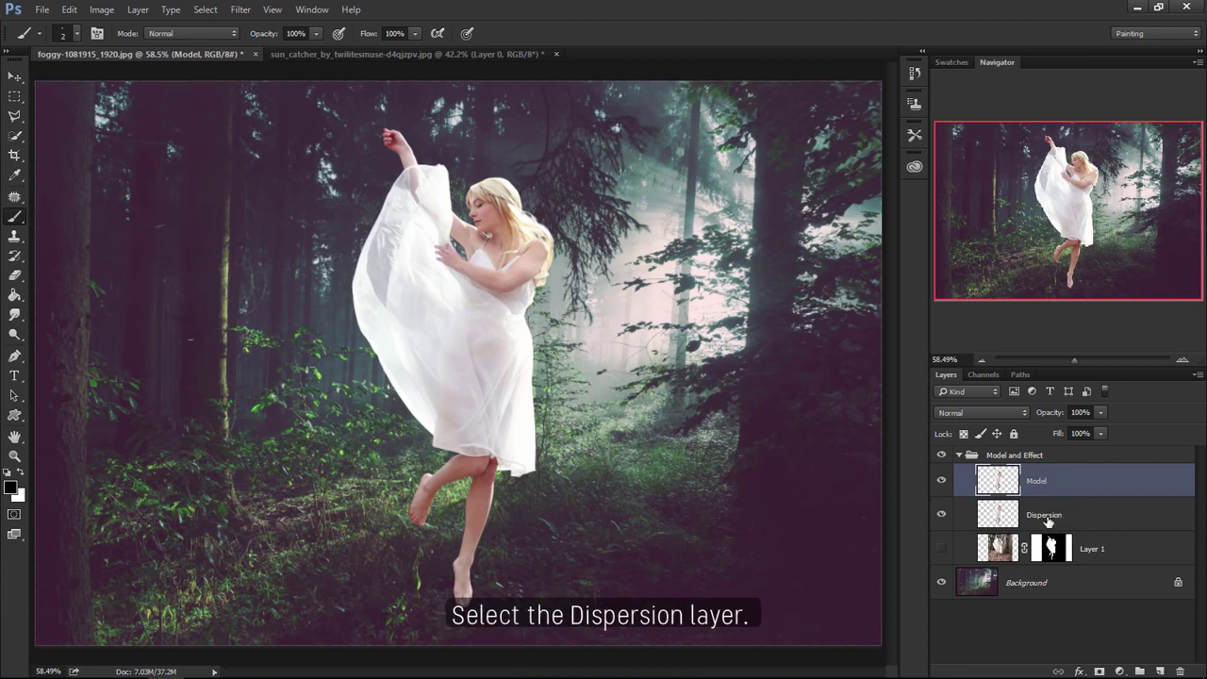
- Open Liquify on the Dispersion layer and forward-warp the dress fabric up and left with a 300-400 brush
{"action": "left_click", "coordinate": [1048, 521]}
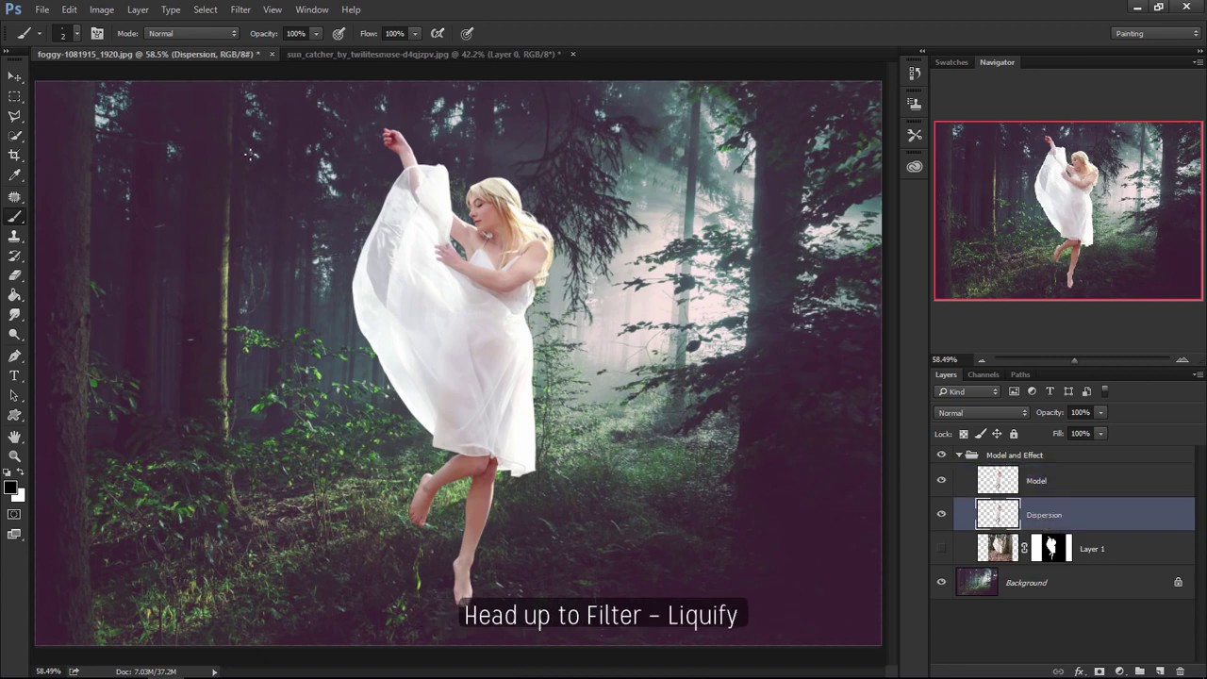
{"action": "left_click", "coordinate": [241, 10]}
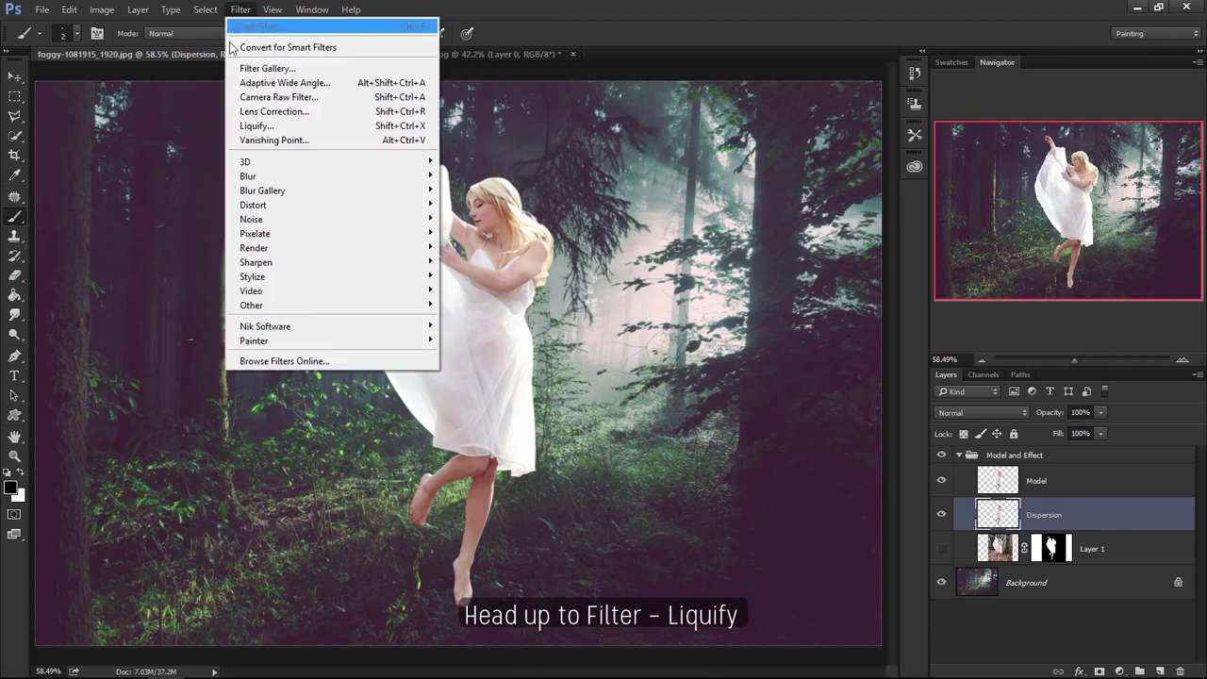
{"action": "left_click", "coordinate": [230, 127]}
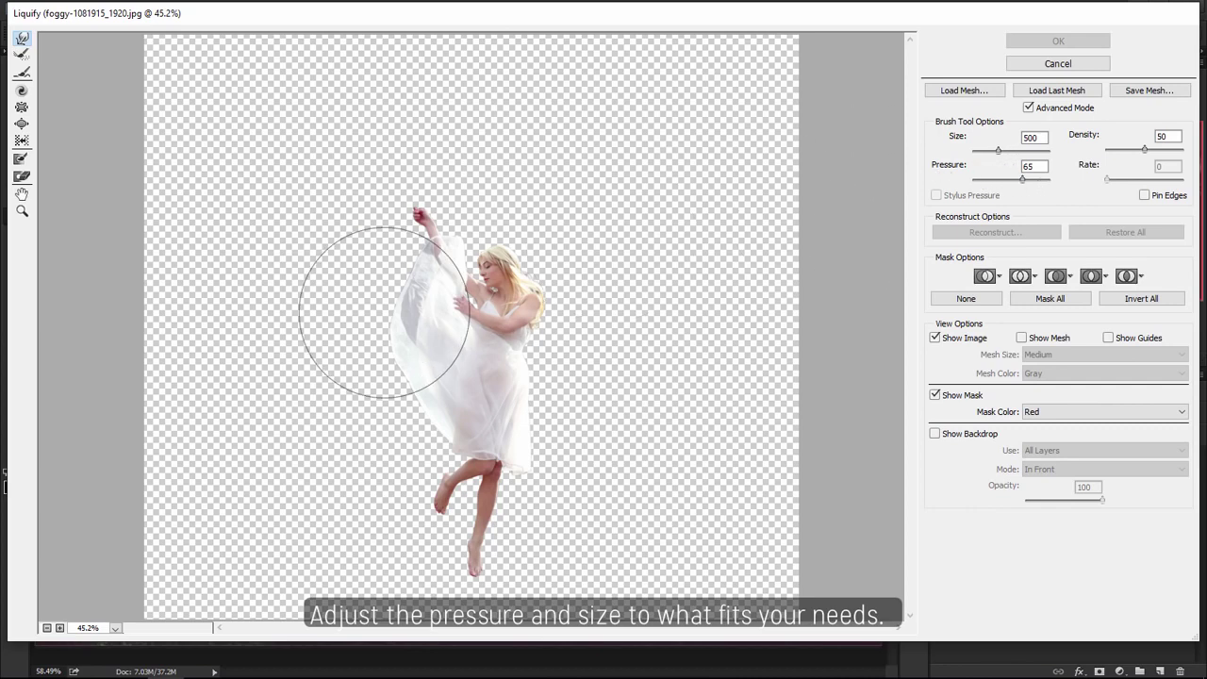
{"action": "key", "text": "bracketleft"}
{"action": "key", "text": "bracketleft"}
{"action": "left_click_drag", "start_coordinate": [372, 296], "coordinate": [334, 275]}
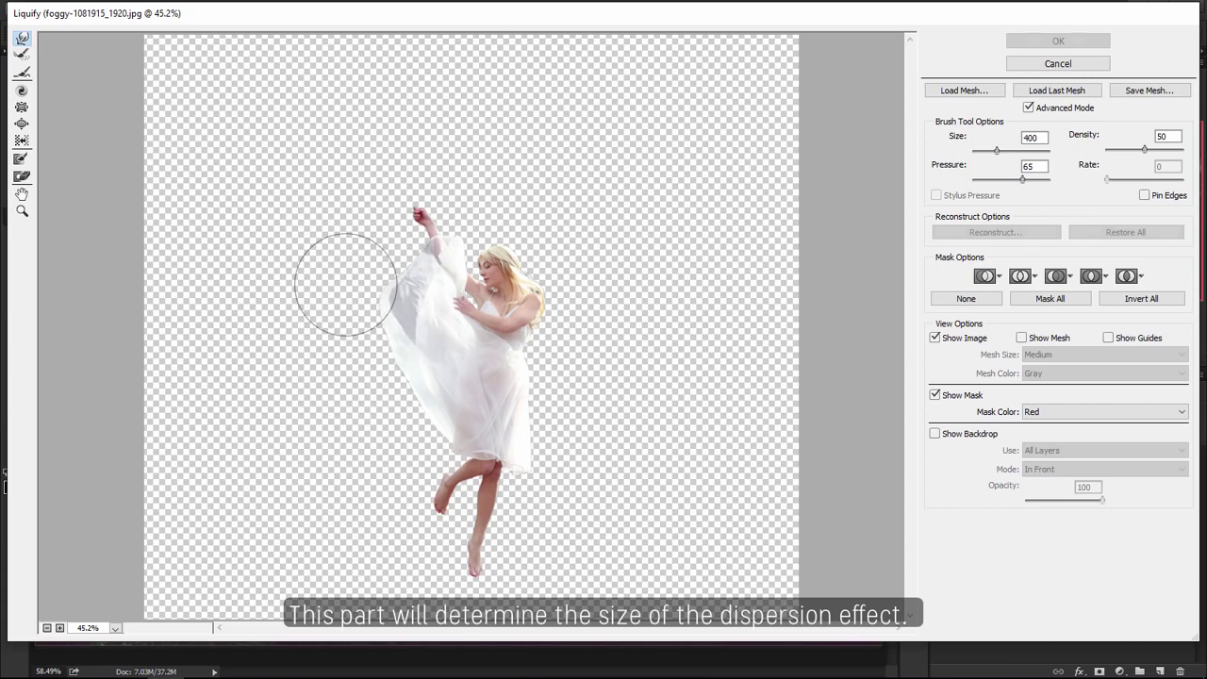
{"action": "key", "text": "bracketright"}
{"action": "left_click_drag", "start_coordinate": [405, 377], "coordinate": [180, 270]}
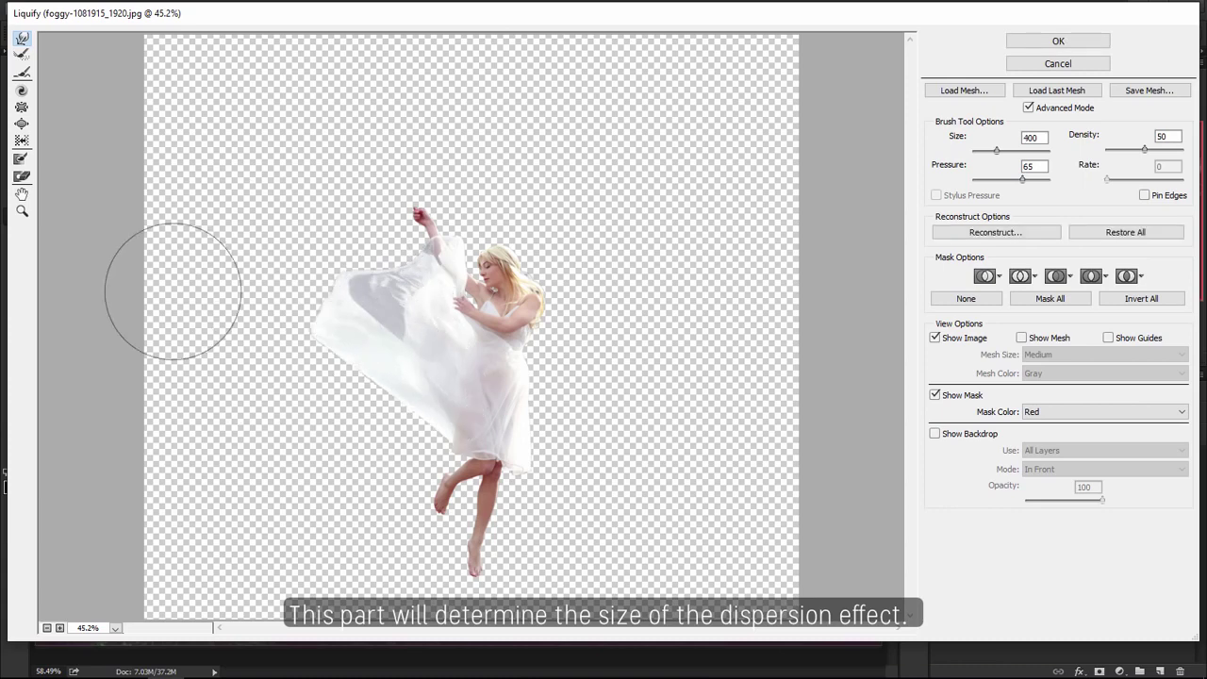
{"action": "left_click_drag", "start_coordinate": [337, 255], "coordinate": [314, 217]}
{"action": "key", "text": "bracketleft"}
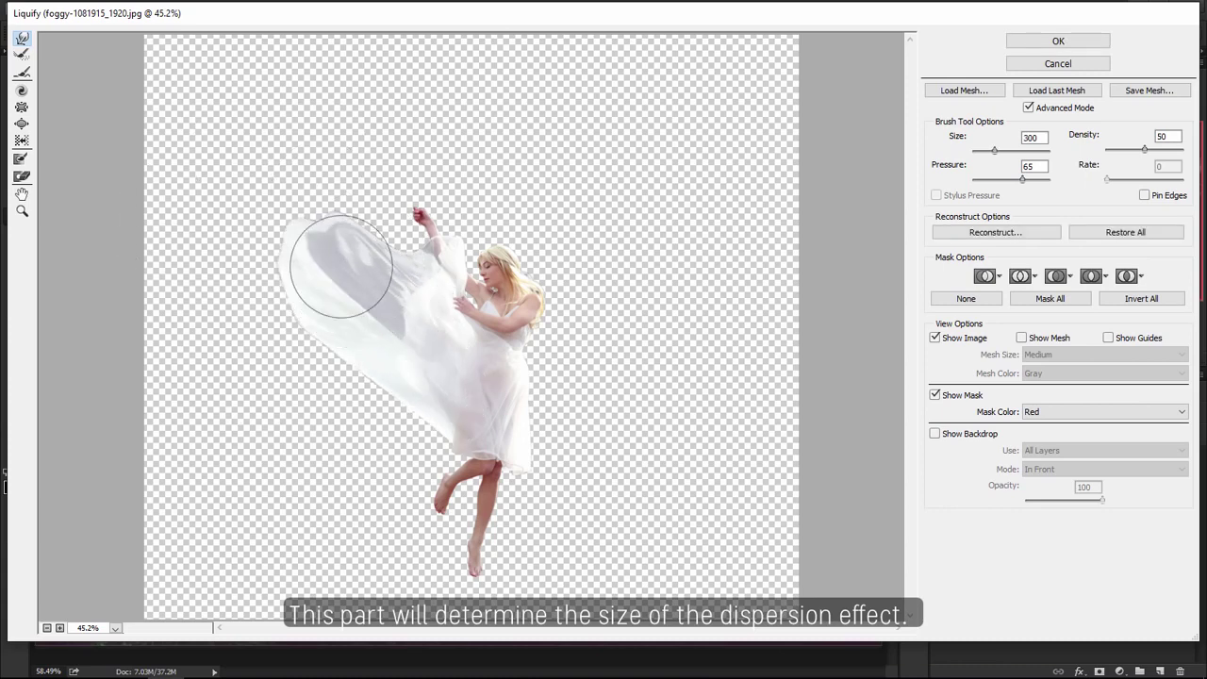
{"action": "mouse_move", "coordinate": [345, 269]}
{"action": "left_mouse_down"}
{"action": "mouse_move", "coordinate": [210, 256]}
{"action": "mouse_move", "coordinate": [152, 374]}
{"action": "mouse_move", "coordinate": [210, 417]}
{"action": "mouse_move", "coordinate": [302, 336]}
{"action": "mouse_move", "coordinate": [368, 216]}
{"action": "mouse_move", "coordinate": [221, 121]}
{"action": "mouse_move", "coordinate": [154, 237]}
{"action": "left_mouse_up"}
- Sweep the lower and upper-left fabric edges outward with 250-100 brushes, then apply Liquify
{"action": "key", "text": "bracketleft"}
{"action": "mouse_move", "coordinate": [432, 410]}
{"action": "left_mouse_down"}
{"action": "mouse_move", "coordinate": [261, 440]}
{"action": "mouse_move", "coordinate": [194, 377]}
{"action": "mouse_move", "coordinate": [148, 279]}
{"action": "mouse_move", "coordinate": [248, 195]}
{"action": "mouse_move", "coordinate": [232, 256]}
{"action": "mouse_move", "coordinate": [280, 391]}
{"action": "left_mouse_up"}
{"action": "key", "text": "bracketleft"}
{"action": "key", "text": "bracketleft"}
{"action": "left_click_drag", "start_coordinate": [431, 419], "coordinate": [375, 473]}
{"action": "key", "text": "bracketleft"}
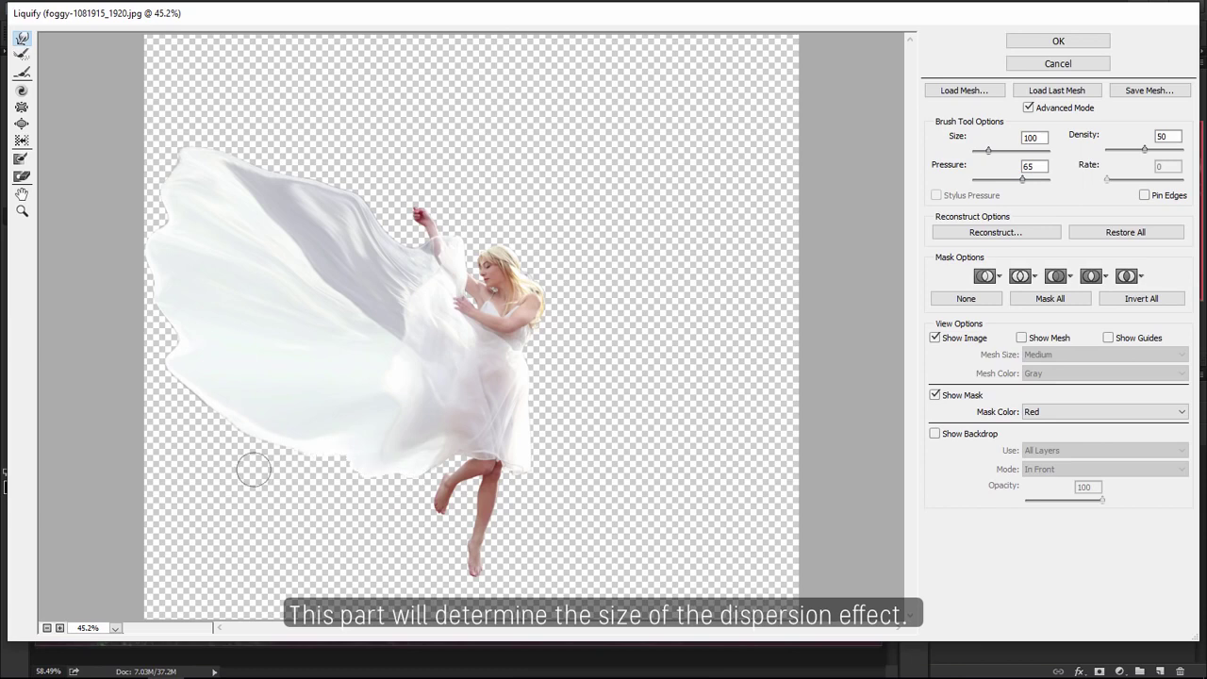
{"action": "key", "text": "bracketright"}
{"action": "left_click_drag", "start_coordinate": [364, 431], "coordinate": [183, 404]}
{"action": "left_click_drag", "start_coordinate": [349, 201], "coordinate": [216, 194]}
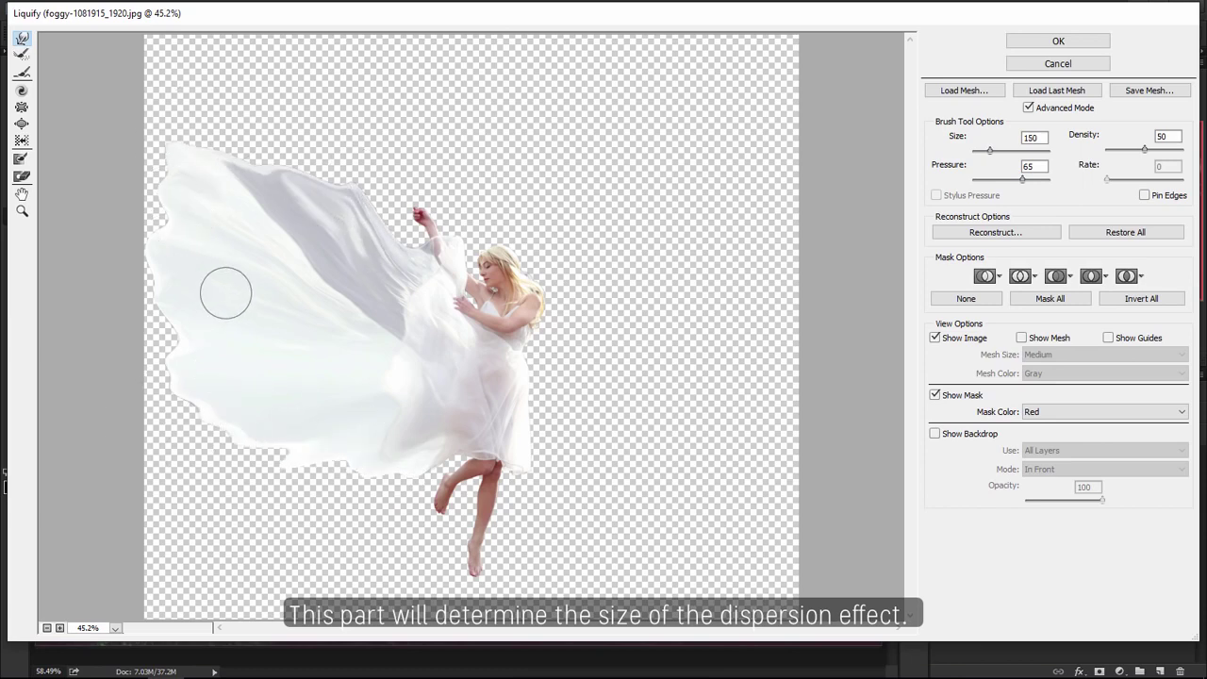
{"action": "left_click", "coordinate": [1084, 41]}
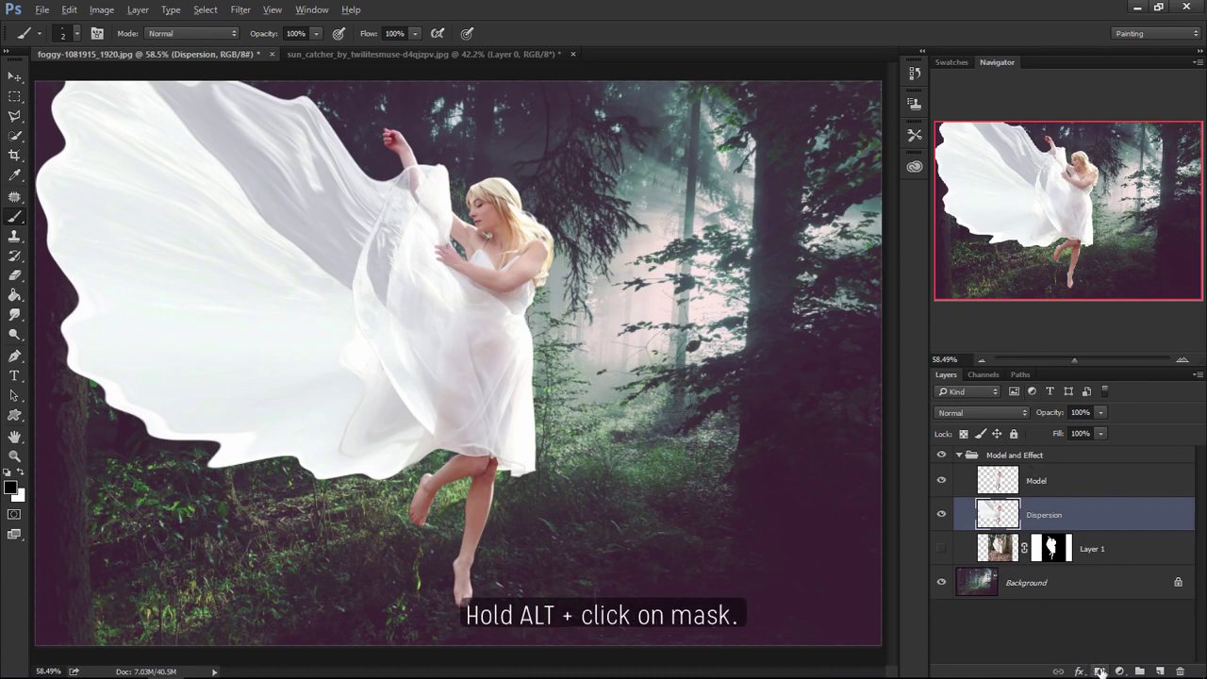
- Give the Dispersion layer a black hide-all mask and the Model layer a white mask
{"action": "left_click", "coordinate": [1101, 672], "text": "alt"}
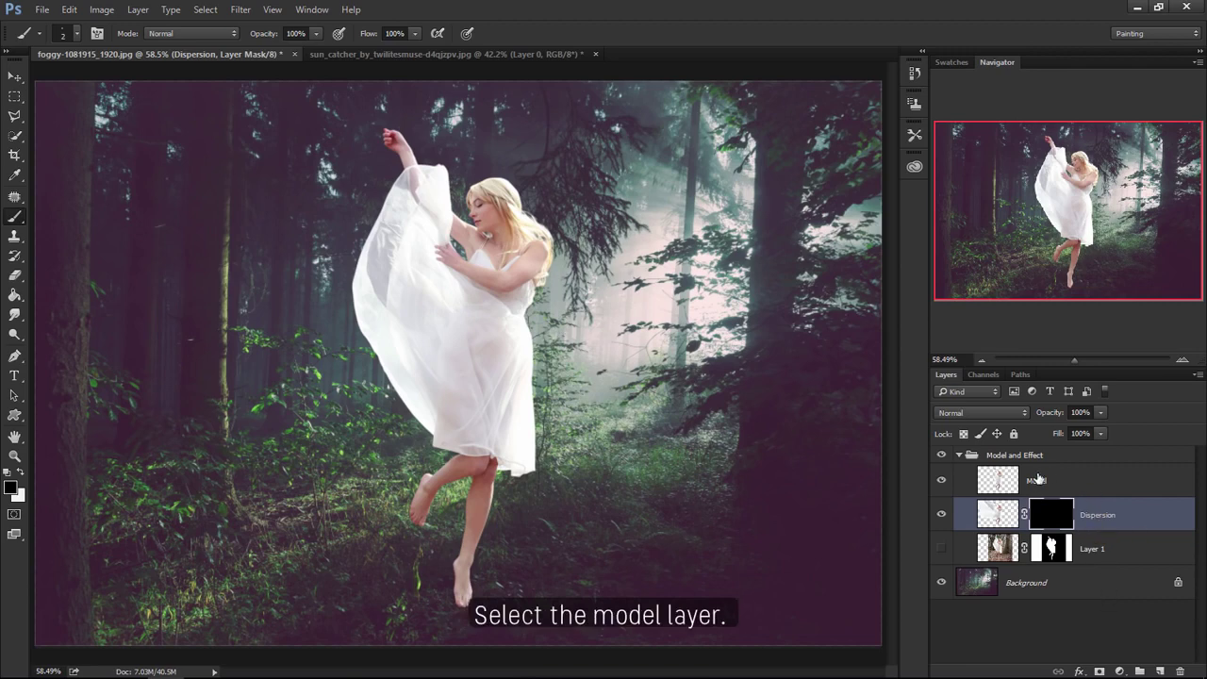
{"action": "left_click", "coordinate": [1034, 483]}
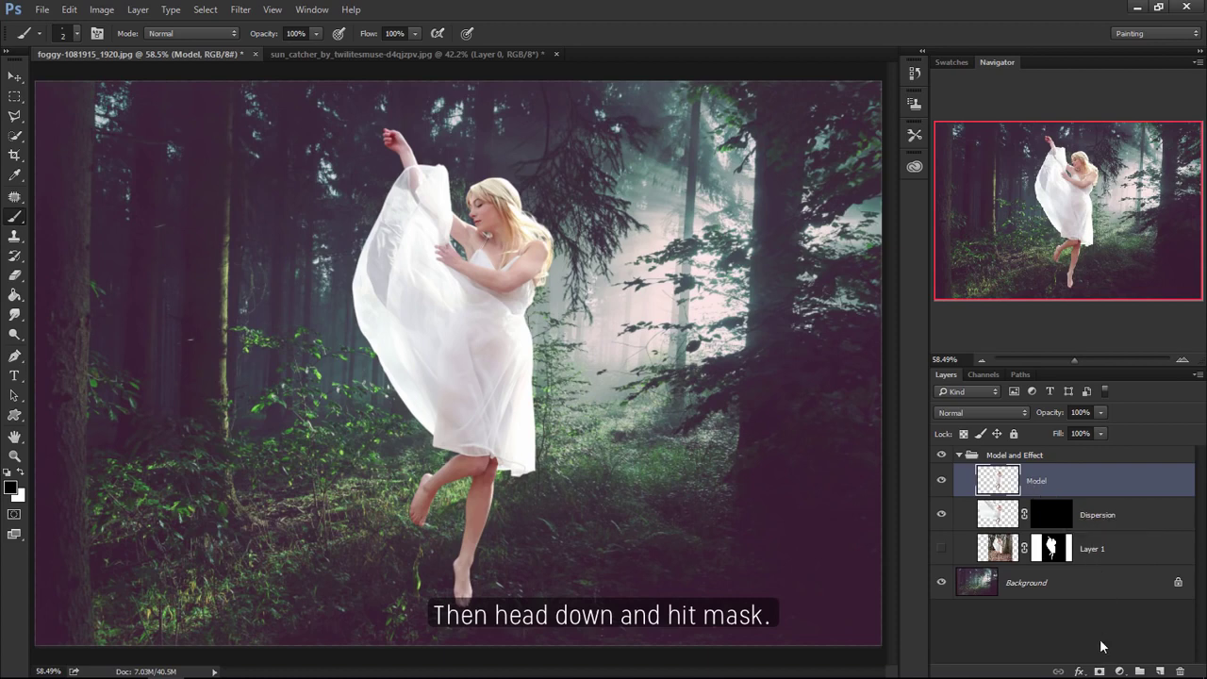
{"action": "left_click", "coordinate": [1098, 671]}
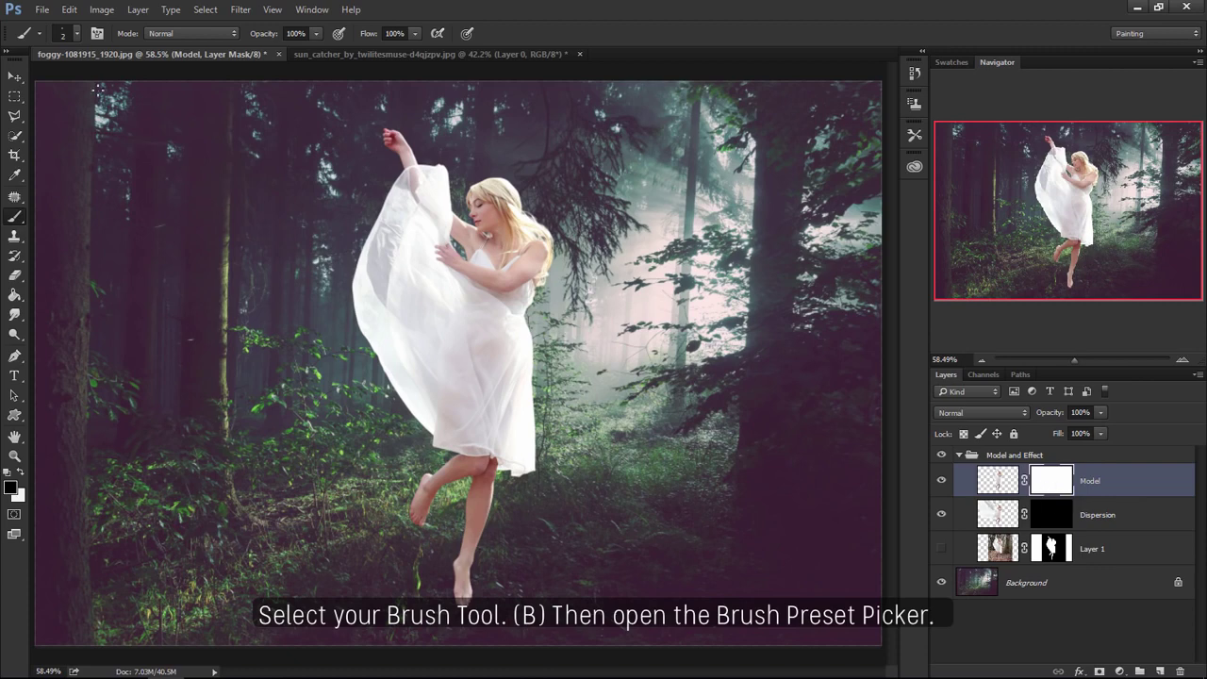
- Pick Particle Brush 1 and stamp particle holes along the dancer's dress edge
{"action": "left_click", "coordinate": [77, 38]}
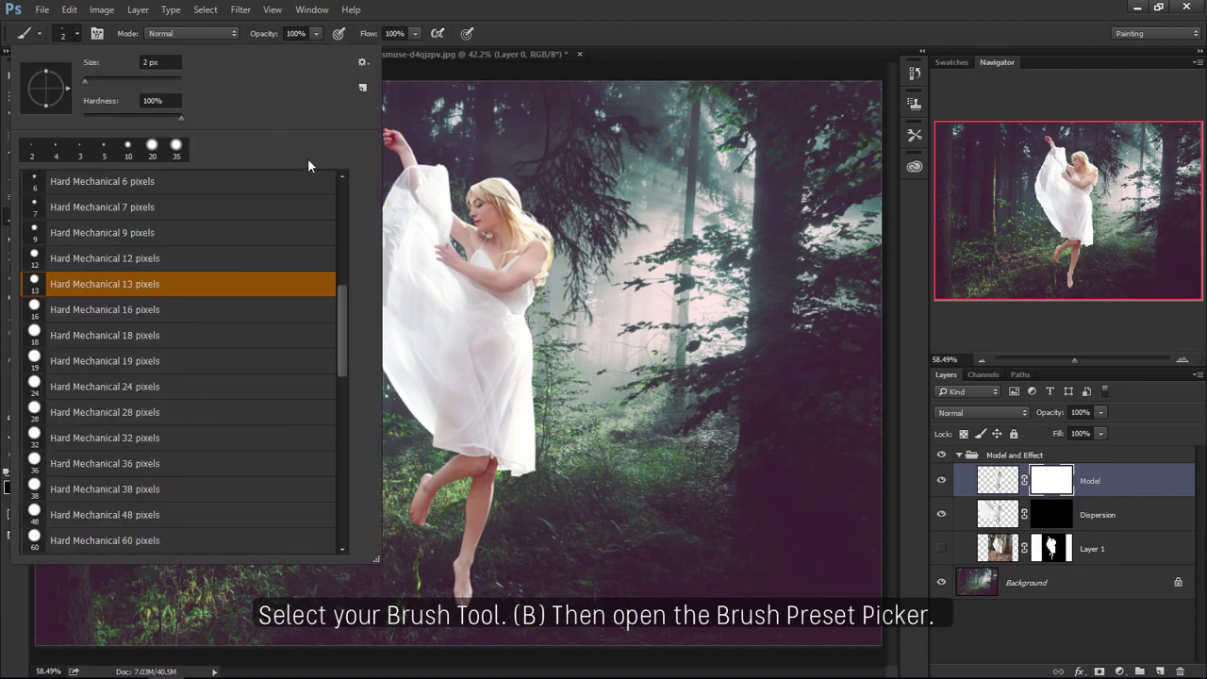
{"action": "left_click_drag", "start_coordinate": [344, 283], "coordinate": [347, 176]}
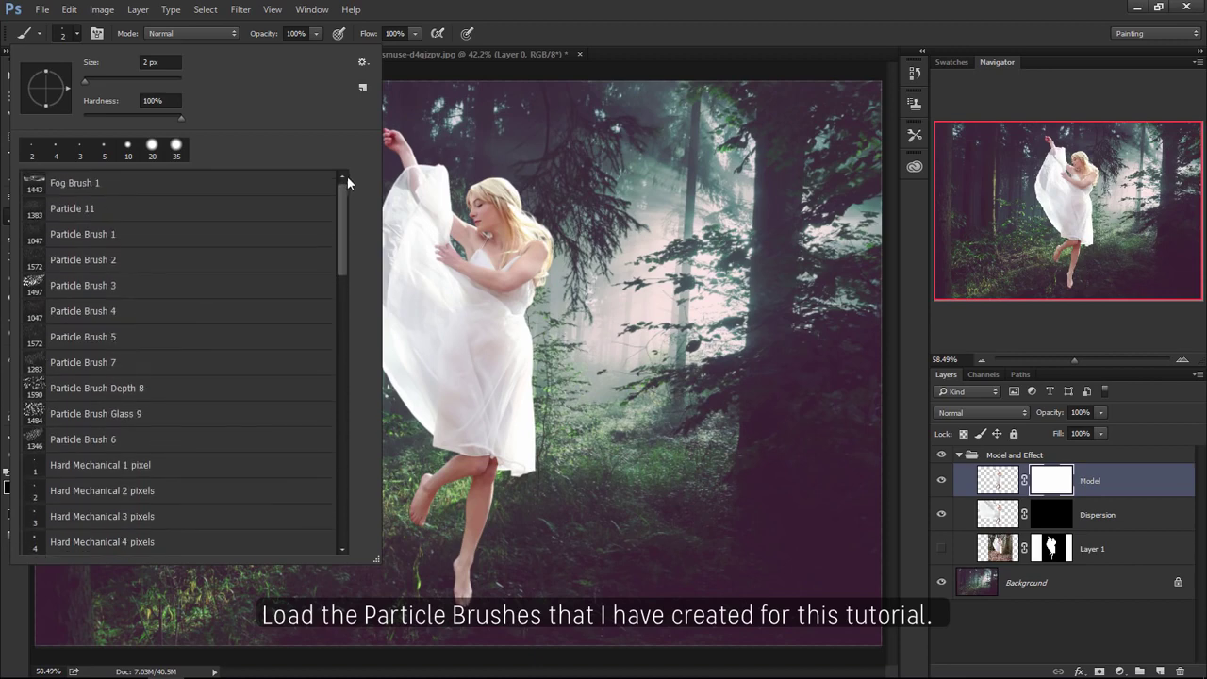
{"action": "double_click", "coordinate": [135, 234]}
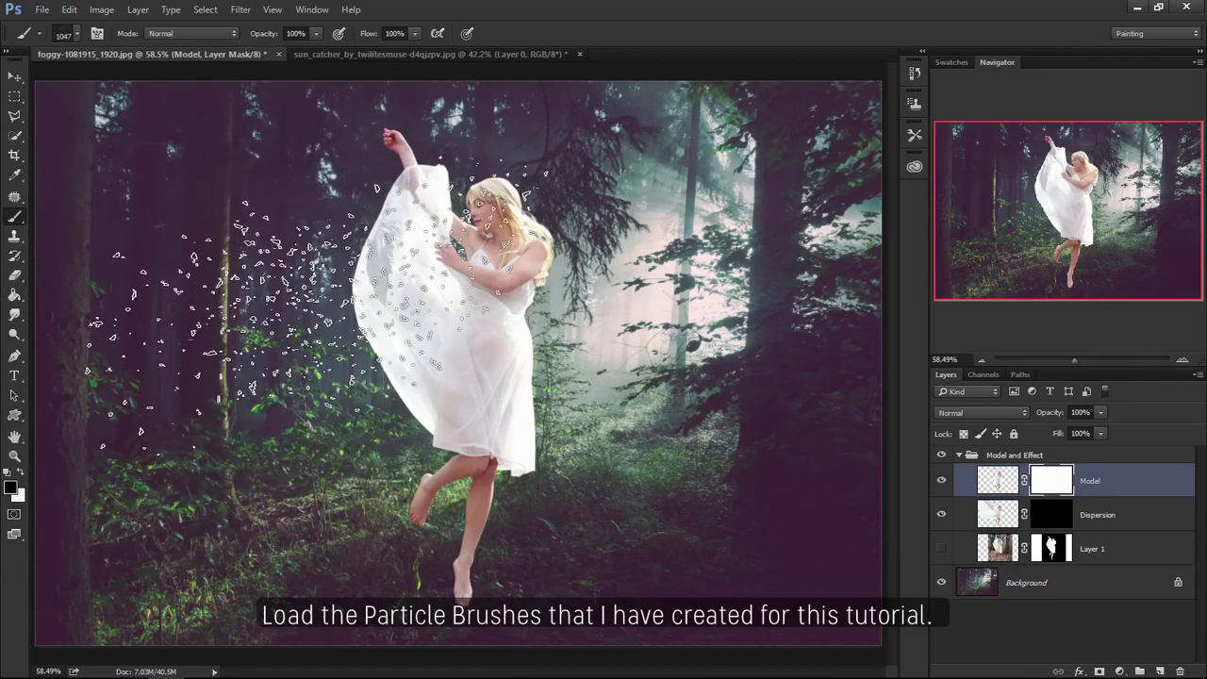
{"action": "left_click", "coordinate": [250, 325]}
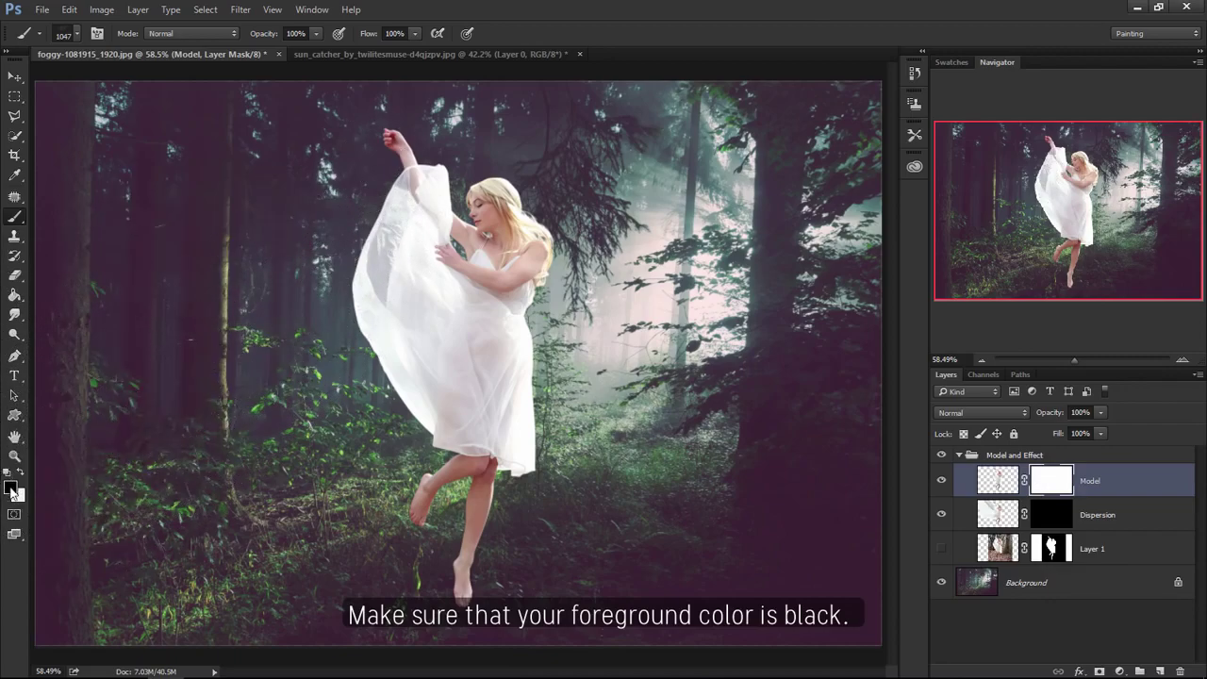
{"action": "left_click", "coordinate": [212, 382]}
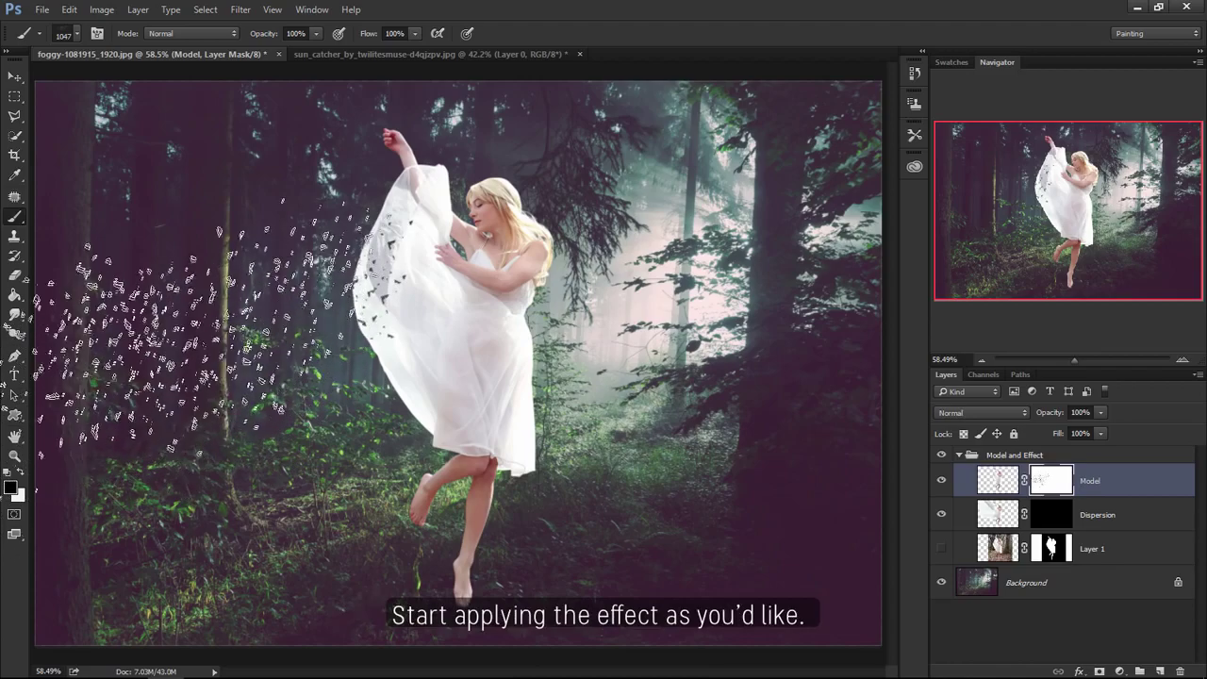
{"action": "left_click", "coordinate": [207, 316]}
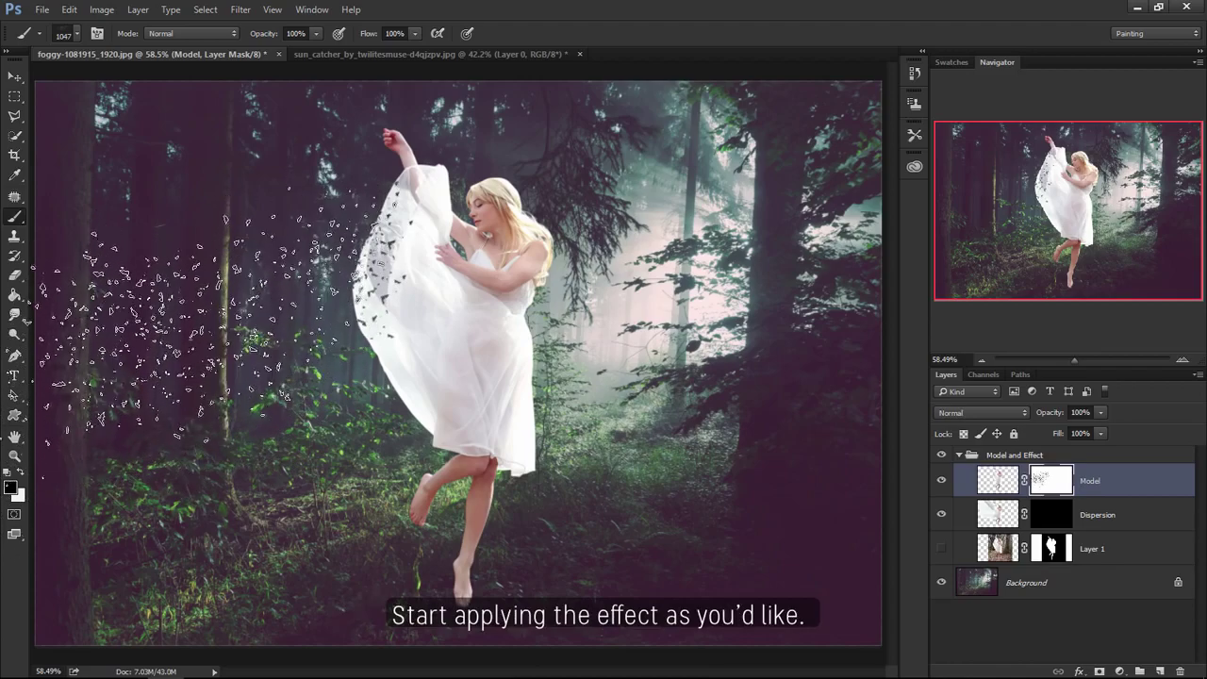
- Paint particles left of the dancer, resizing the brush between 400 and 700
{"action": "left_click", "coordinate": [75, 35]}
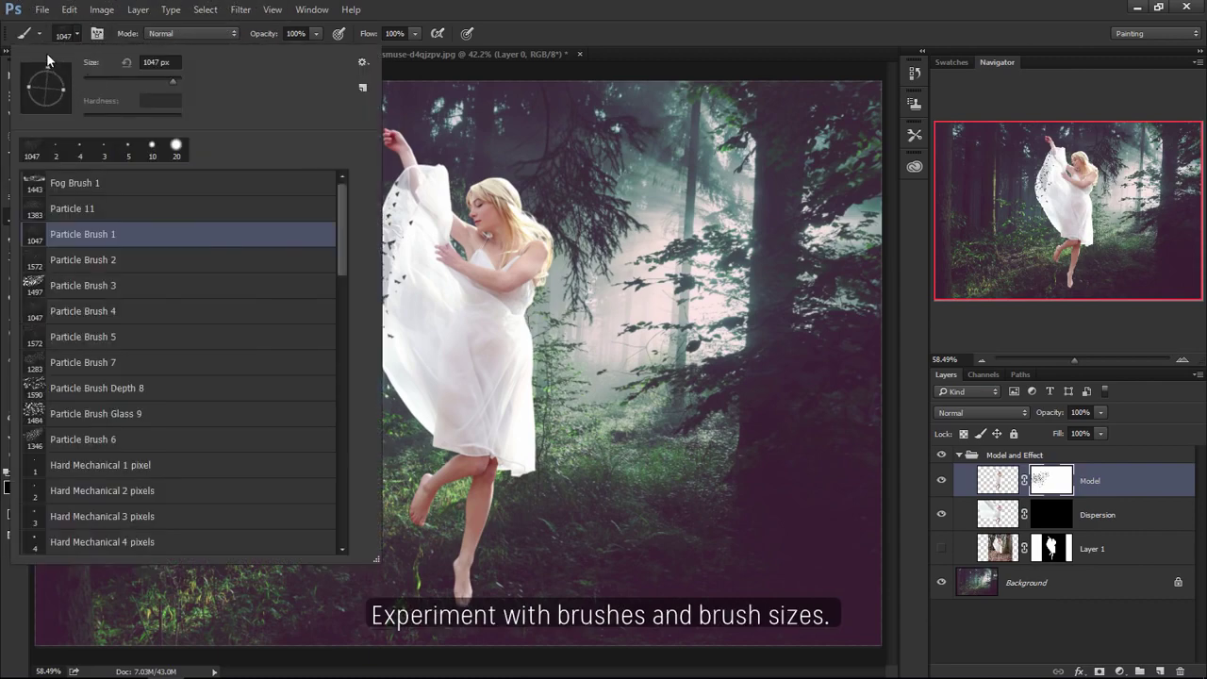
{"action": "key", "text": "Return"}
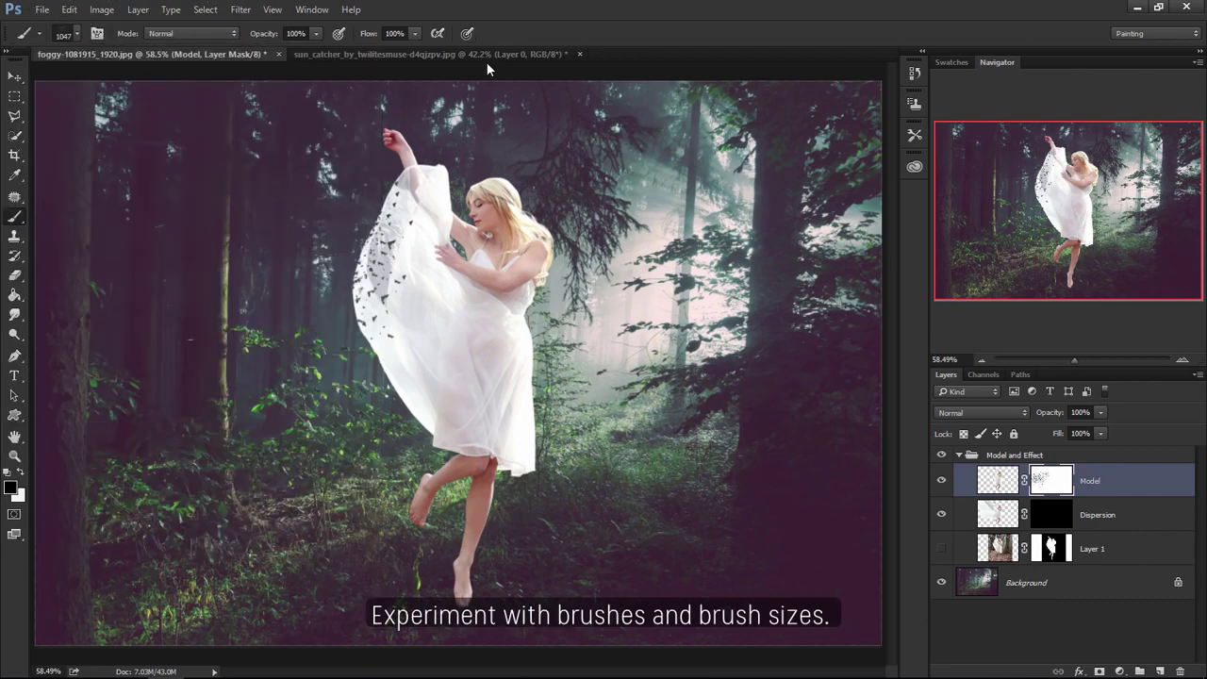
{"action": "left_click", "coordinate": [245, 302]}
{"action": "left_click", "coordinate": [227, 302]}
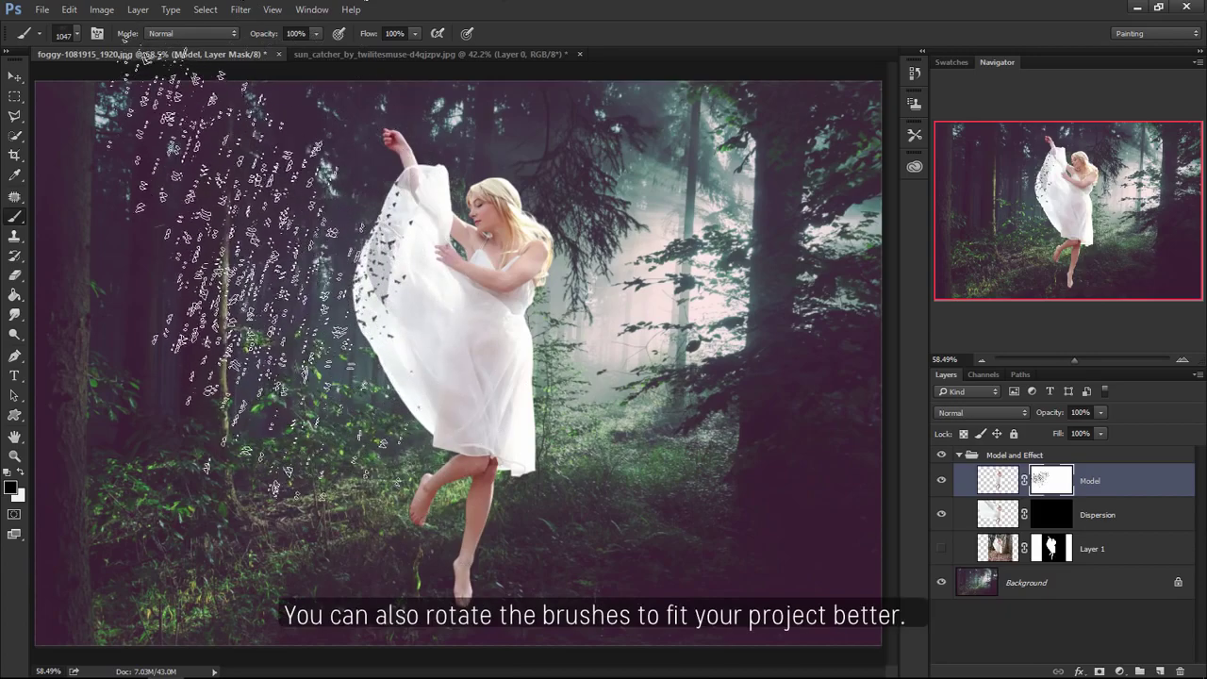
{"action": "key", "text": "bracketleft"}
{"action": "key", "text": "bracketleft"}
{"action": "key", "text": "bracketleft"}
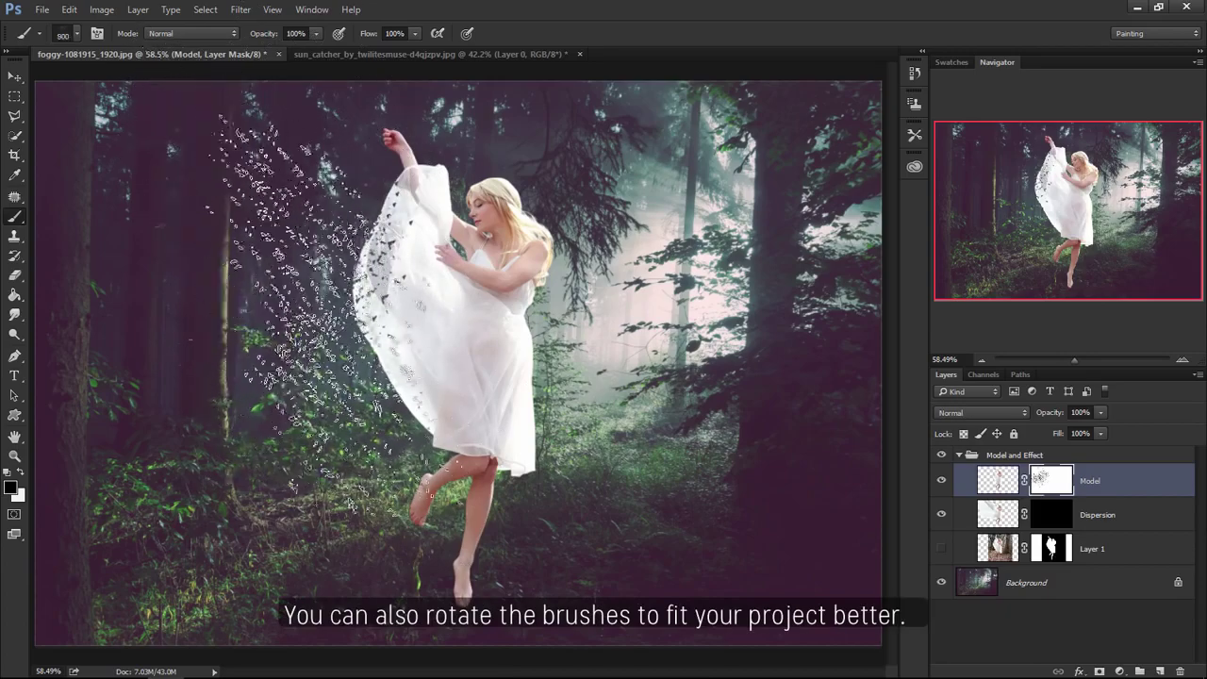
{"action": "key", "text": "bracketleft"}
{"action": "key", "text": "bracketleft"}
{"action": "key", "text": "bracketleft"}
{"action": "key", "text": "bracketleft"}
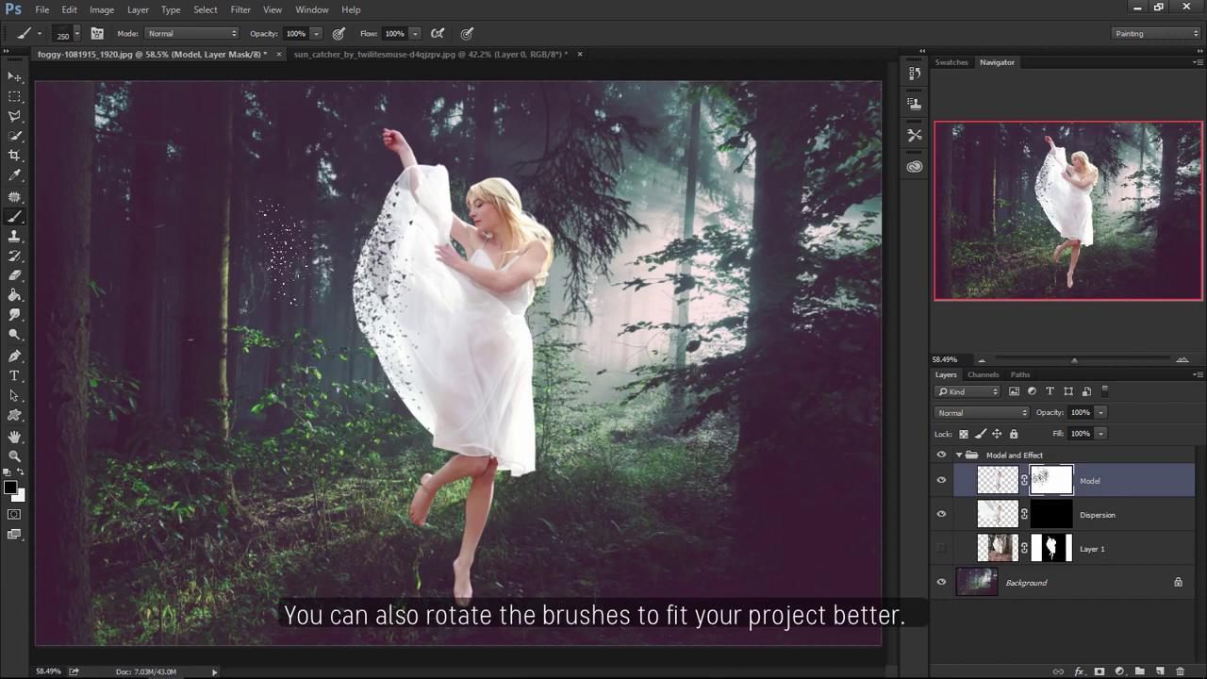
{"action": "key", "text": "bracketright"}
{"action": "key", "text": "bracketright"}
{"action": "key", "text": "bracketright"}
{"action": "key", "text": "bracketright"}
{"action": "key", "text": "bracketright"}
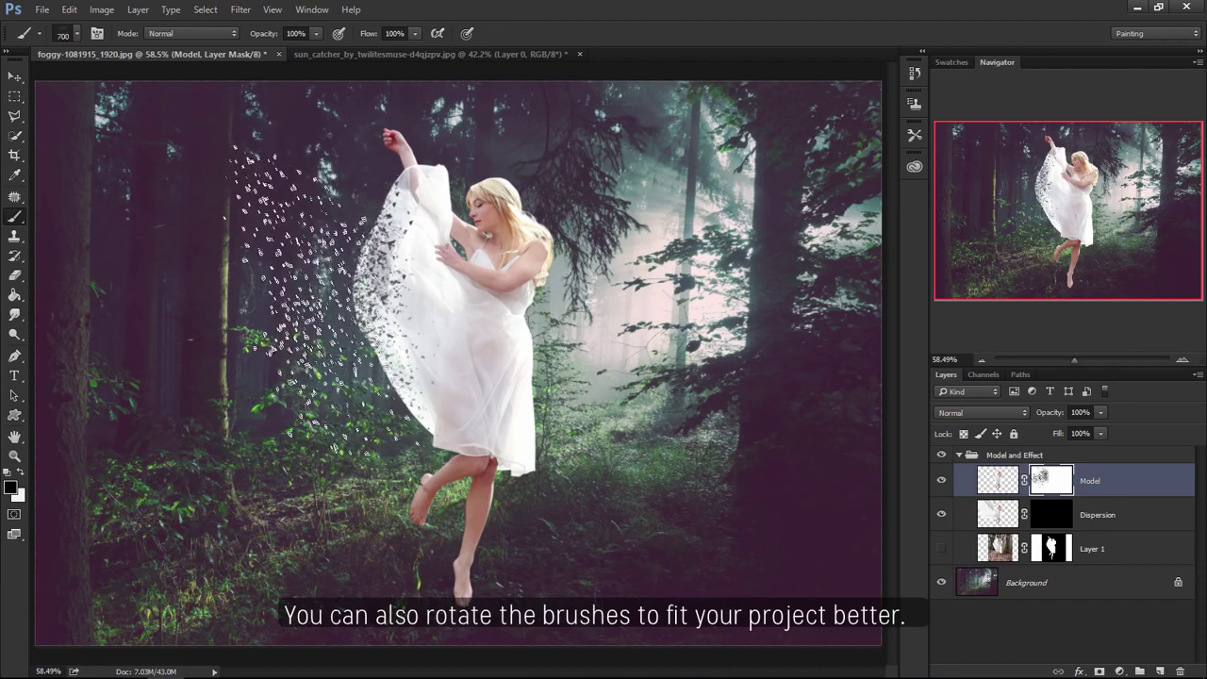
{"action": "key", "text": "bracketleft"}
{"action": "key", "text": "bracketleft"}
{"action": "key", "text": "bracketleft"}
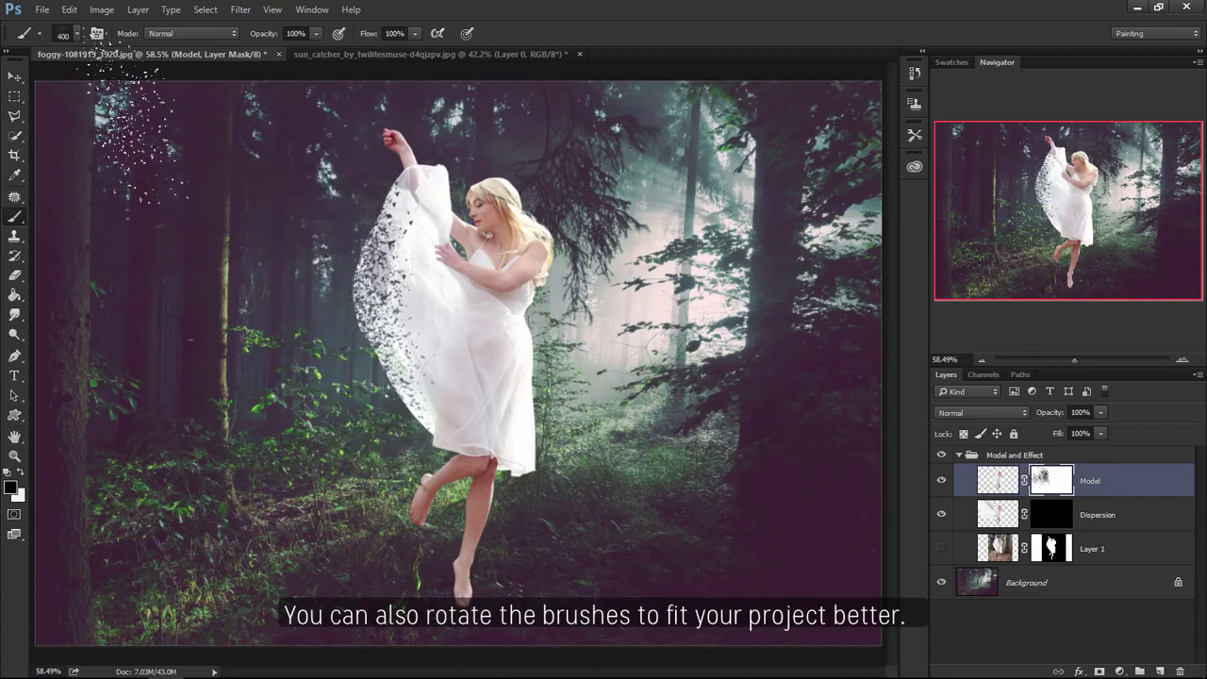
- Try triangle Particle Brush 3, then scatter Particle Brush 1 fragments across the lower left
{"action": "left_click", "coordinate": [76, 34]}
{"action": "left_click", "coordinate": [94, 279]}
{"action": "key", "text": "Return"}
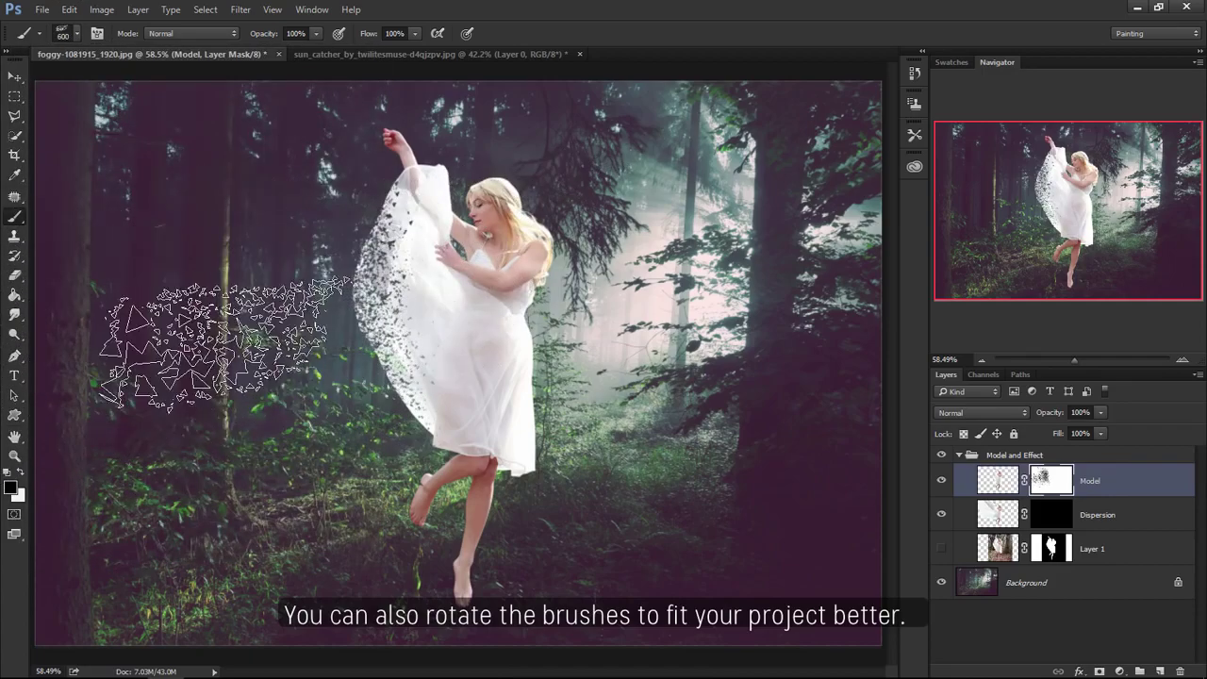
{"action": "key", "text": "bracketright"}
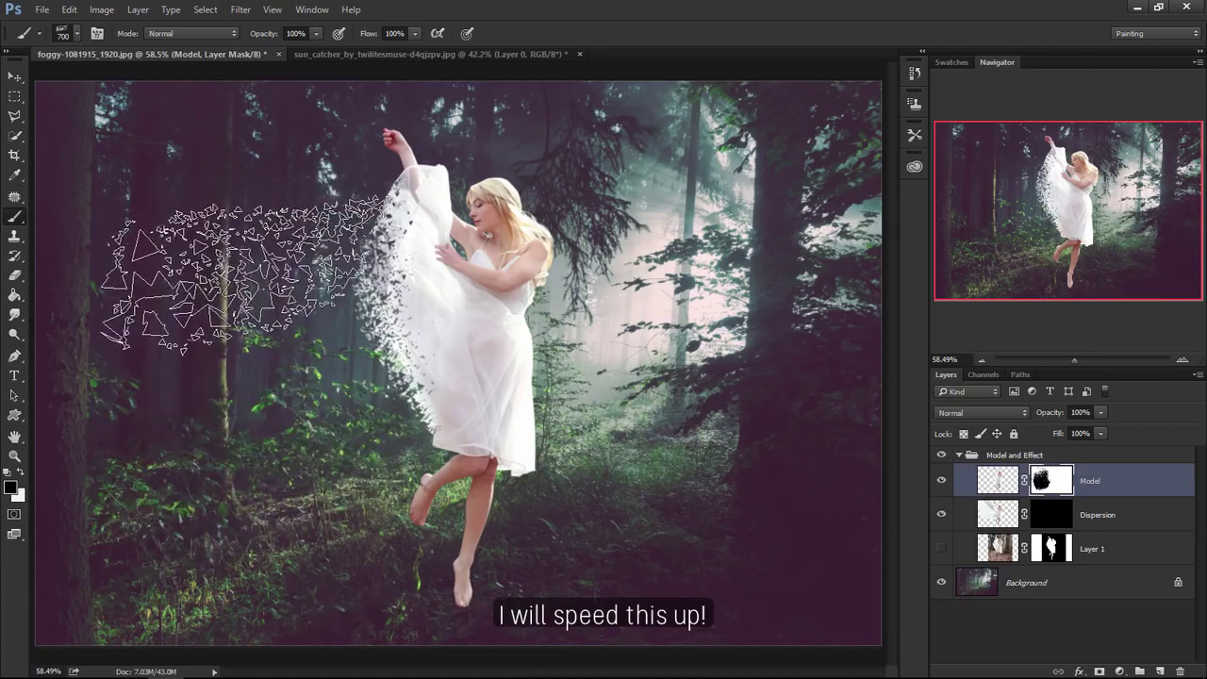
{"action": "left_click", "coordinate": [62, 34]}
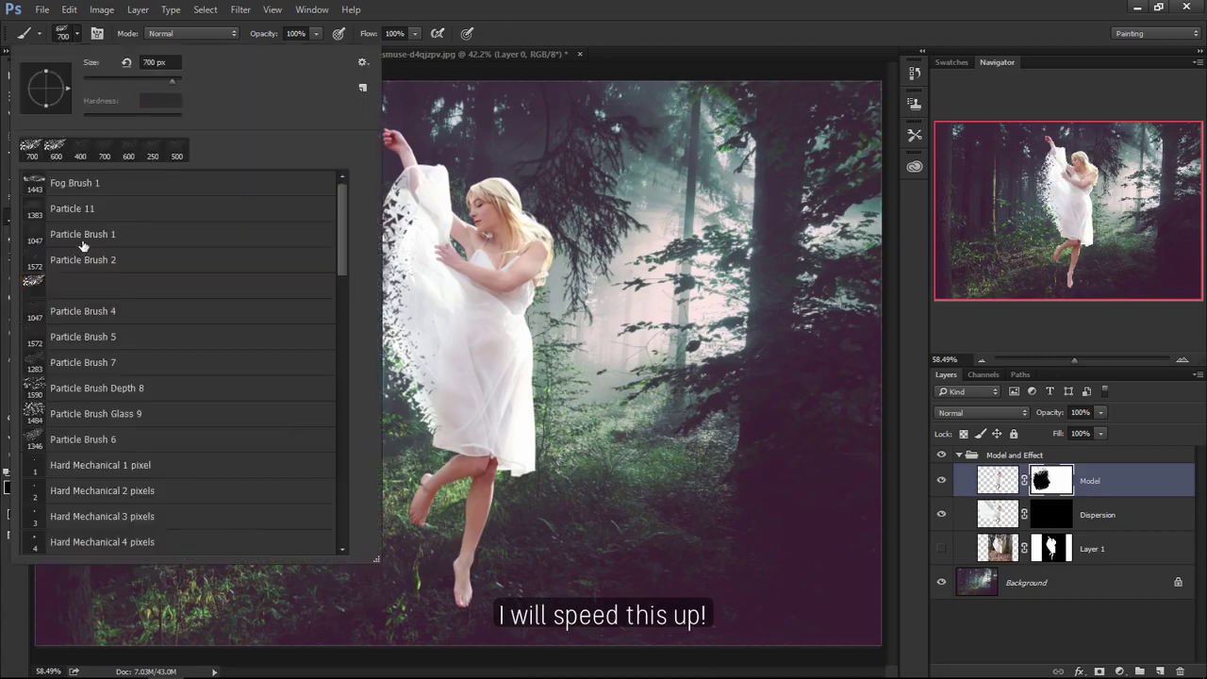
{"action": "double_click", "coordinate": [83, 246]}
{"action": "left_click_drag", "start_coordinate": [142, 490], "coordinate": [396, 452]}
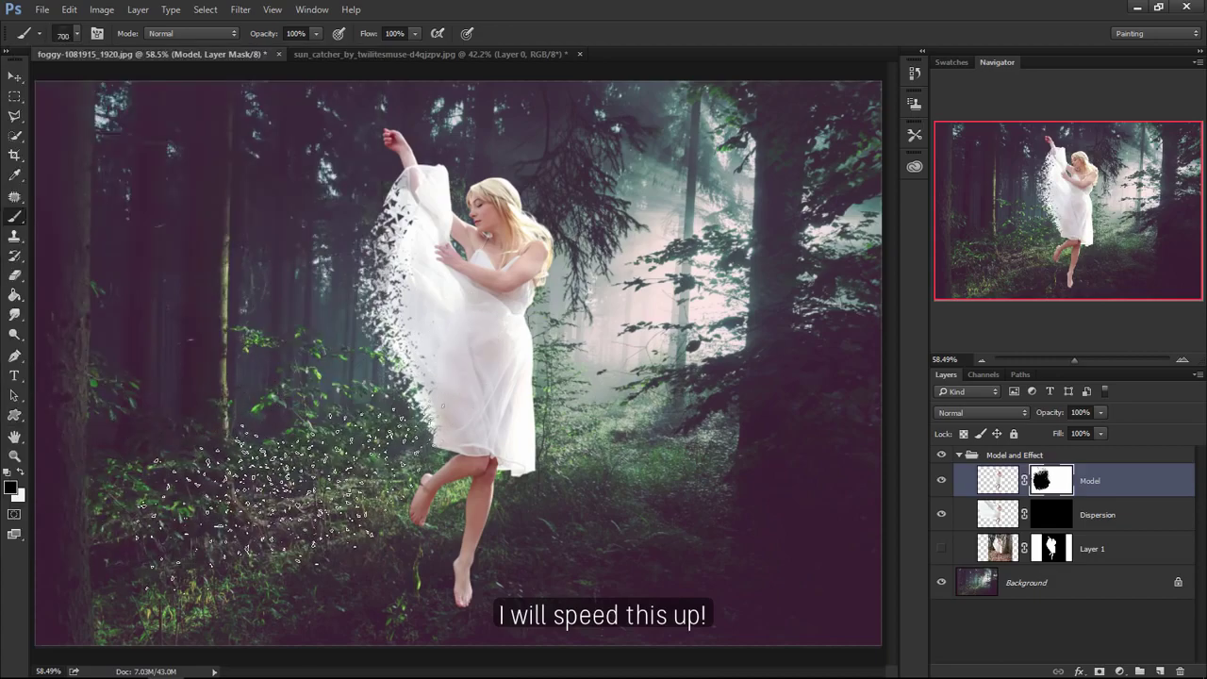
- Switch to a 1500 particle brush and shrink it to about 500
{"action": "left_click", "coordinate": [62, 34]}
{"action": "double_click", "coordinate": [81, 258]}
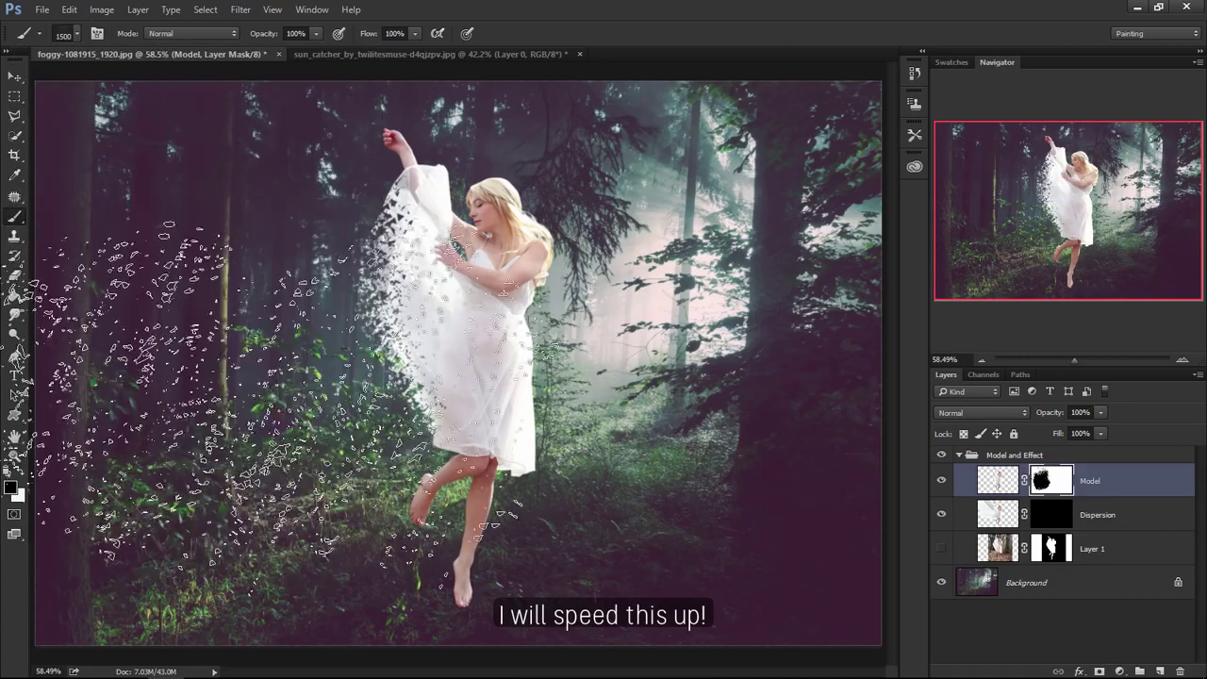
{"action": "key", "text": "bracketleft"}
{"action": "key", "text": "bracketleft"}
{"action": "key", "text": "bracketleft"}
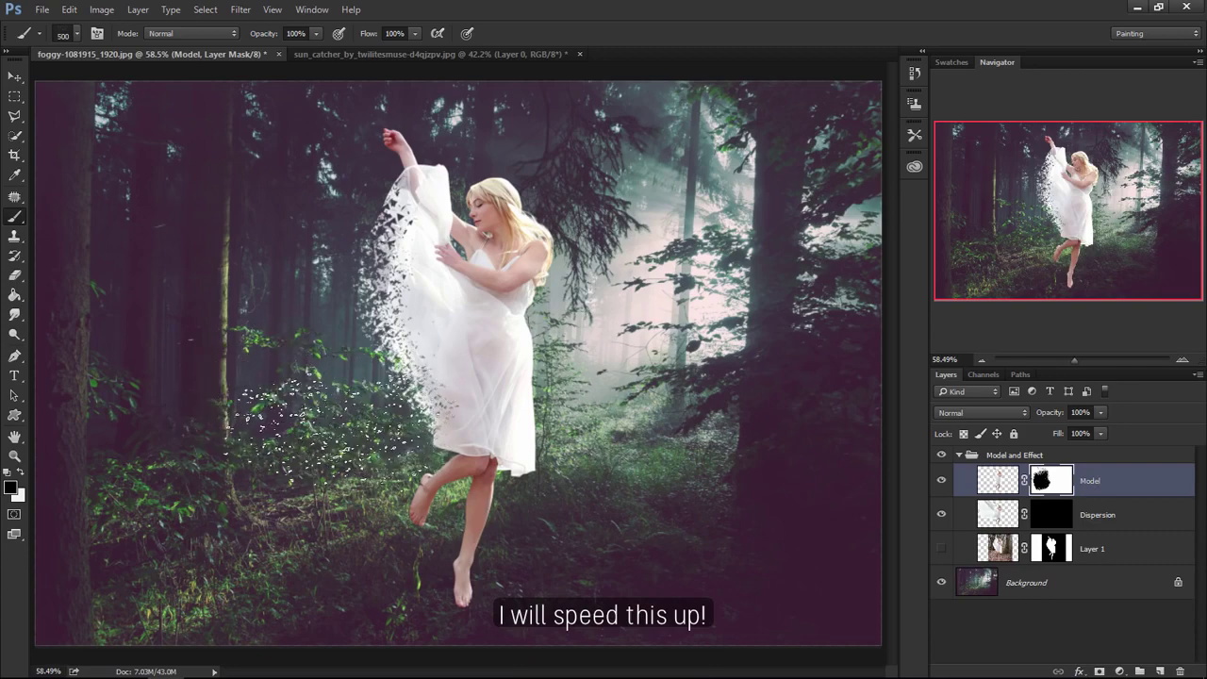
{"action": "key", "text": "bracketleft"}
{"action": "key", "text": "bracketleft"}
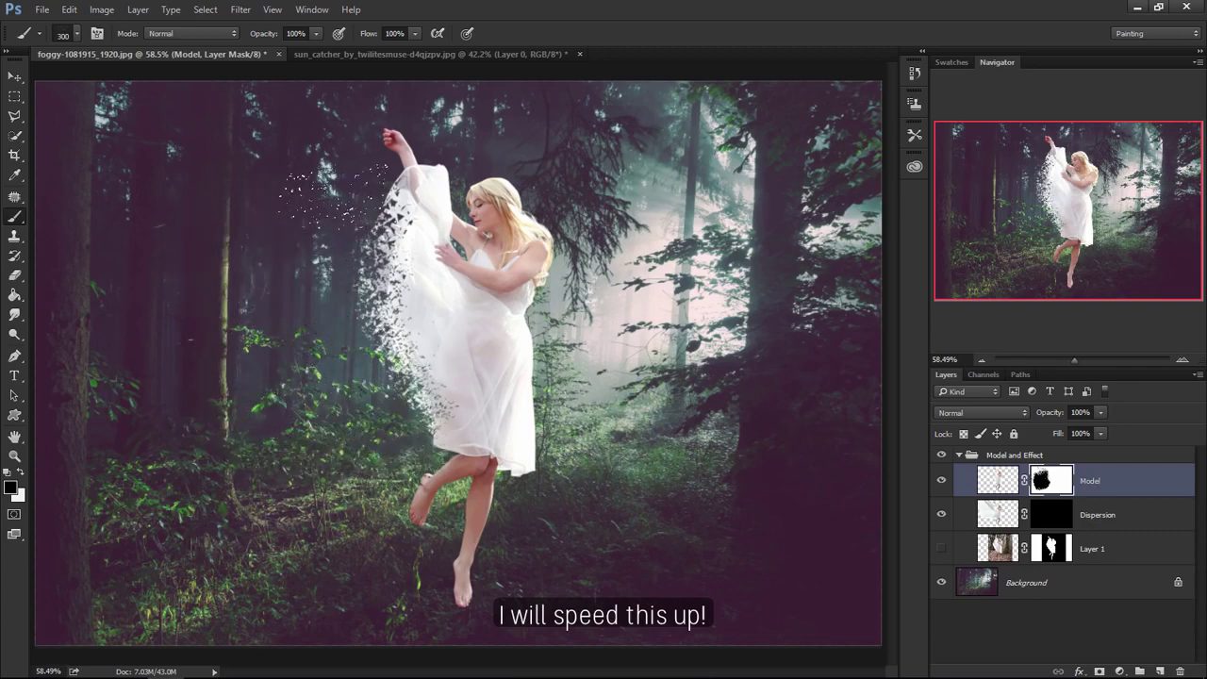
{"action": "key", "text": "bracketright"}
{"action": "key", "text": "bracketright"}
{"action": "key", "text": "bracketright"}
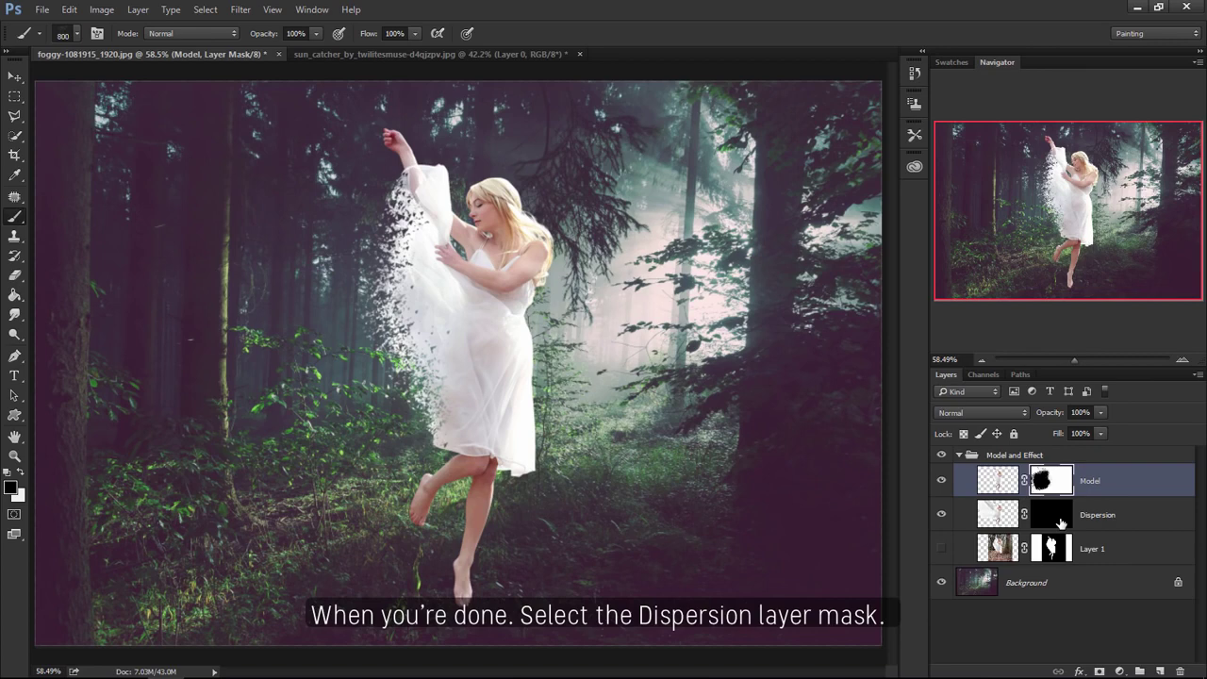
- Paint white particles left of the dancer on the Dispersion mask with a rotated brush
{"action": "left_click", "coordinate": [1058, 517]}
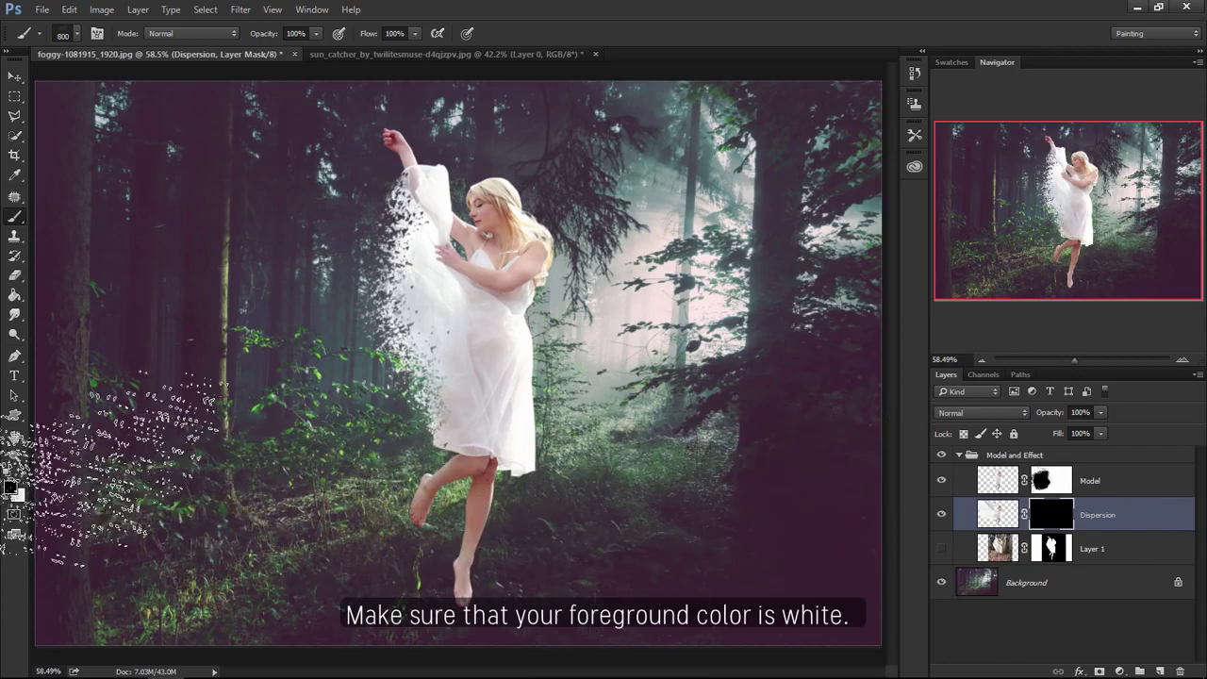
{"action": "key", "text": "x"}
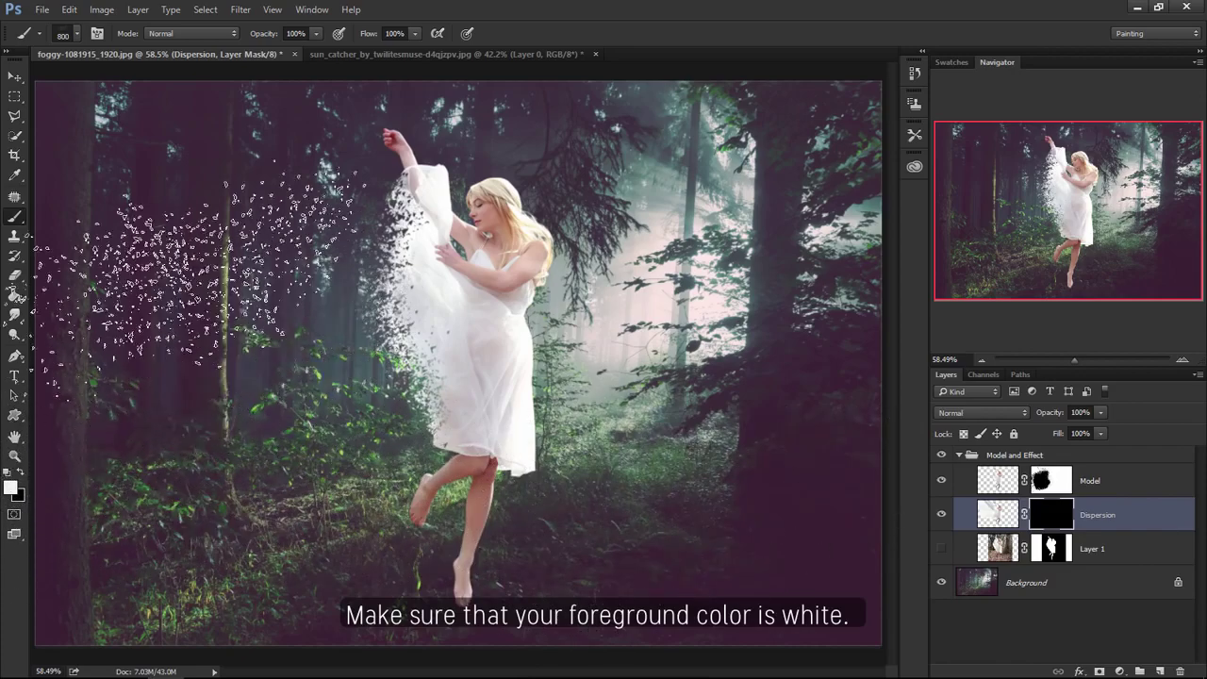
{"action": "left_click", "coordinate": [76, 35]}
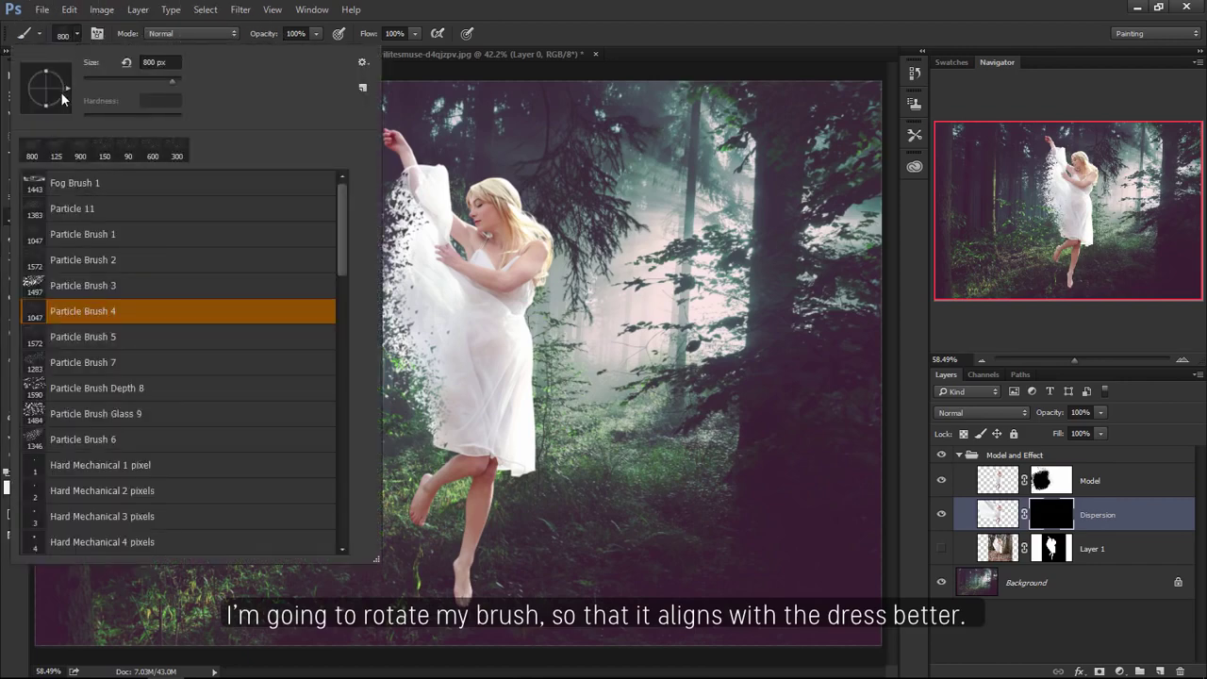
{"action": "left_click_drag", "start_coordinate": [64, 98], "coordinate": [23, 74]}
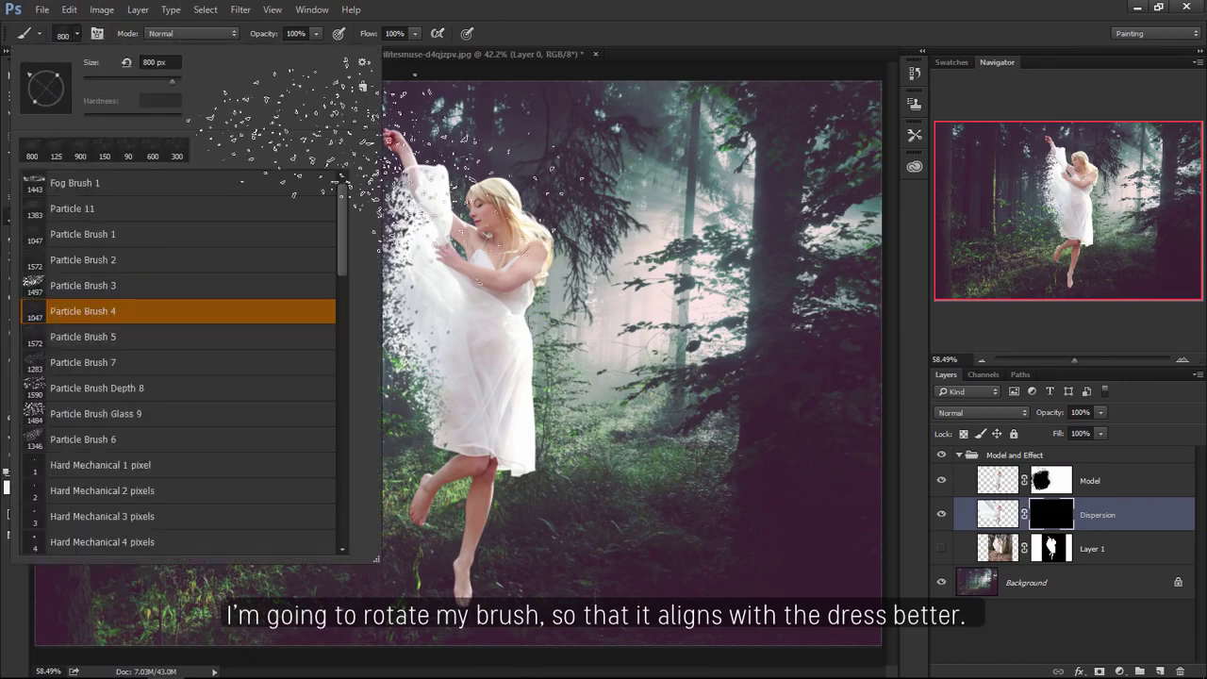
{"action": "left_click", "coordinate": [576, 30]}
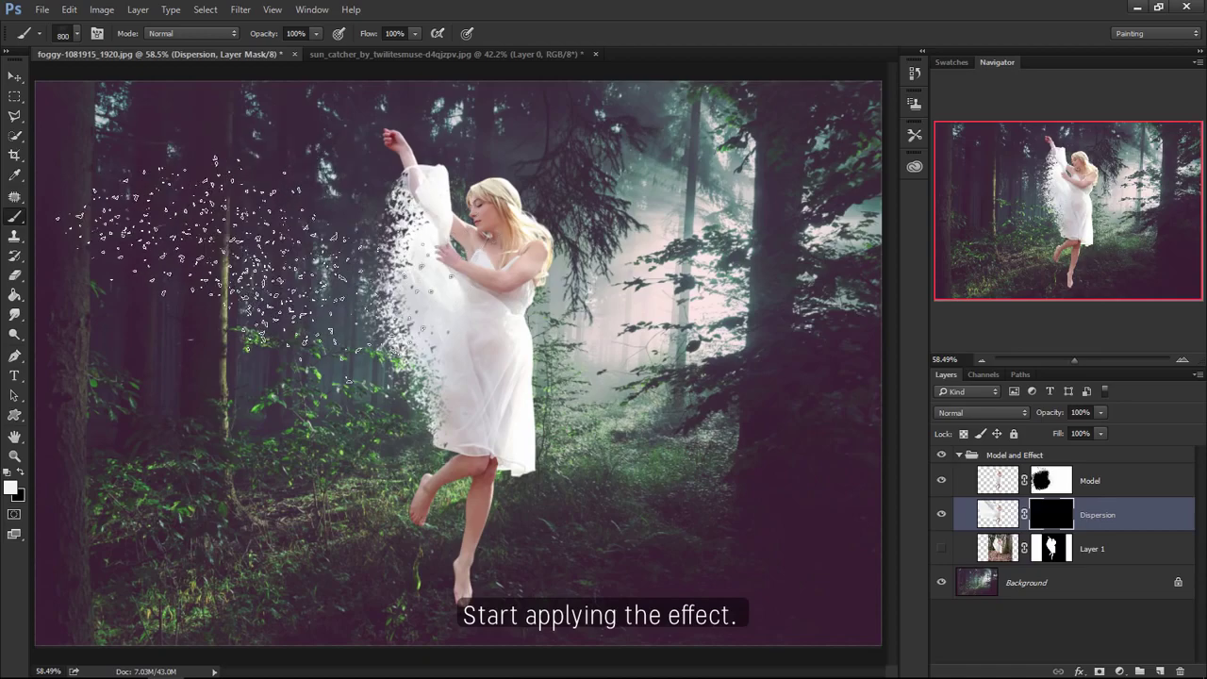
{"action": "left_click", "coordinate": [207, 254]}
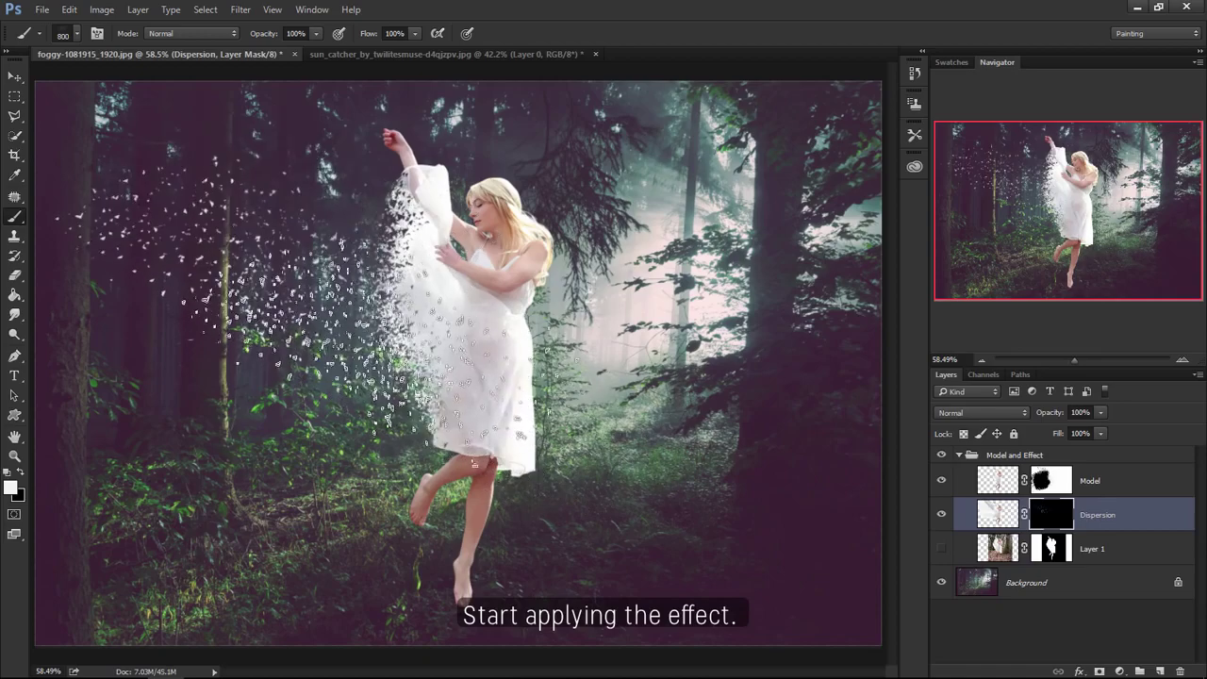
{"action": "left_click_drag", "start_coordinate": [474, 462], "coordinate": [658, 502]}
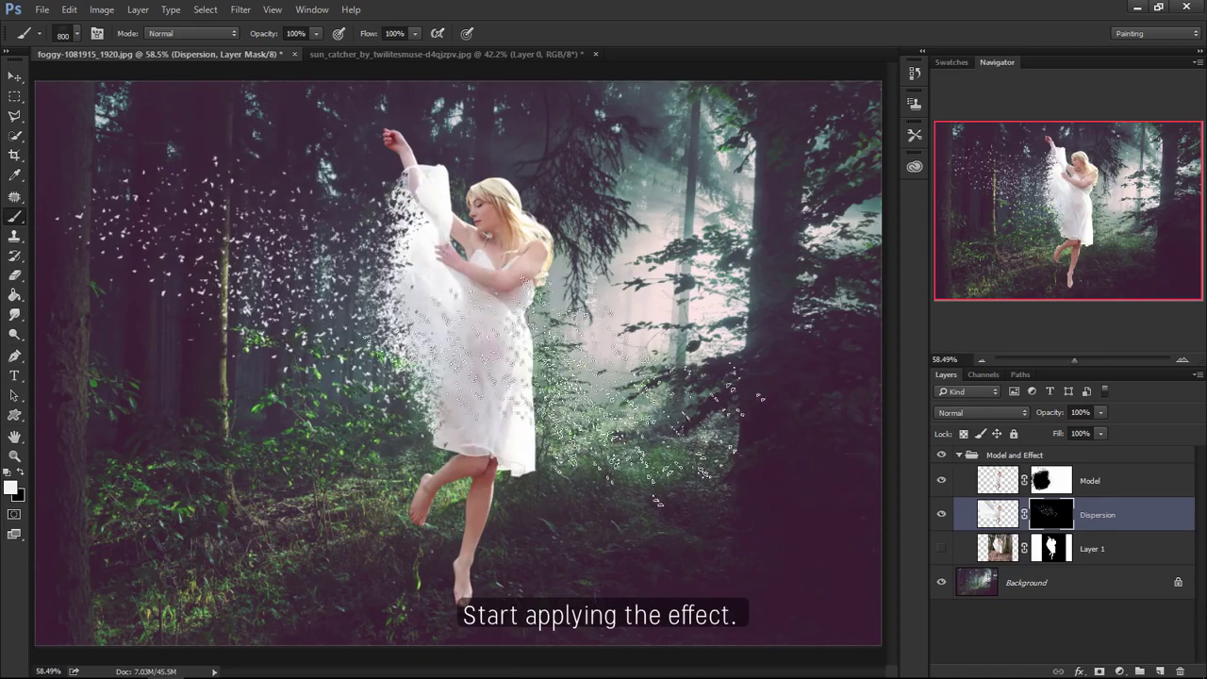
- Add smaller particles over the dress's left side and larger ones left of the dancer
{"action": "key", "text": "bracketleft"}
{"action": "key", "text": "bracketleft"}
{"action": "key", "text": "bracketleft"}
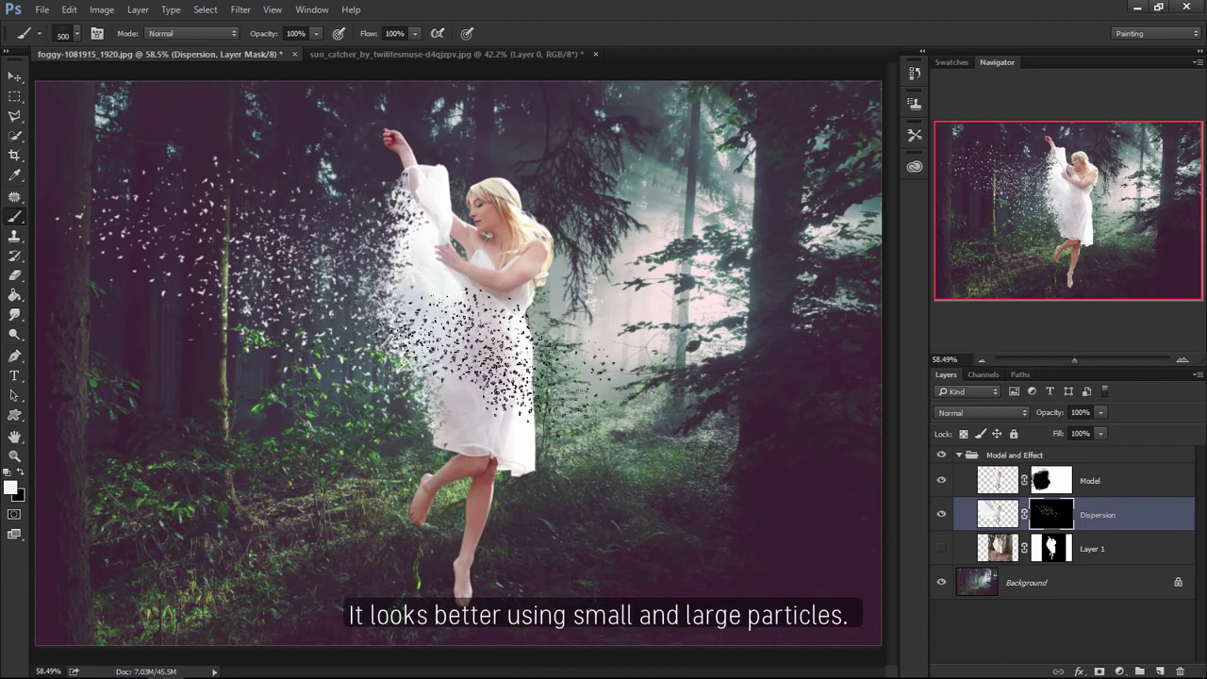
{"action": "key", "text": "bracketleft"}
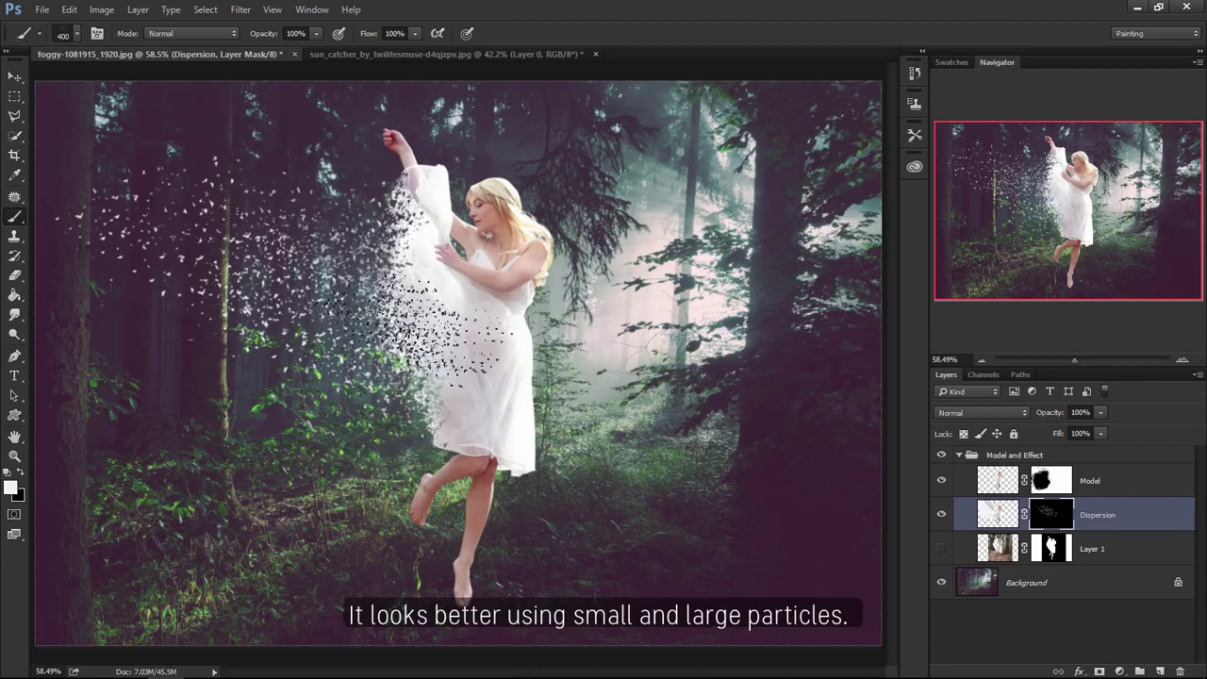
{"action": "mouse_move", "coordinate": [429, 325]}
{"action": "left_mouse_down"}
{"action": "mouse_move", "coordinate": [443, 231]}
{"action": "mouse_move", "coordinate": [415, 396]}
{"action": "left_mouse_up"}
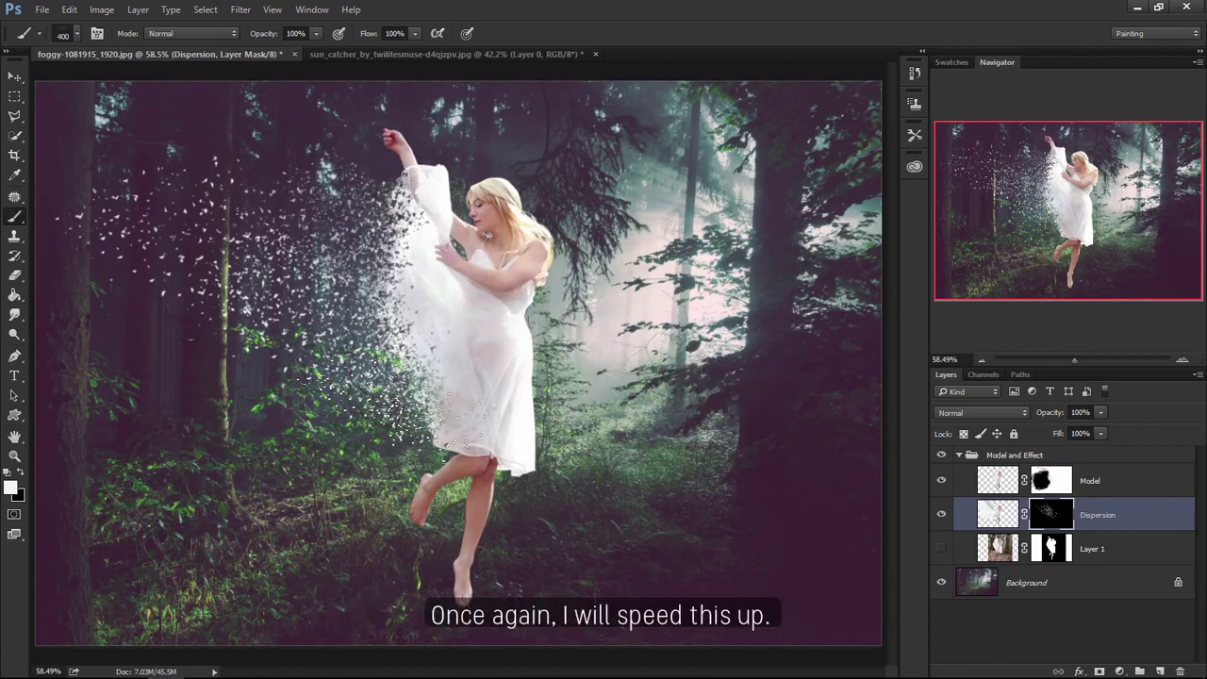
{"action": "left_click", "coordinate": [66, 33]}
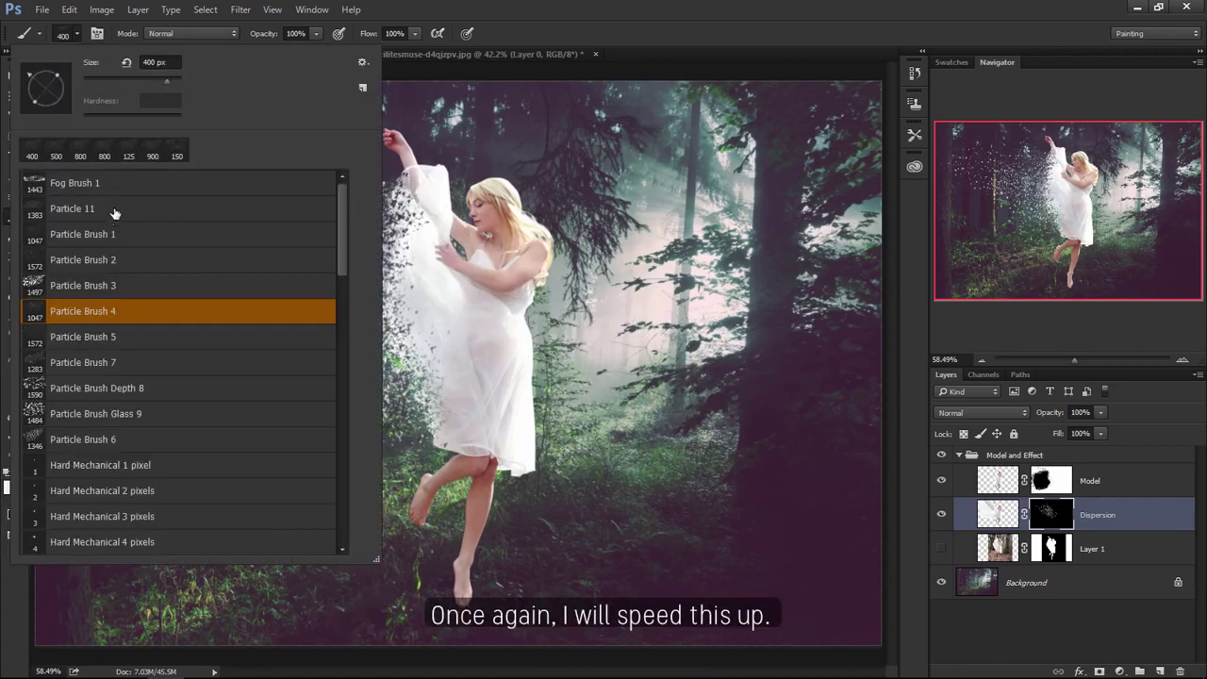
{"action": "double_click", "coordinate": [83, 234]}
{"action": "left_click", "coordinate": [264, 264]}
{"action": "left_click", "coordinate": [141, 255]}
{"action": "left_click", "coordinate": [264, 273]}
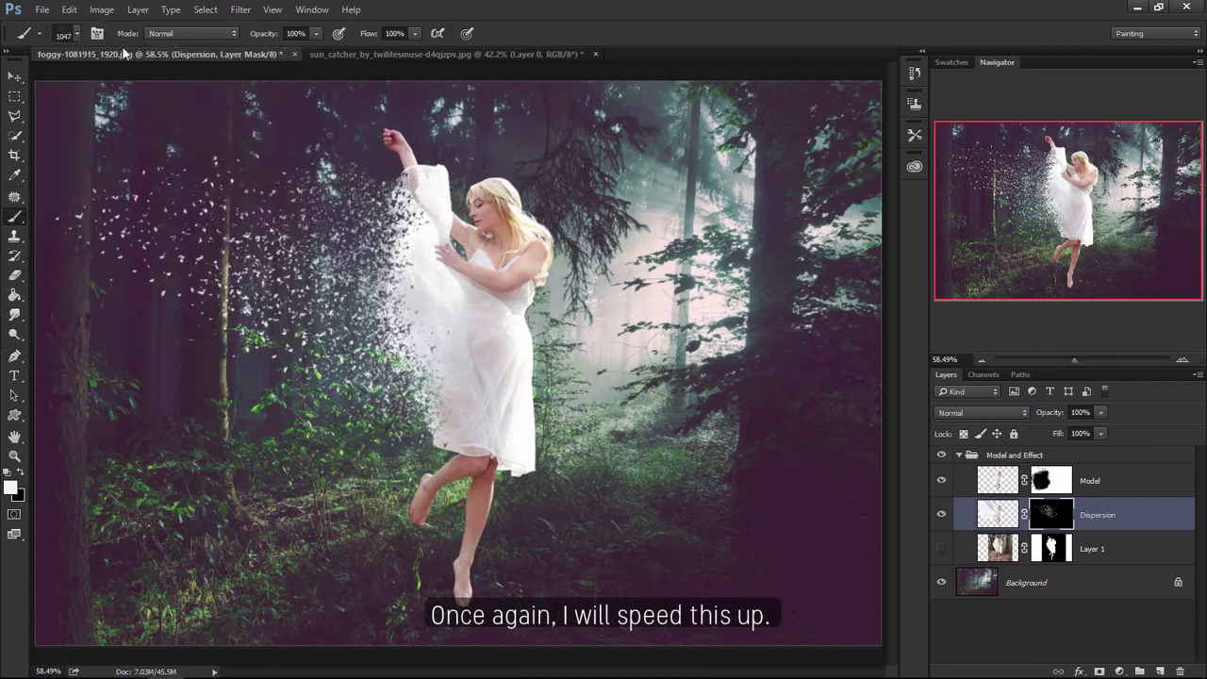
{"action": "left_click", "coordinate": [66, 33]}
{"action": "double_click", "coordinate": [75, 194]}
- Create 'Shadows and Highlights' above Model: clipped, Soft Light, filled with 50% gray
{"action": "key", "text": "z"}
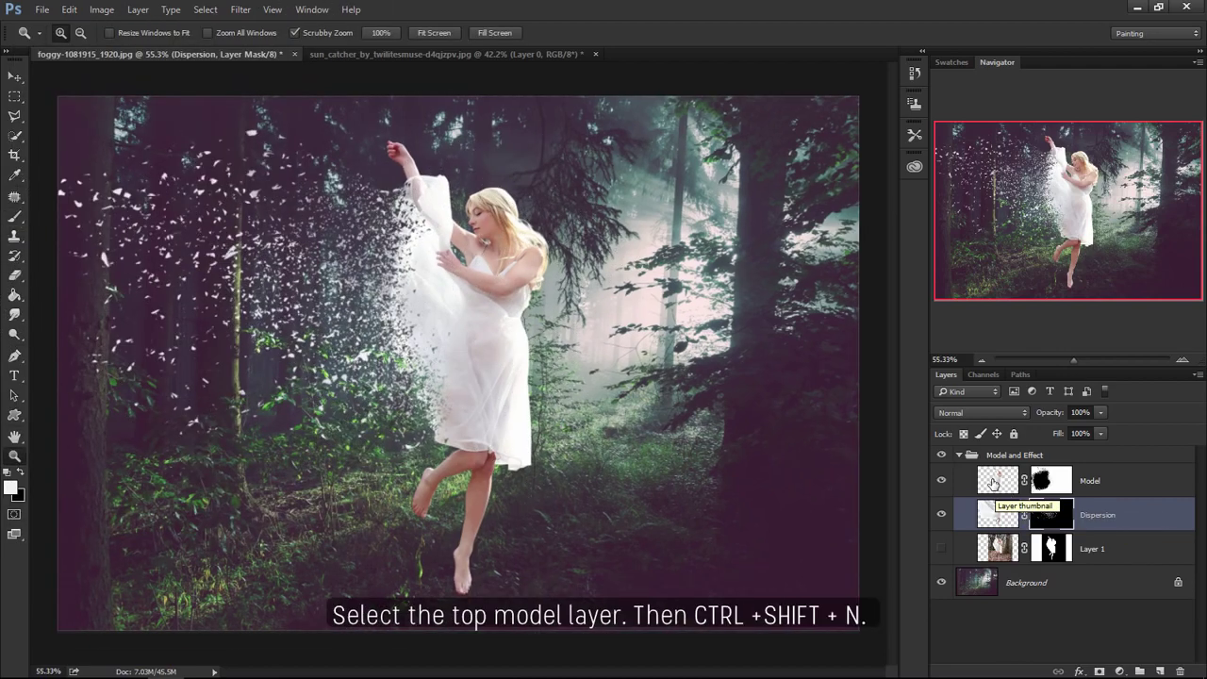
{"action": "left_click", "coordinate": [992, 483]}
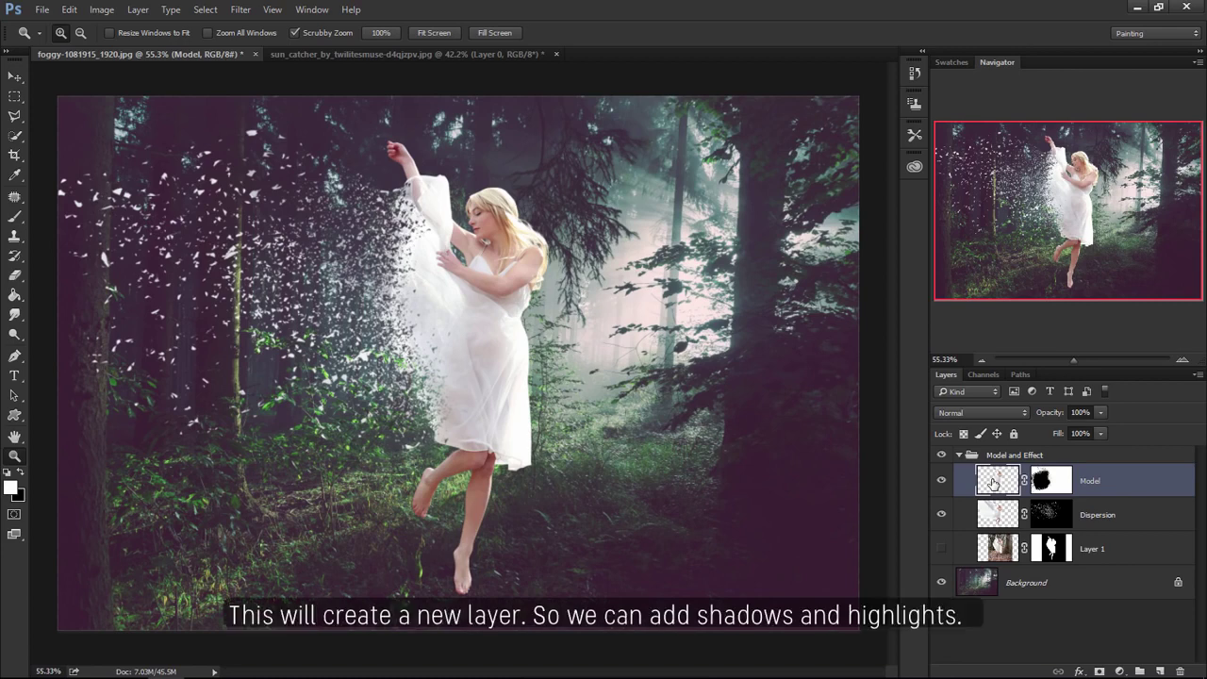
{"action": "key", "text": "ctrl+shift+n"}
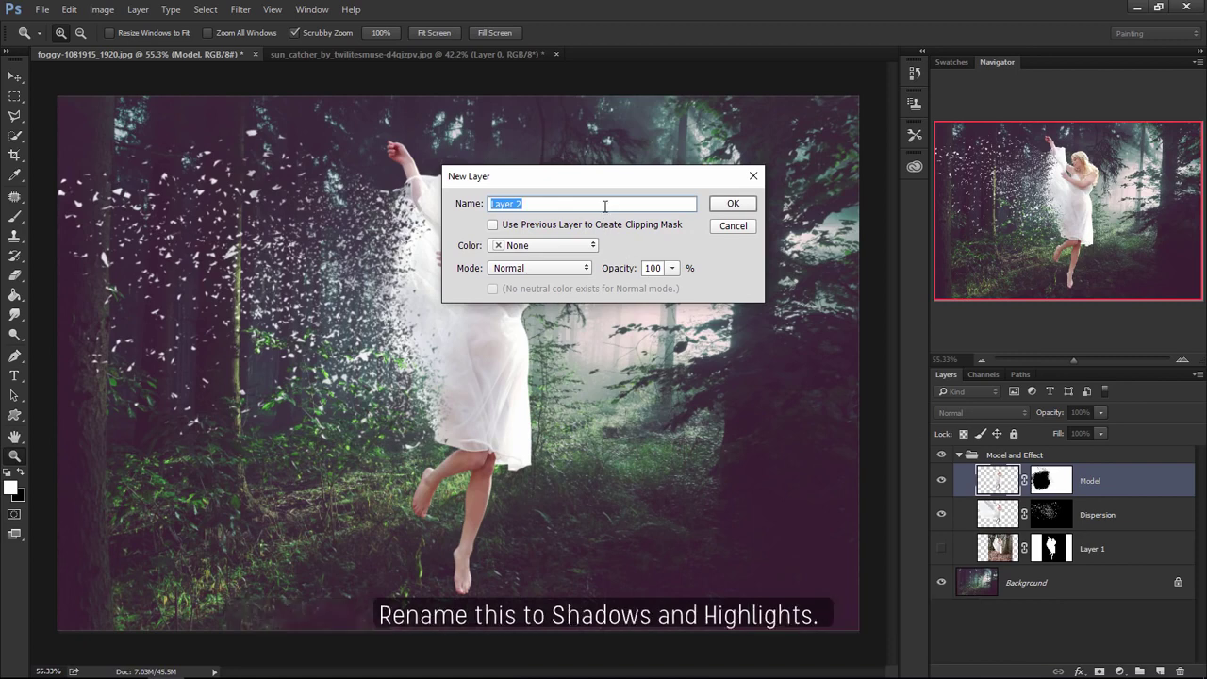
{"action": "type", "text": "Shadows and Highlights"}
{"action": "left_click", "coordinate": [493, 225]}
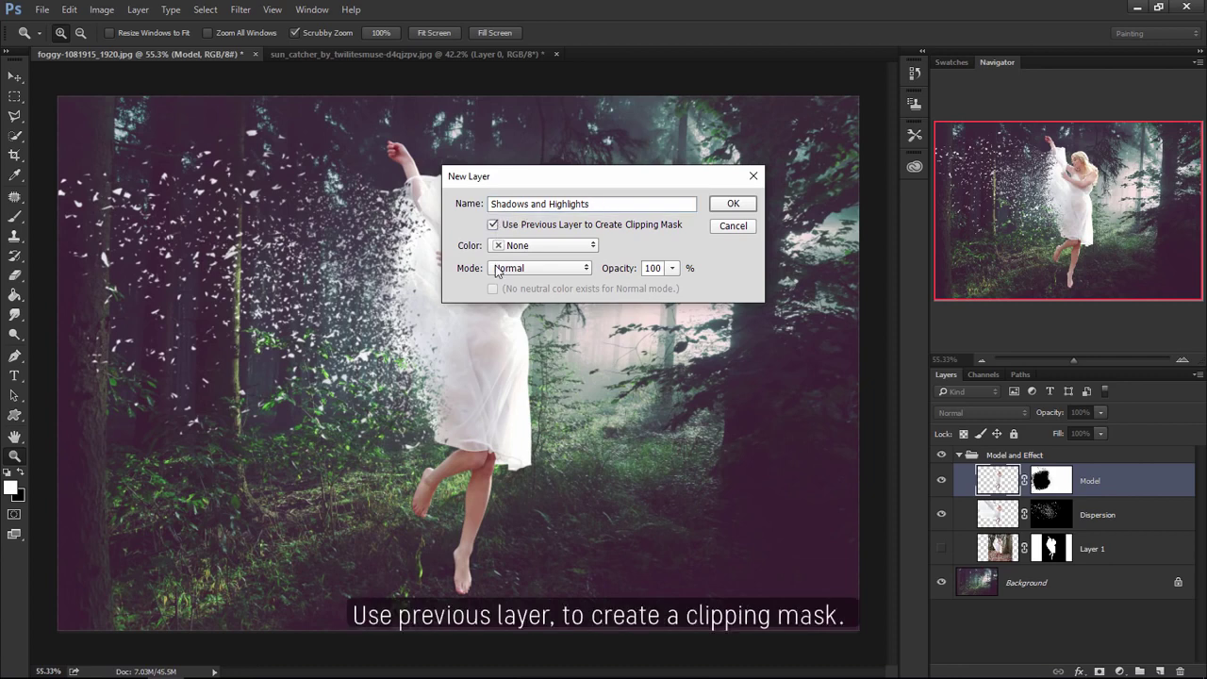
{"action": "left_click", "coordinate": [497, 269]}
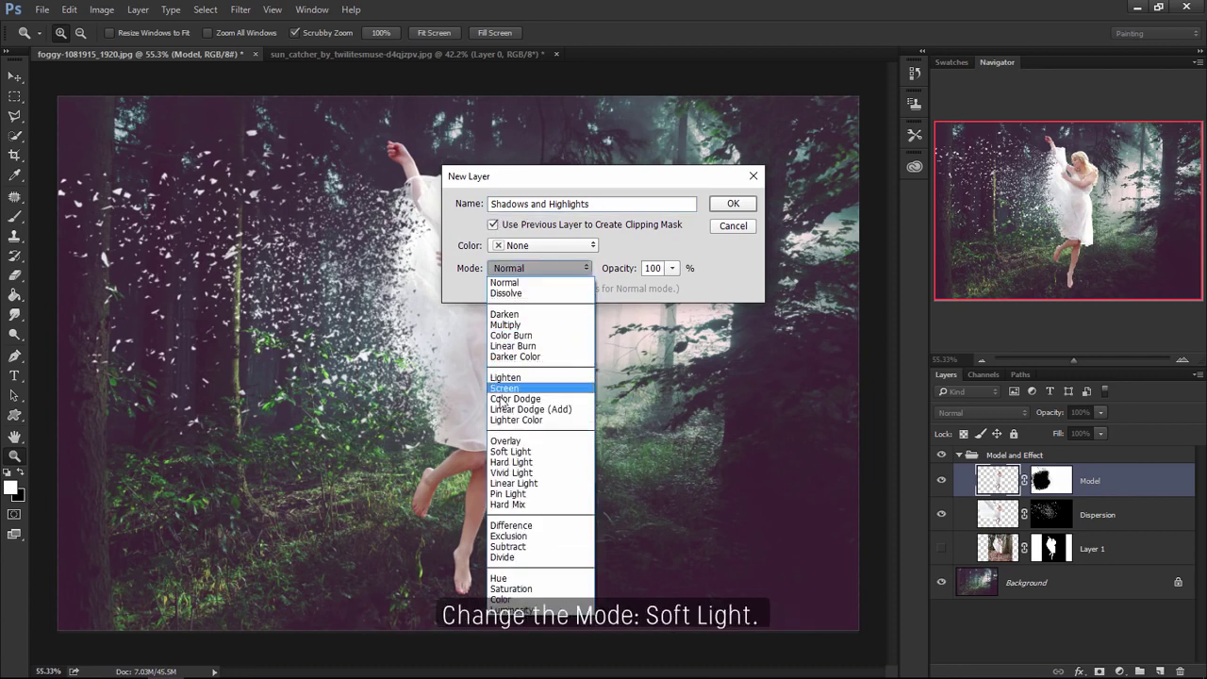
{"action": "left_click", "coordinate": [569, 460]}
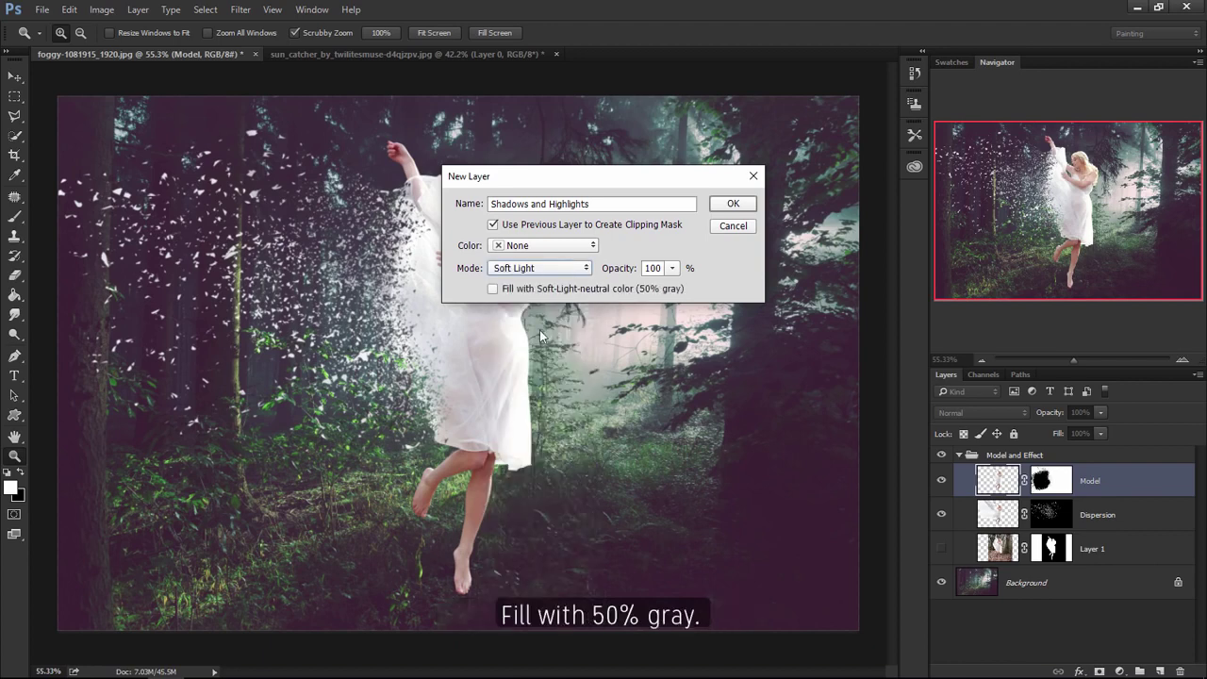
{"action": "left_click", "coordinate": [492, 289]}
{"action": "left_click", "coordinate": [754, 204]}
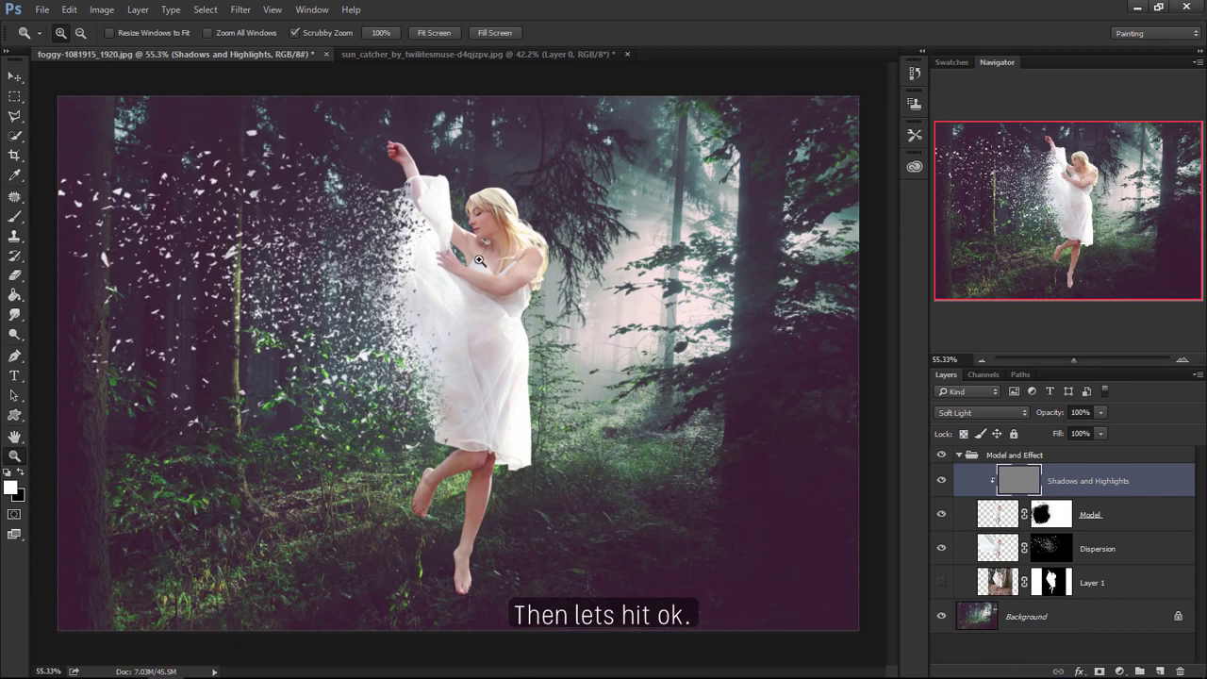
- Burn shadows on the dancer's chest and neck with a slightly smaller Burn brush
{"action": "left_click", "coordinate": [15, 335]}
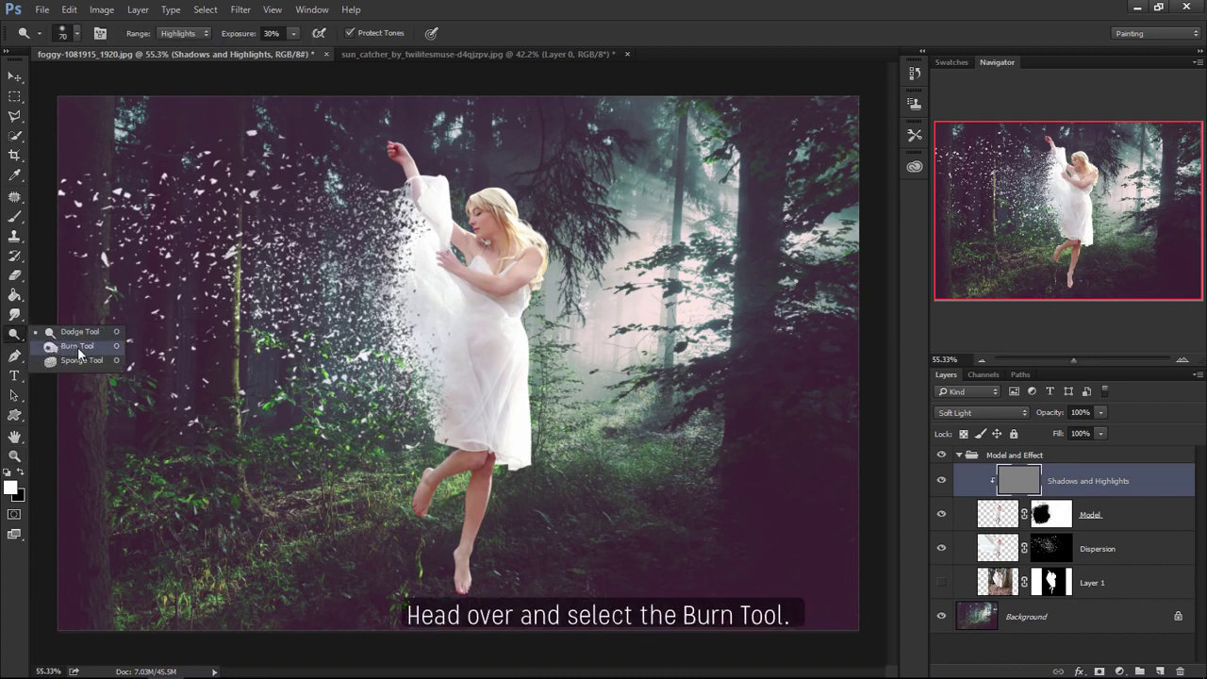
{"action": "left_click", "coordinate": [77, 347]}
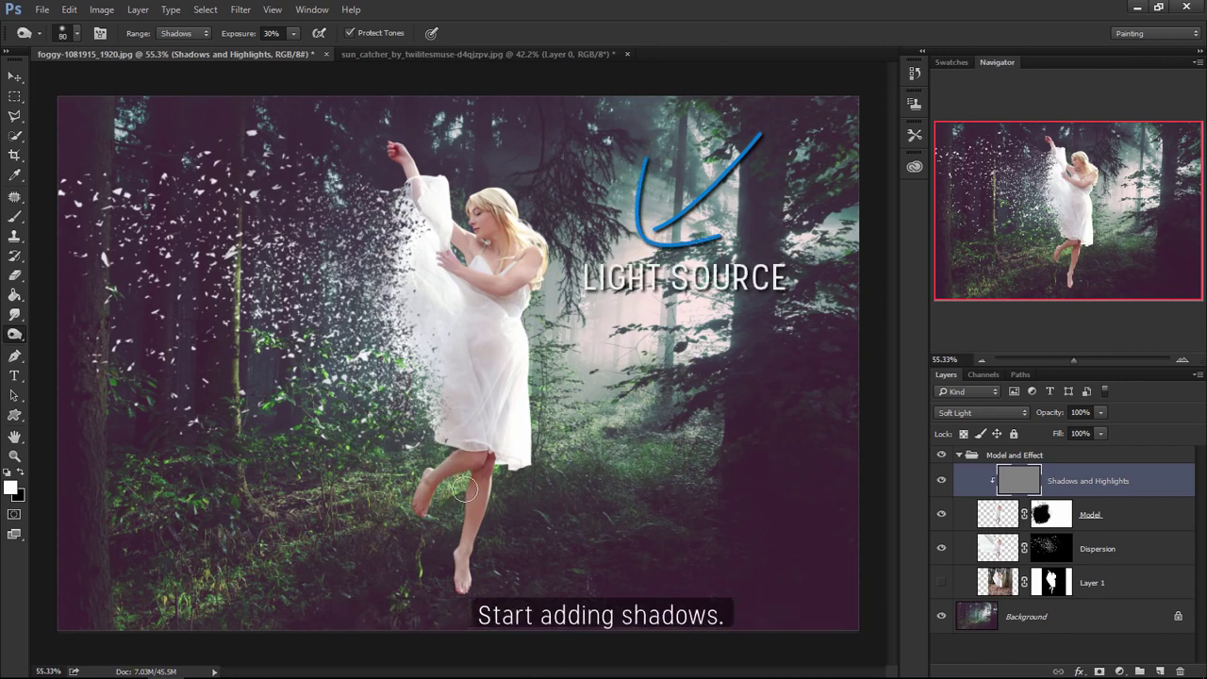
{"action": "key", "text": "bracketleft"}
{"action": "left_click", "coordinate": [448, 322]}
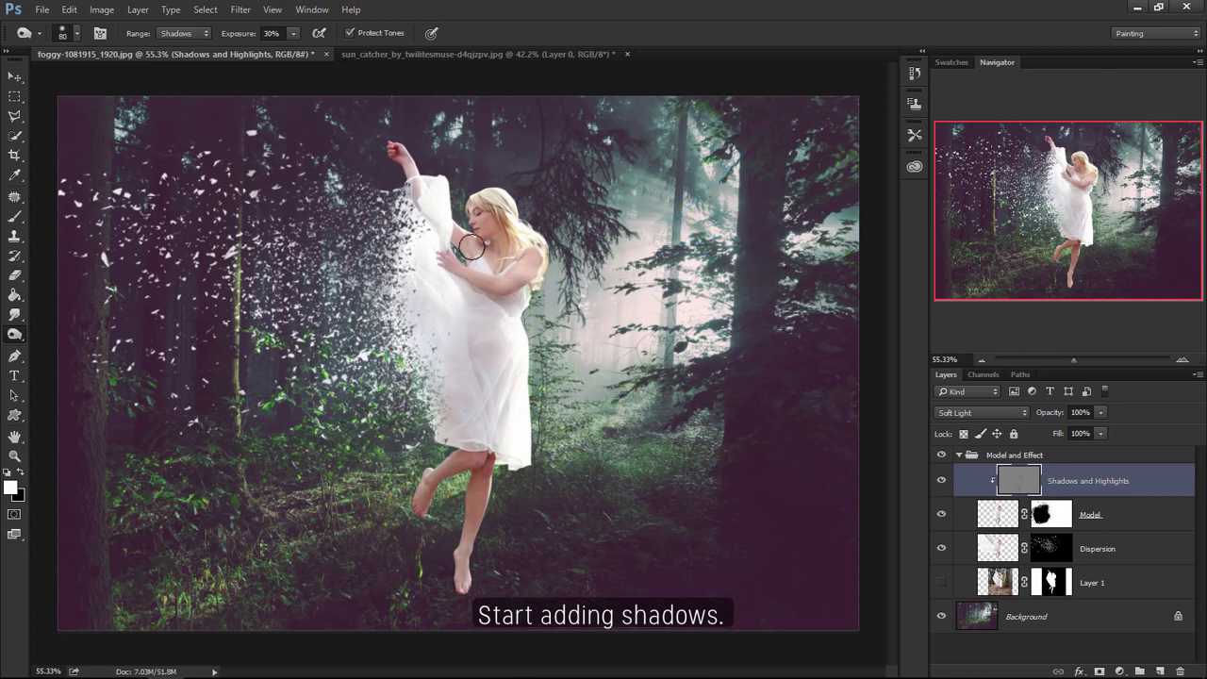
{"action": "left_click_drag", "start_coordinate": [479, 236], "coordinate": [505, 258]}
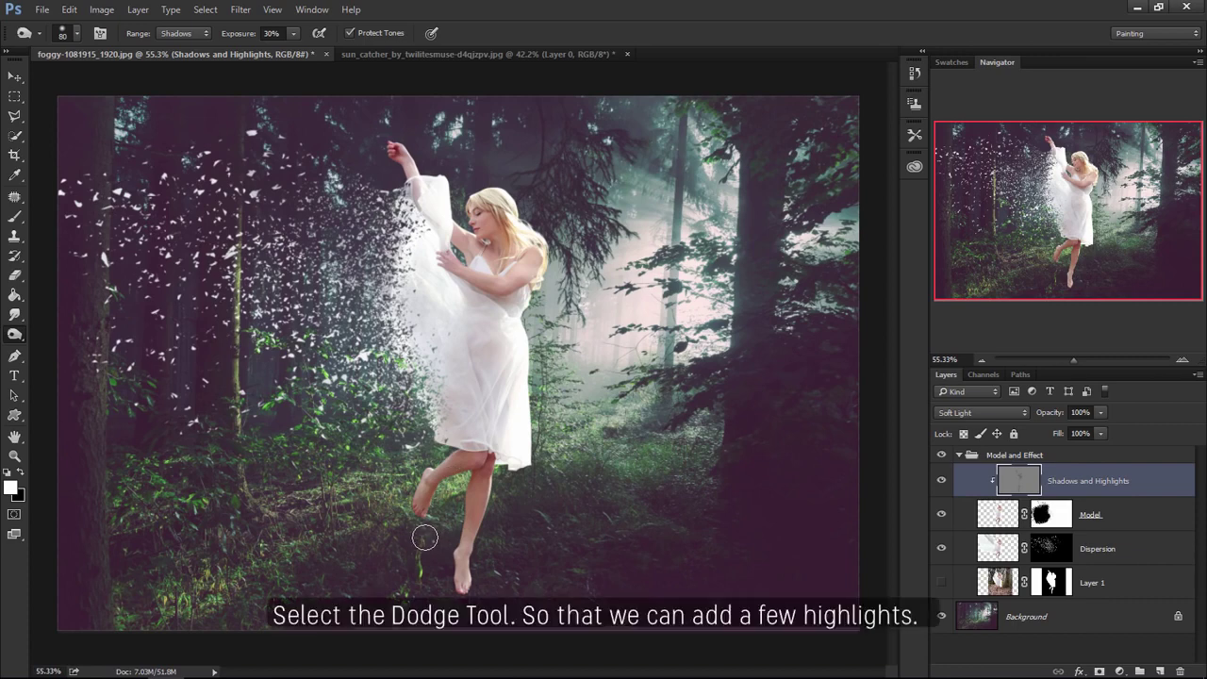
{"action": "right_click", "coordinate": [10, 337]}
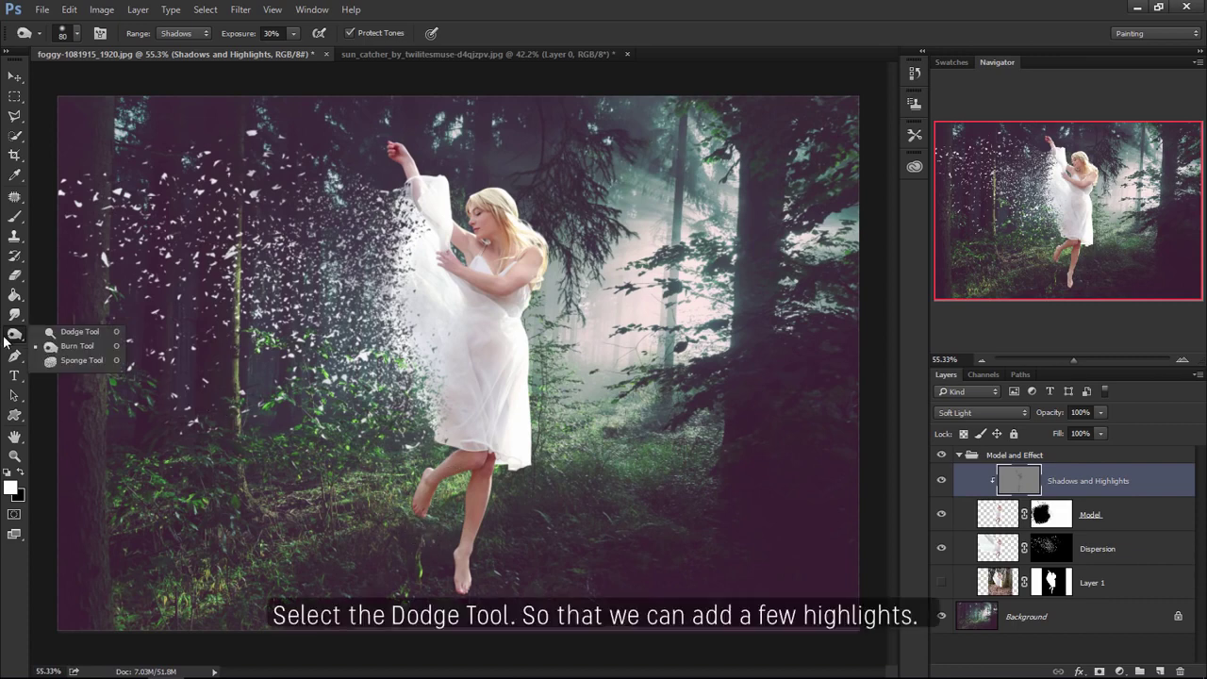
- Dodge highlights along the dancer's legs, arm, hair and dress hem
{"action": "left_click", "coordinate": [85, 335]}
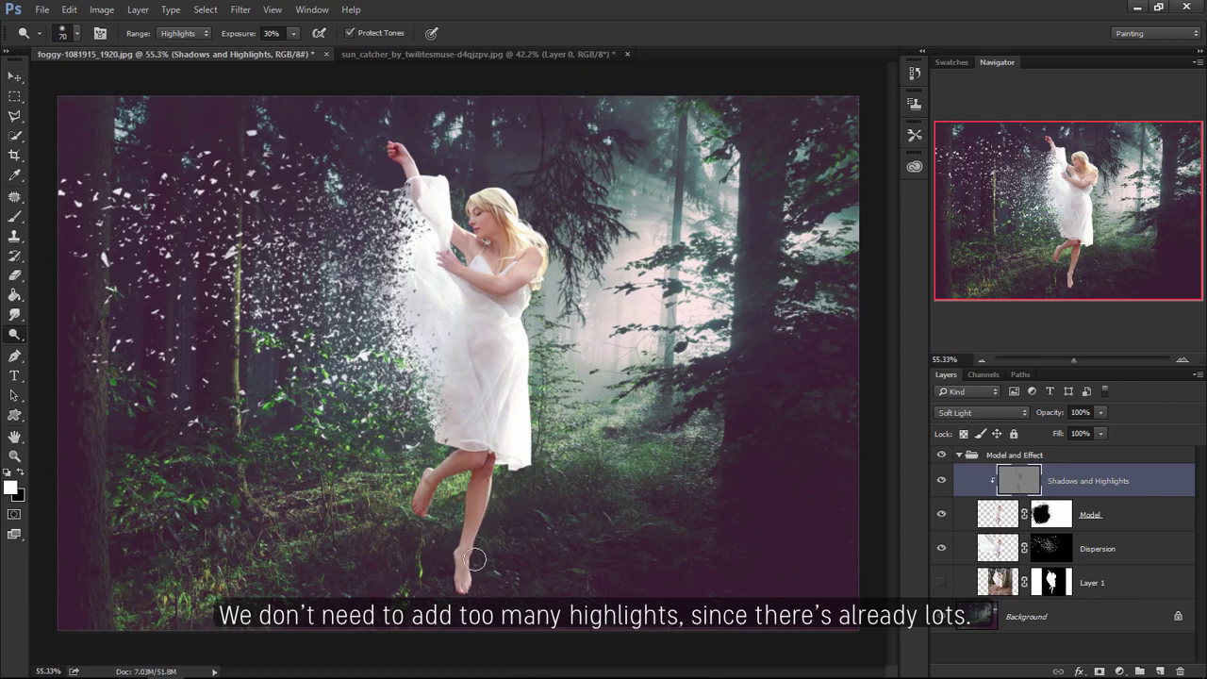
{"action": "left_click_drag", "start_coordinate": [474, 560], "coordinate": [402, 526]}
{"action": "mouse_move", "coordinate": [534, 280]}
{"action": "left_mouse_down"}
{"action": "mouse_move", "coordinate": [519, 233]}
{"action": "mouse_move", "coordinate": [483, 280]}
{"action": "mouse_move", "coordinate": [407, 271]}
{"action": "mouse_move", "coordinate": [520, 308]}
{"action": "mouse_move", "coordinate": [549, 349]}
{"action": "left_mouse_up"}
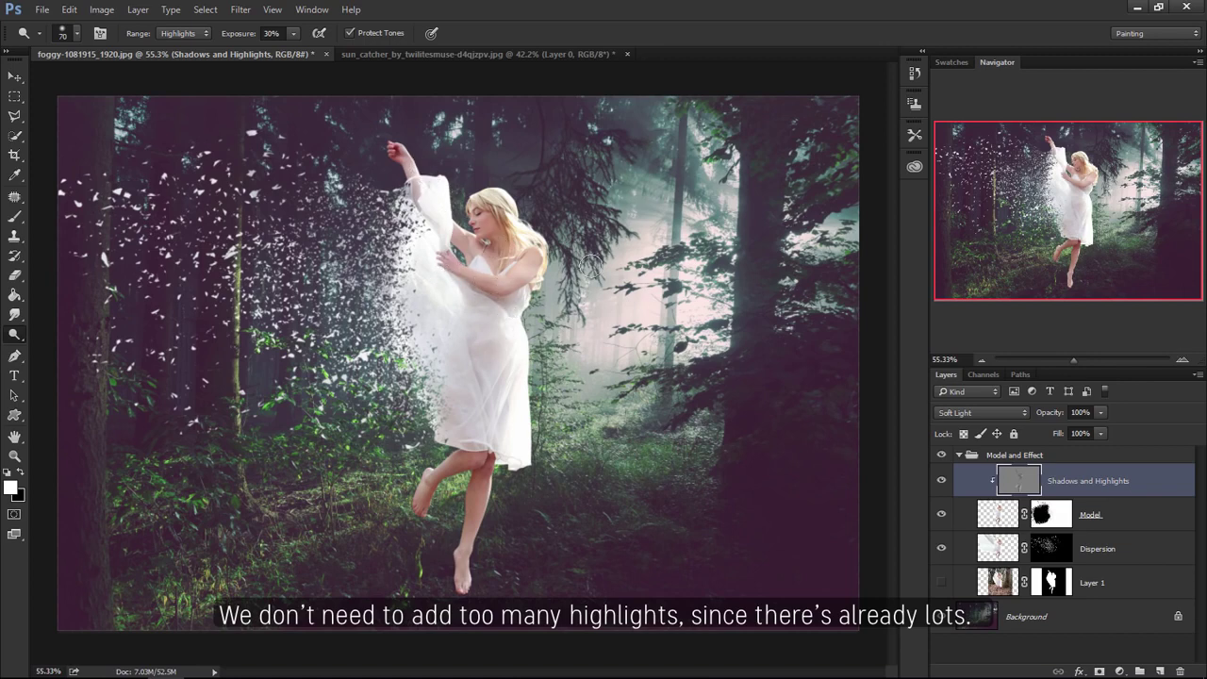
{"action": "left_click_drag", "start_coordinate": [498, 469], "coordinate": [646, 472]}
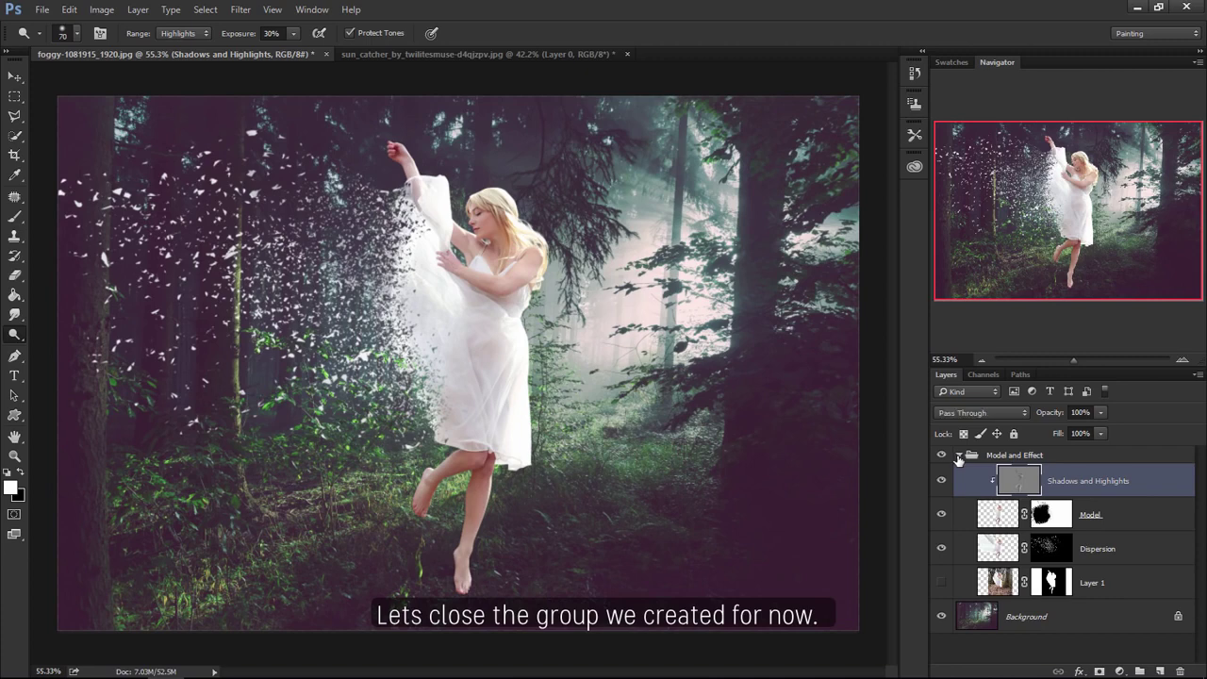
- Clip a Hue/Saturation layer to the Model and Effect group at Saturation -10, Lightness -10
{"action": "left_click", "coordinate": [958, 456]}
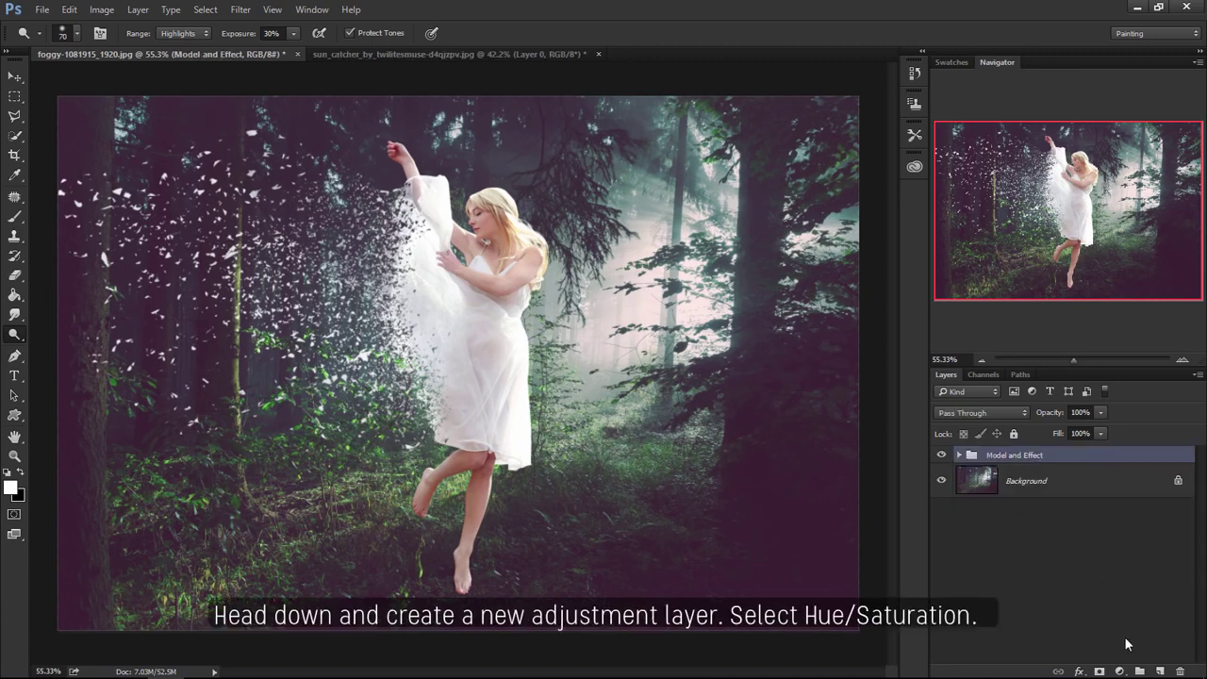
{"action": "left_click", "coordinate": [1120, 670]}
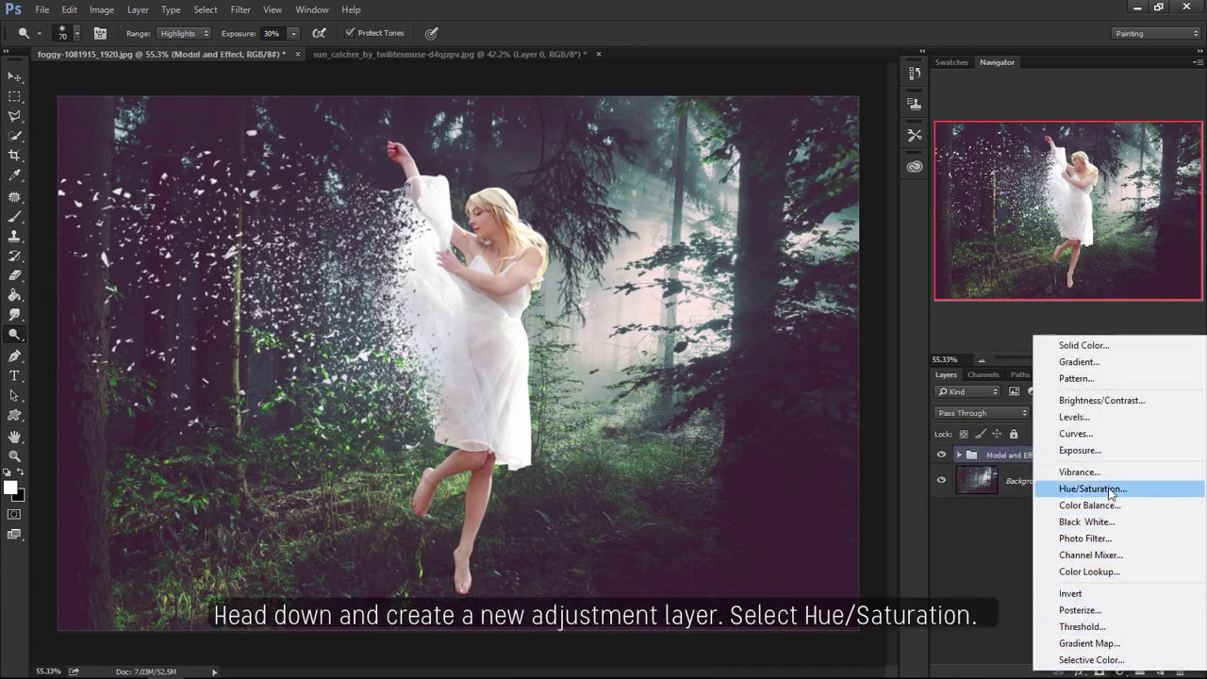
{"action": "left_click", "coordinate": [1152, 489]}
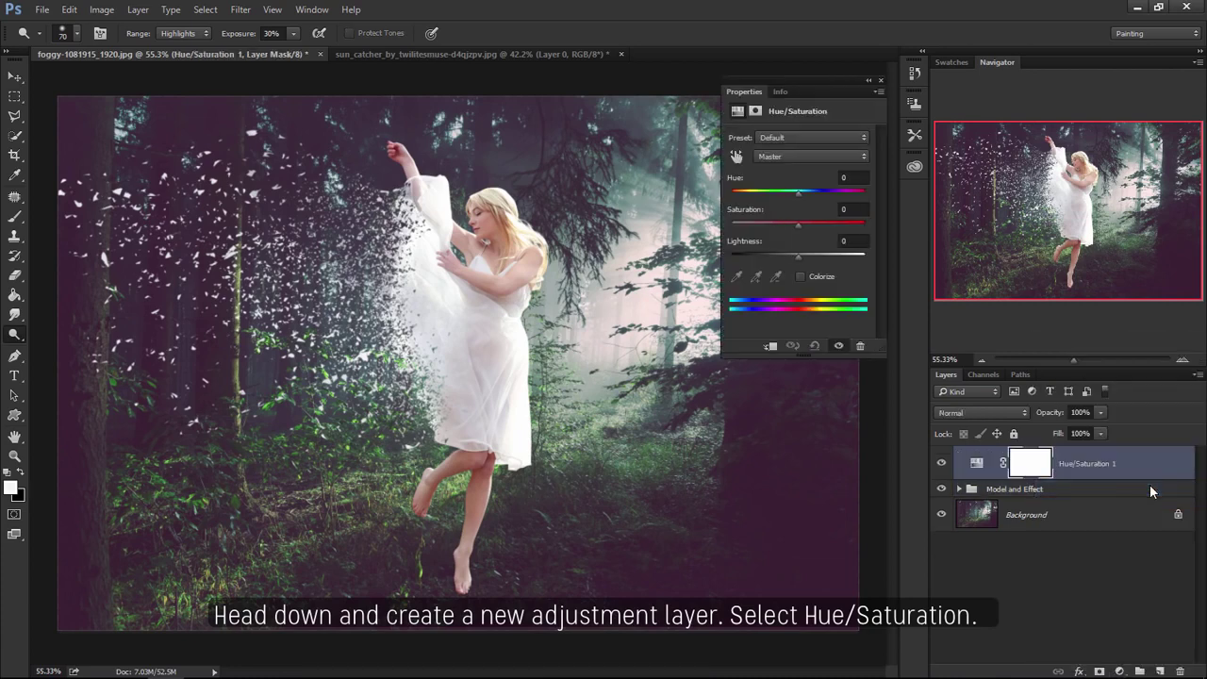
{"action": "left_click", "coordinate": [772, 347]}
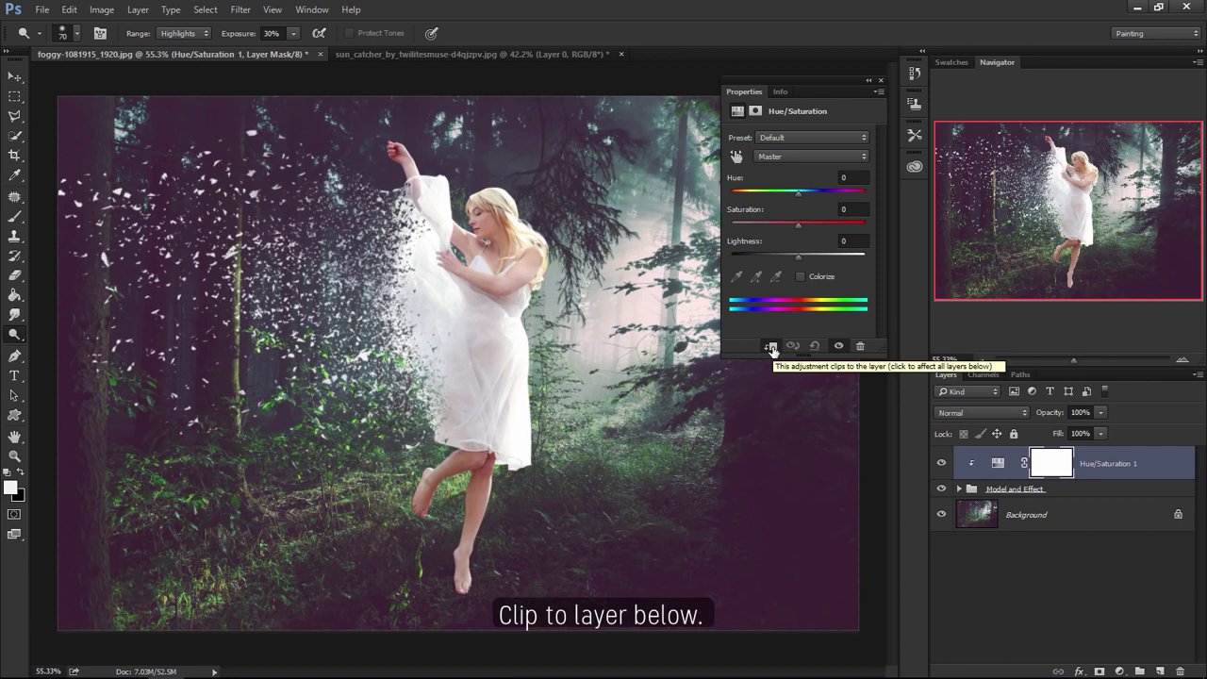
{"action": "mouse_move", "coordinate": [797, 228]}
{"action": "left_mouse_down"}
{"action": "mouse_move", "coordinate": [777, 227]}
{"action": "mouse_move", "coordinate": [791, 251]}
{"action": "left_mouse_up"}
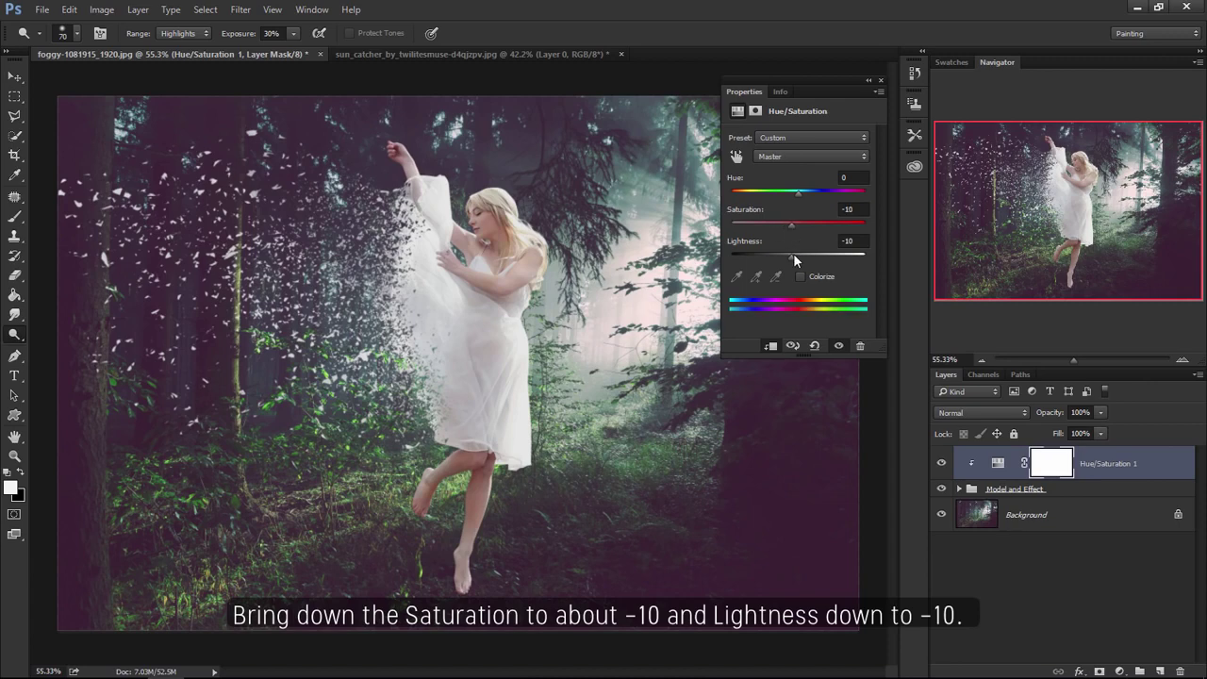
{"action": "left_click", "coordinate": [881, 82]}
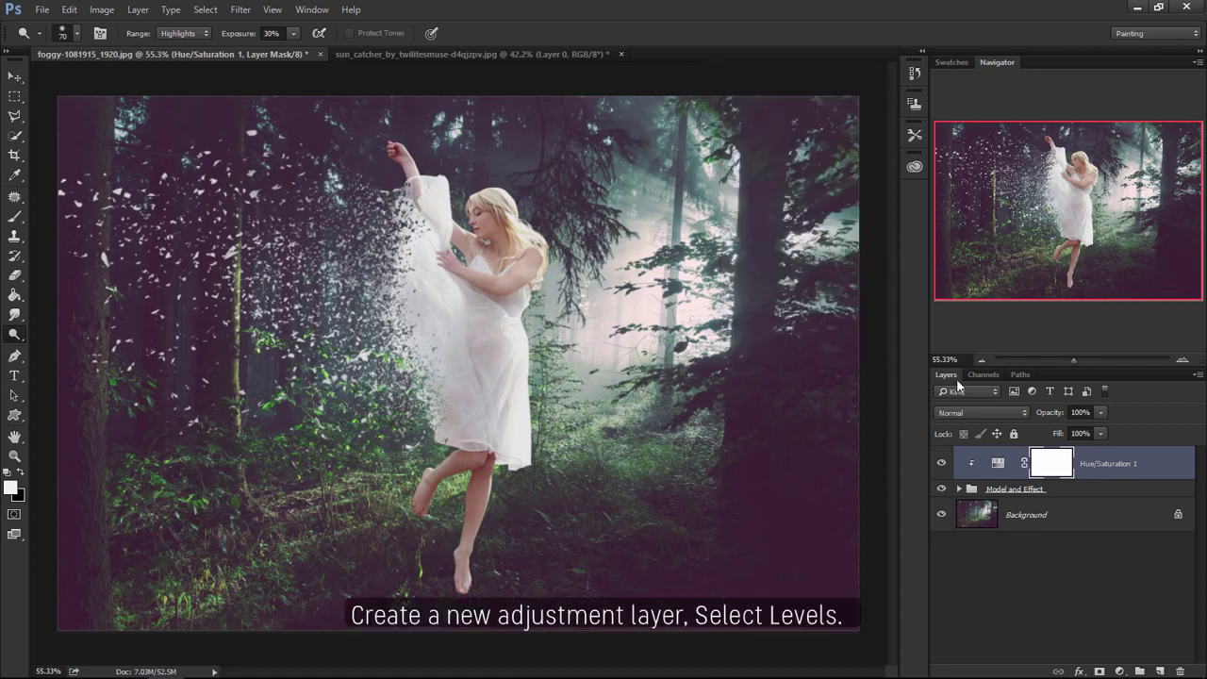
- Add a Levels layer with RGB inputs 10 and 240 and Red shadow input 15
{"action": "left_click", "coordinate": [1119, 672]}
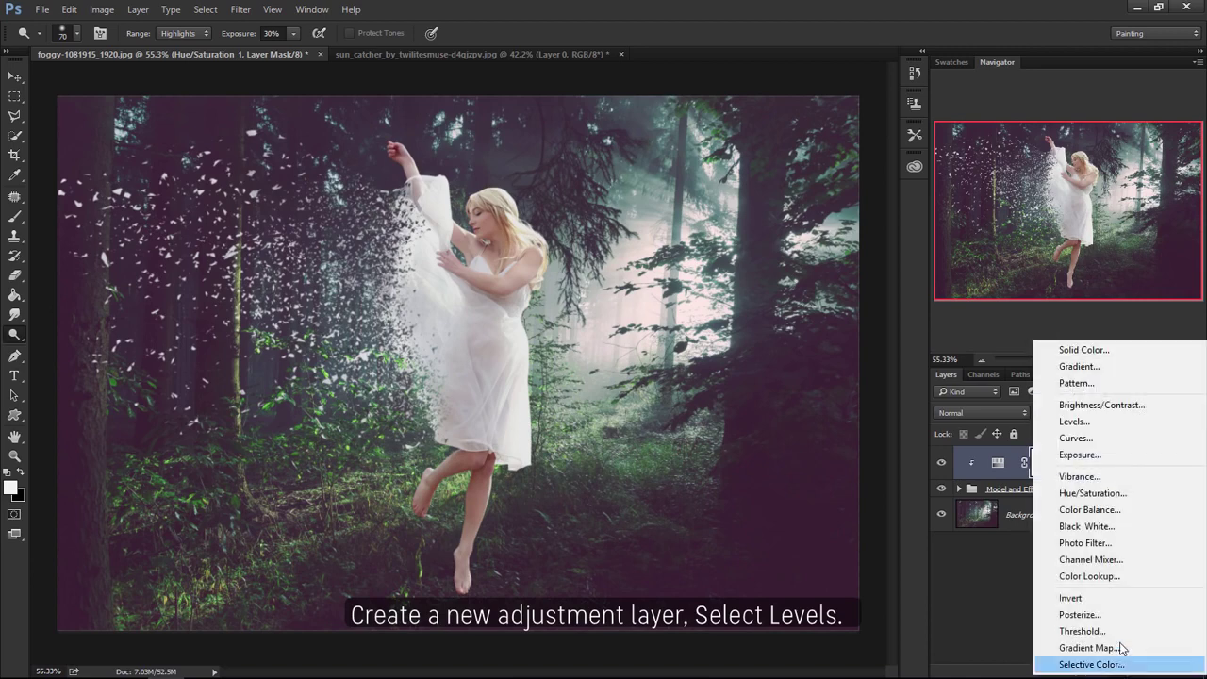
{"action": "left_click", "coordinate": [1046, 423]}
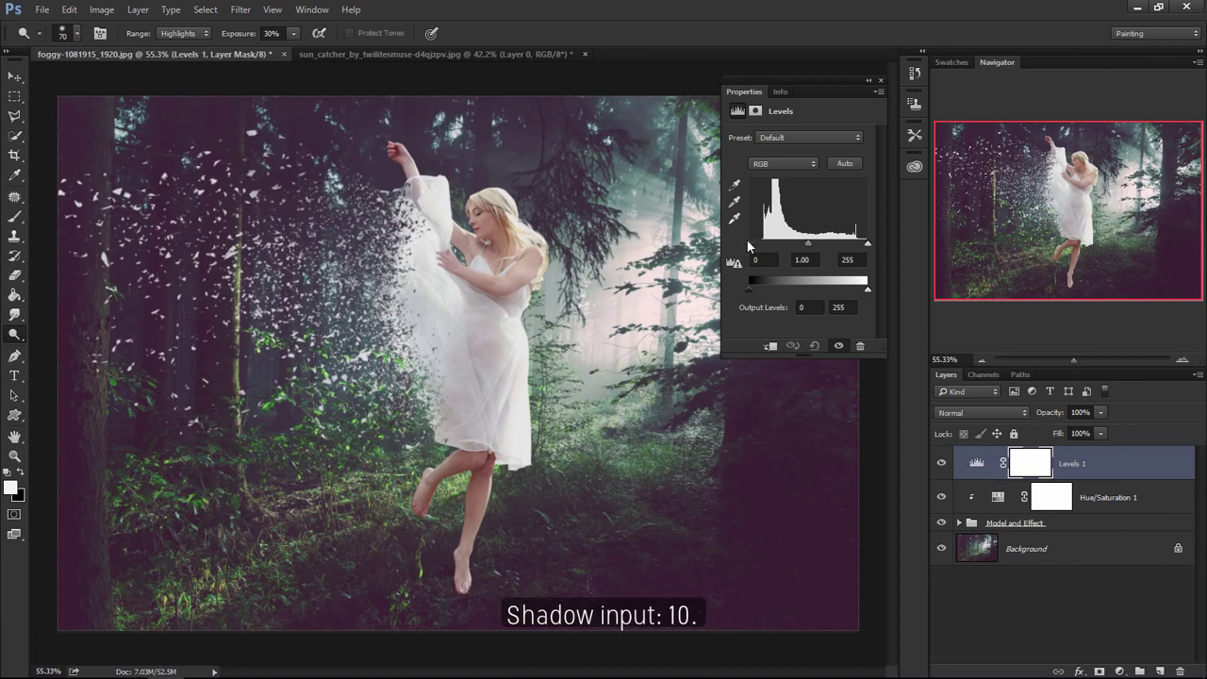
{"action": "left_click_drag", "start_coordinate": [748, 241], "coordinate": [752, 242]}
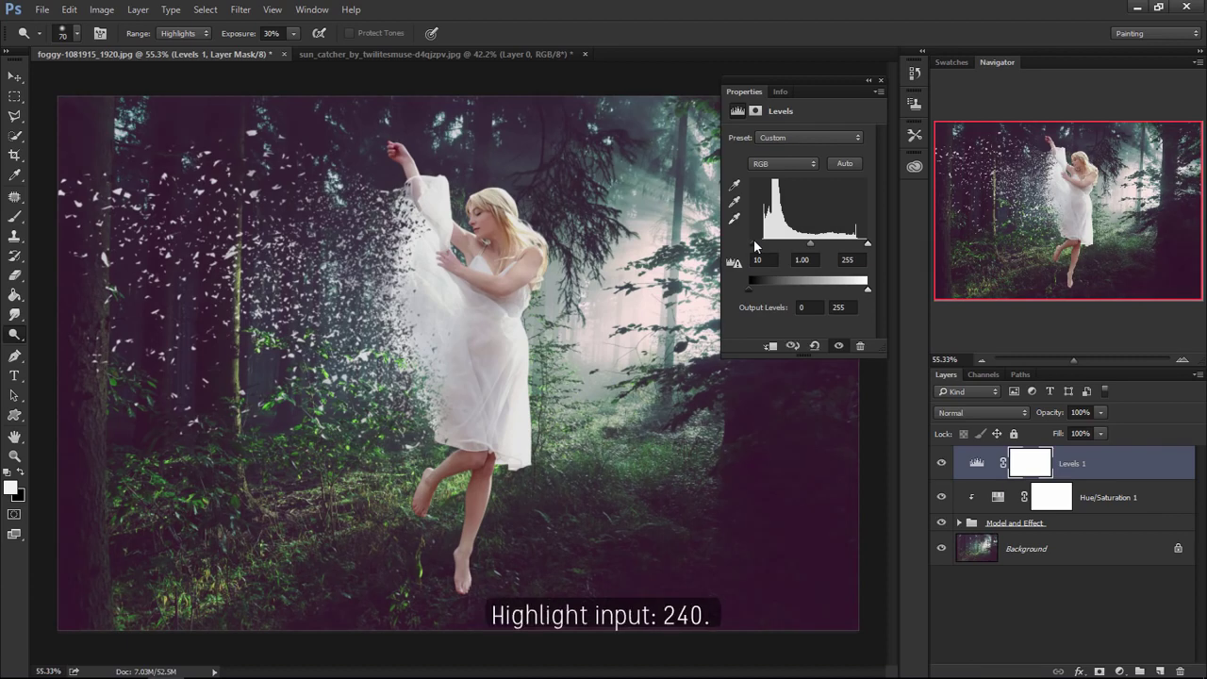
{"action": "left_click_drag", "start_coordinate": [868, 248], "coordinate": [861, 247]}
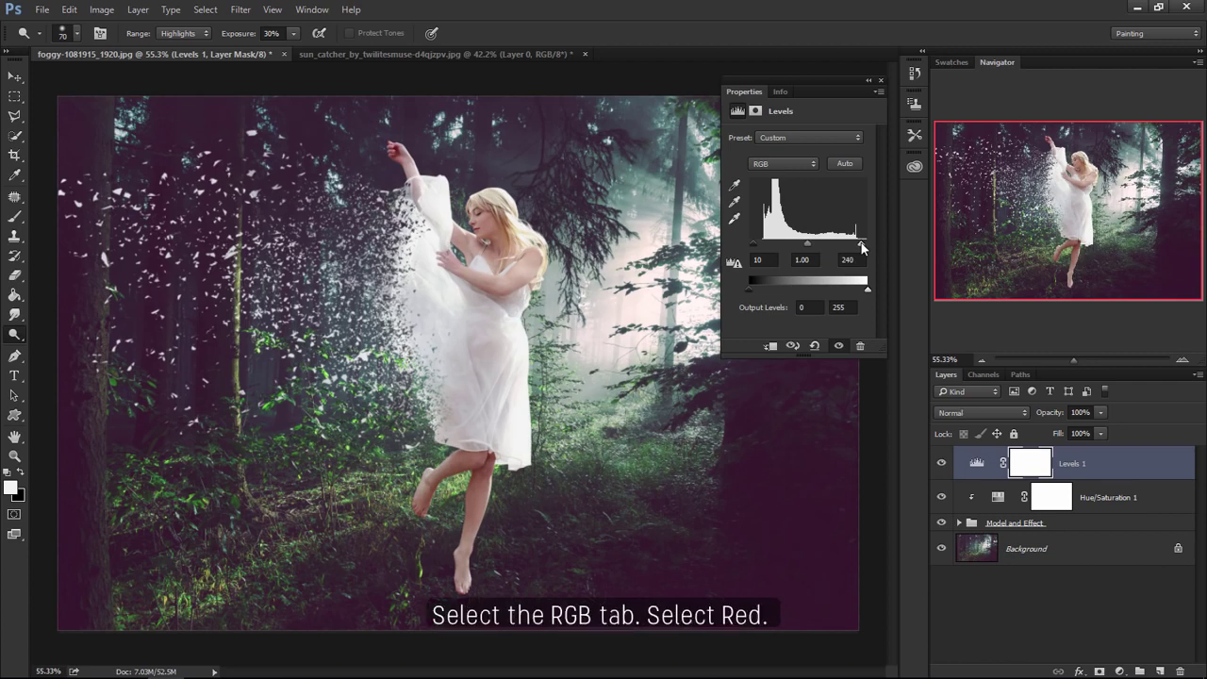
{"action": "left_click", "coordinate": [799, 164]}
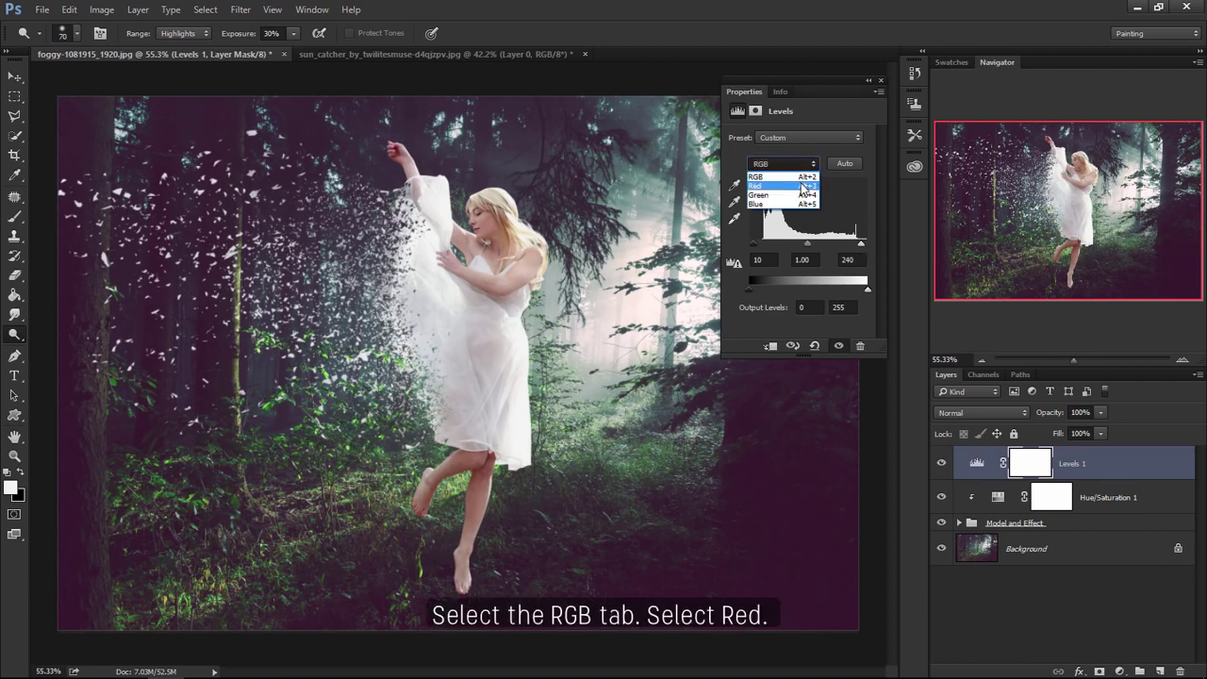
{"action": "left_click", "coordinate": [801, 182]}
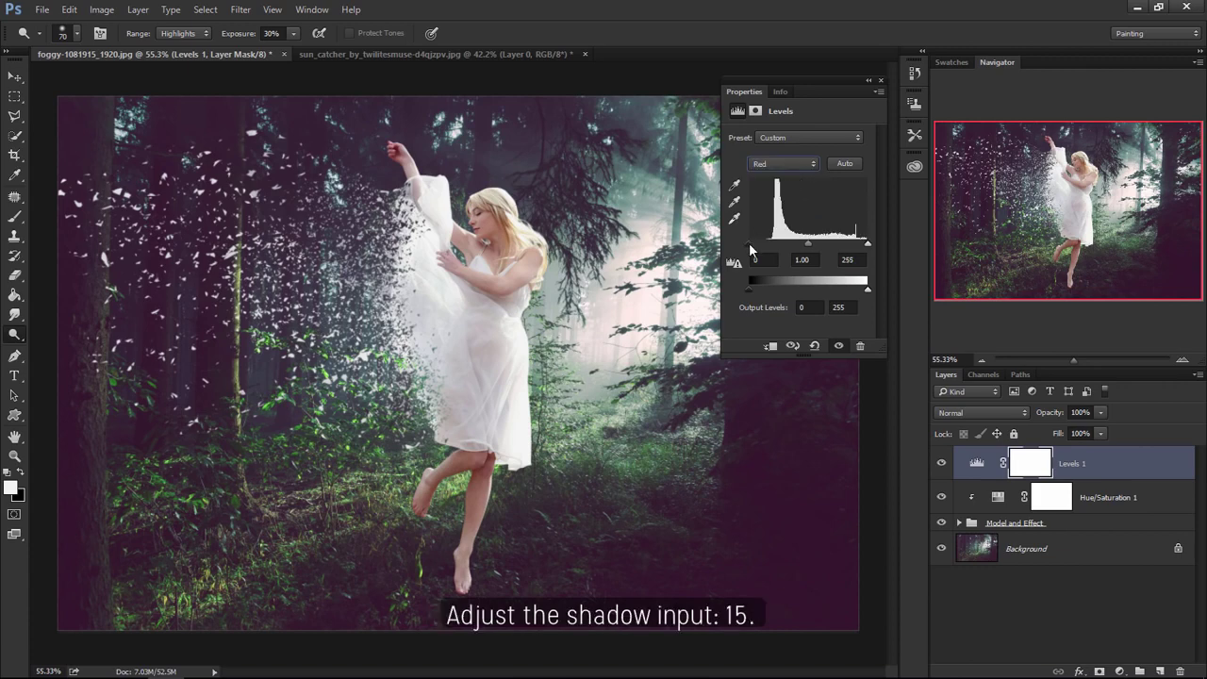
{"action": "left_click_drag", "start_coordinate": [749, 243], "coordinate": [754, 247]}
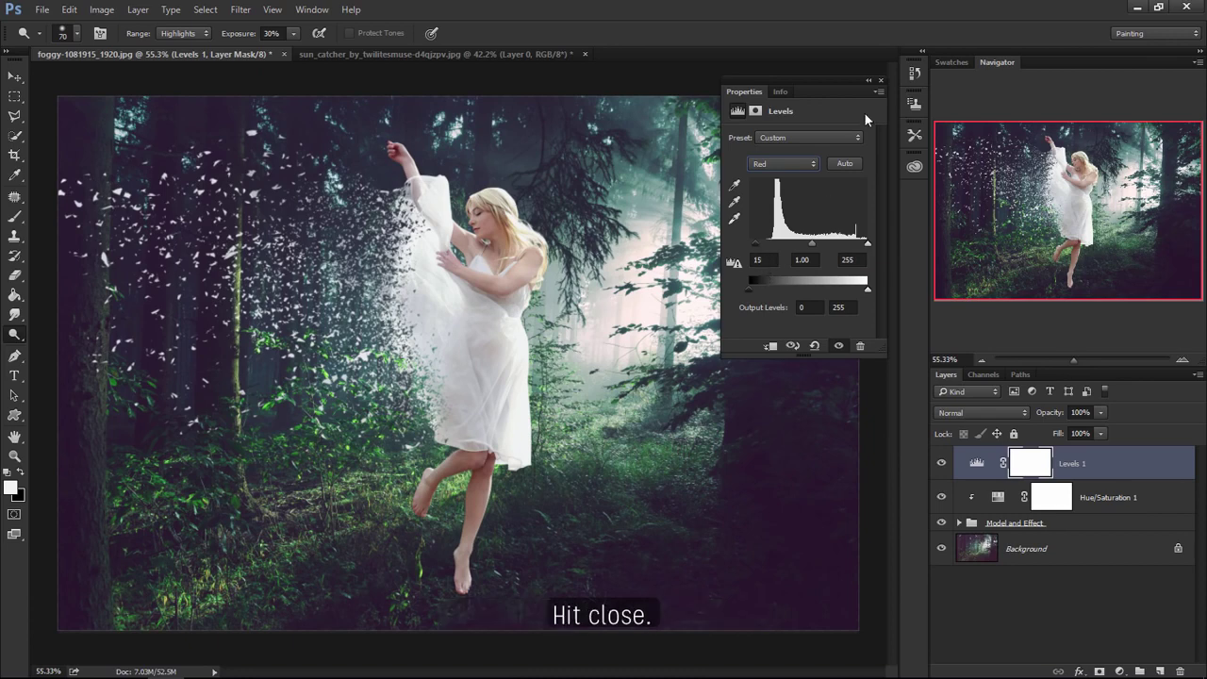
{"action": "left_click", "coordinate": [880, 80]}
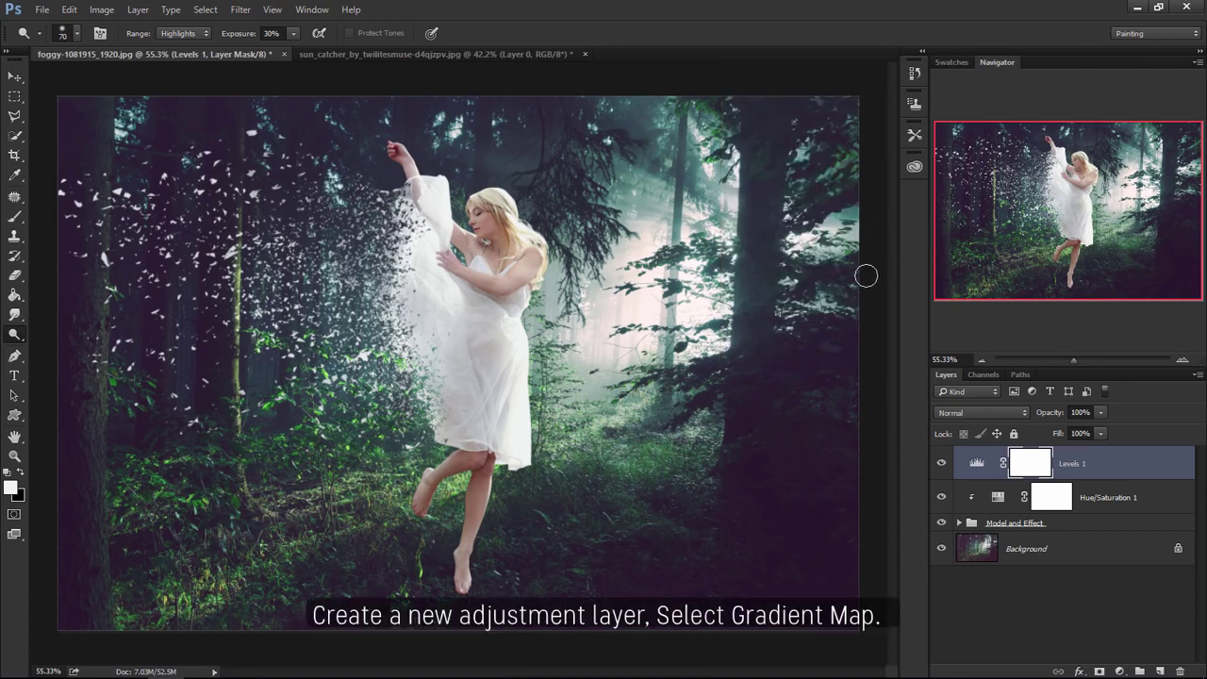
- Add a Gradient Map with stops purple #4a1061 on the left and grey-blue #5a5e70 on the right
{"action": "left_click", "coordinate": [1119, 670]}
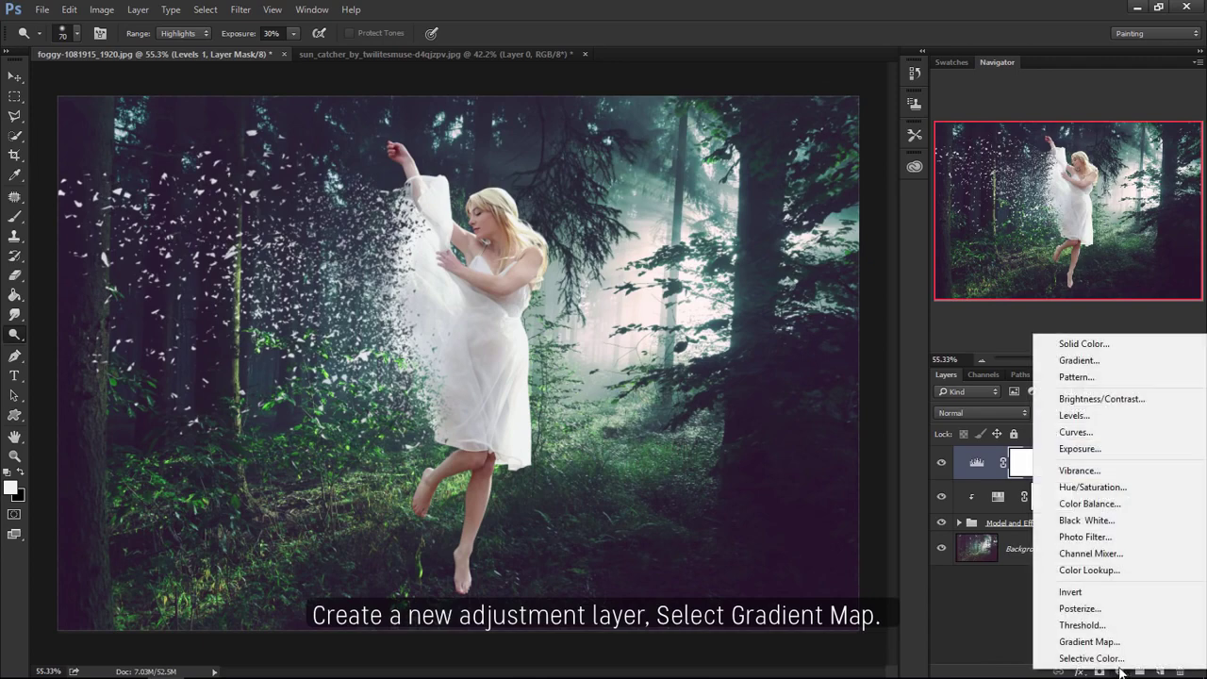
{"action": "left_click", "coordinate": [1117, 642]}
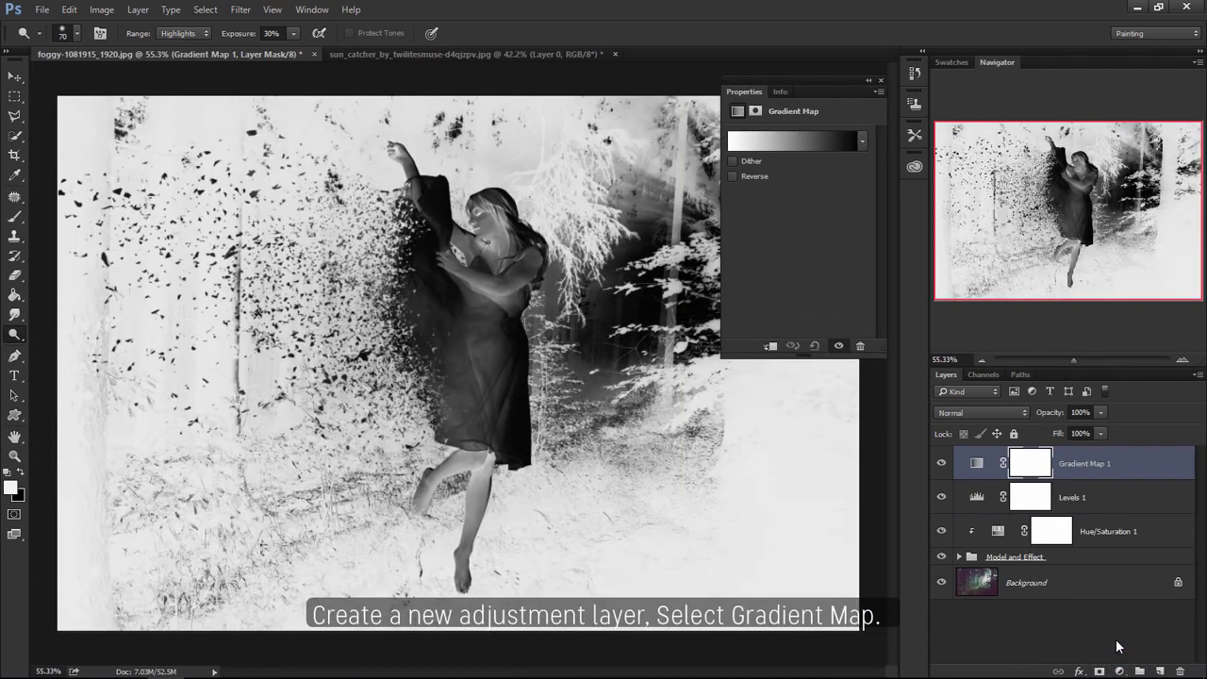
{"action": "left_click", "coordinate": [785, 140]}
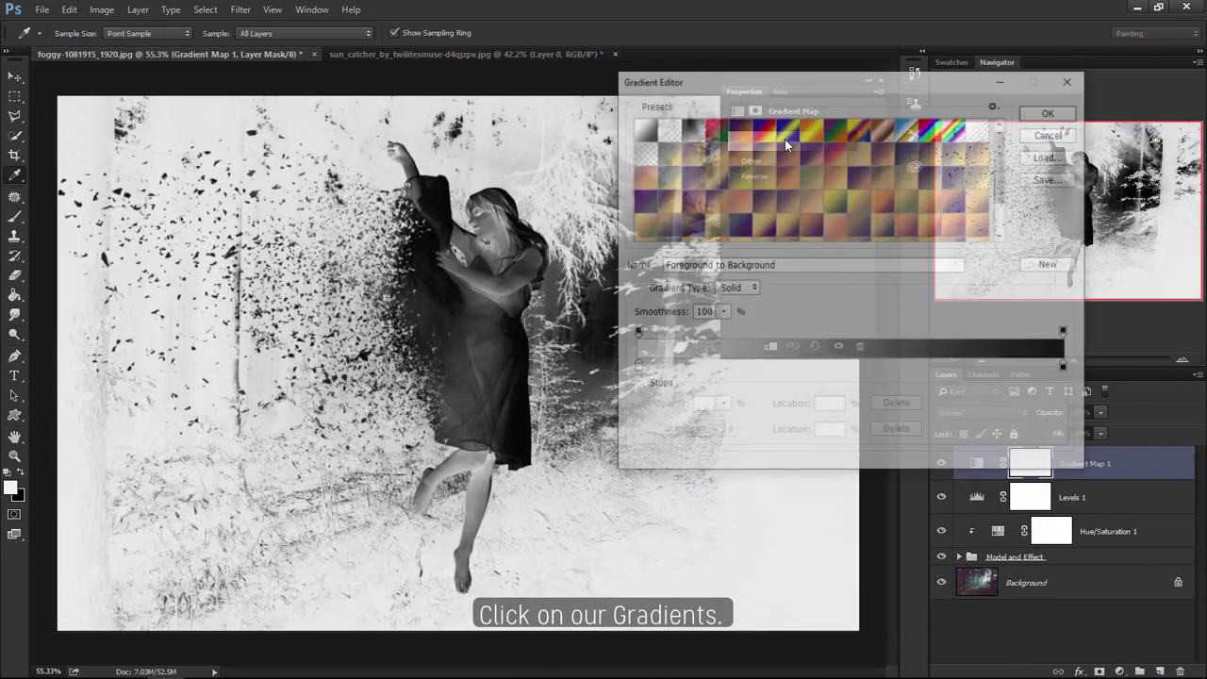
{"action": "left_click", "coordinate": [634, 368]}
{"action": "left_click", "coordinate": [703, 432]}
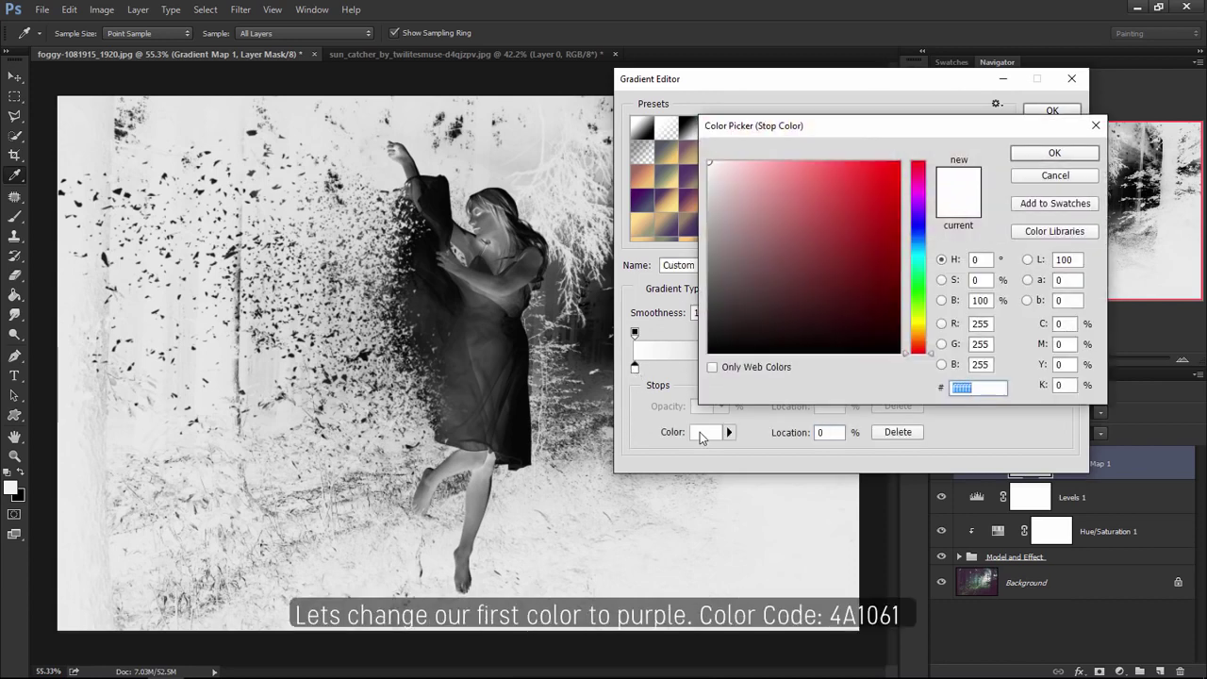
{"action": "type", "text": "4"}
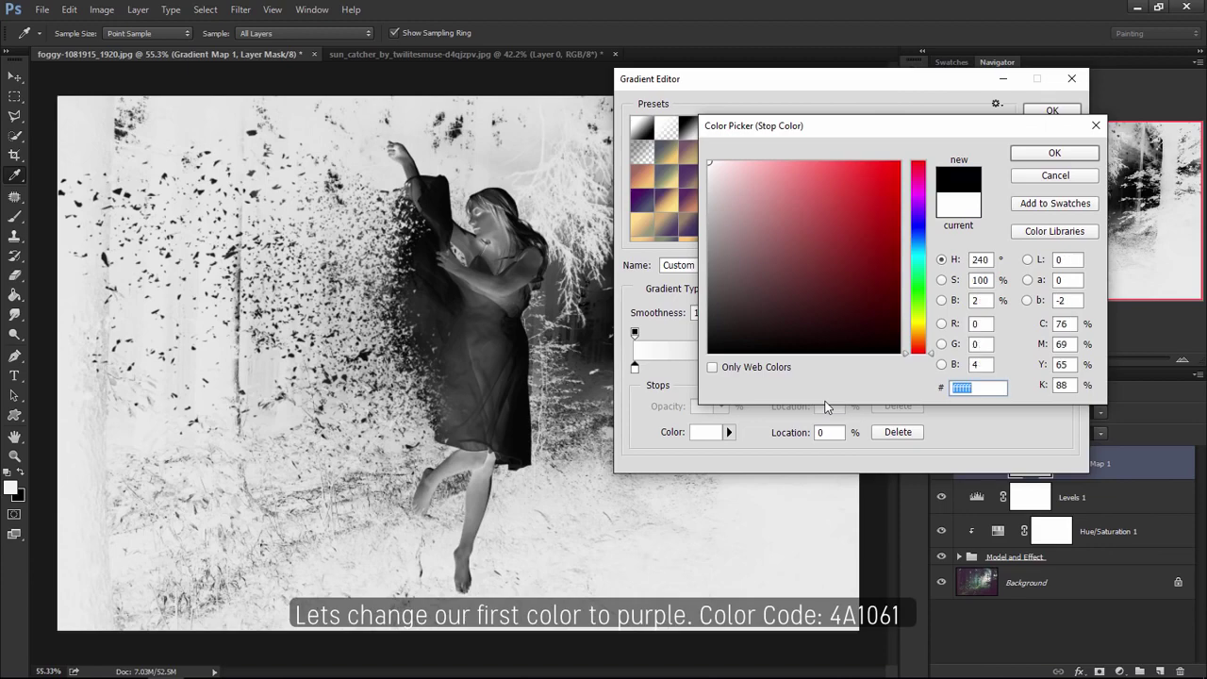
{"action": "type", "text": "a10"}
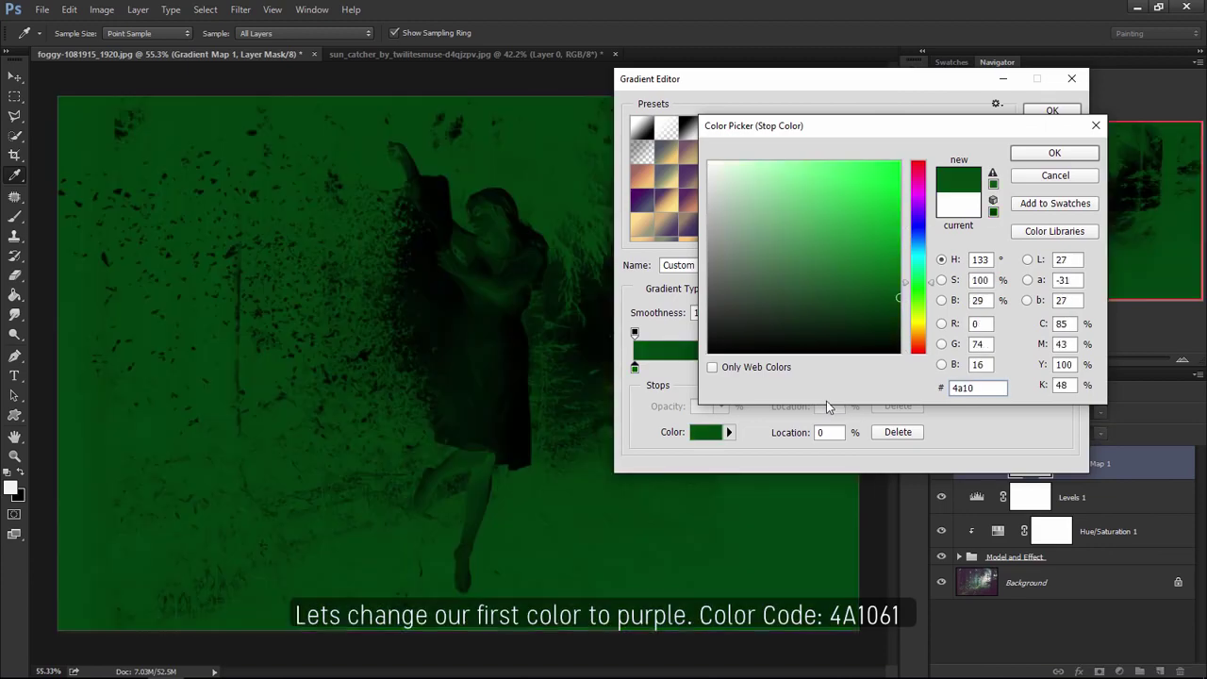
{"action": "type", "text": "61"}
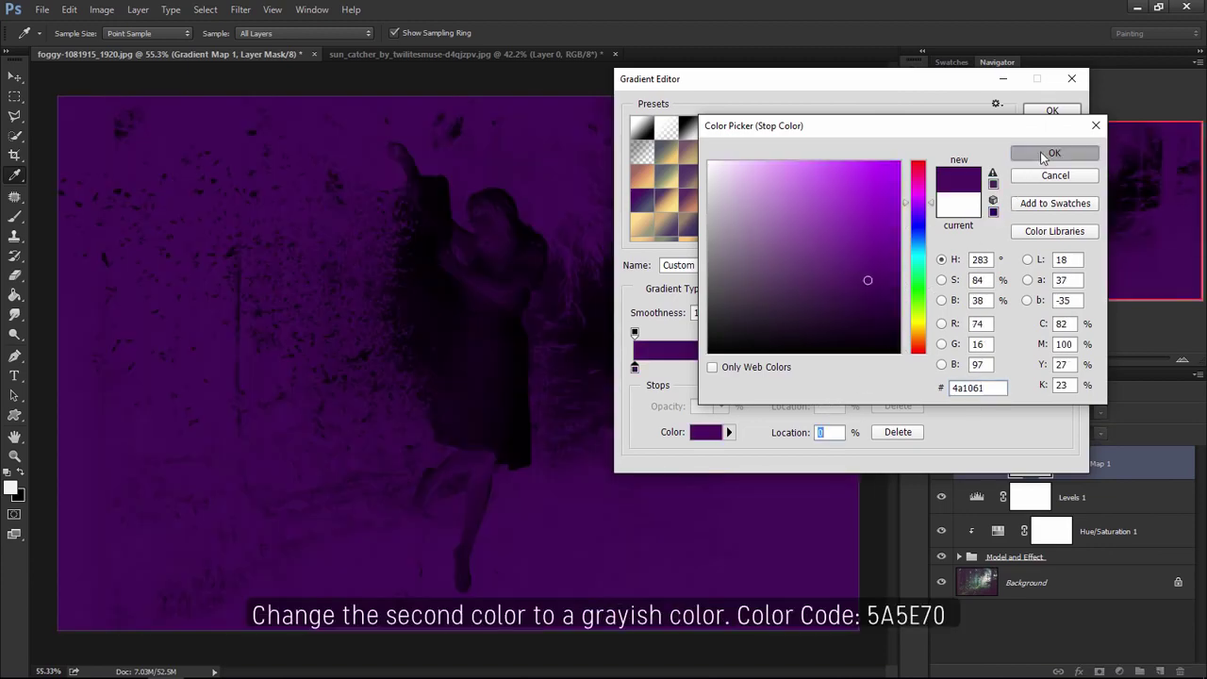
{"action": "left_click", "coordinate": [1047, 154]}
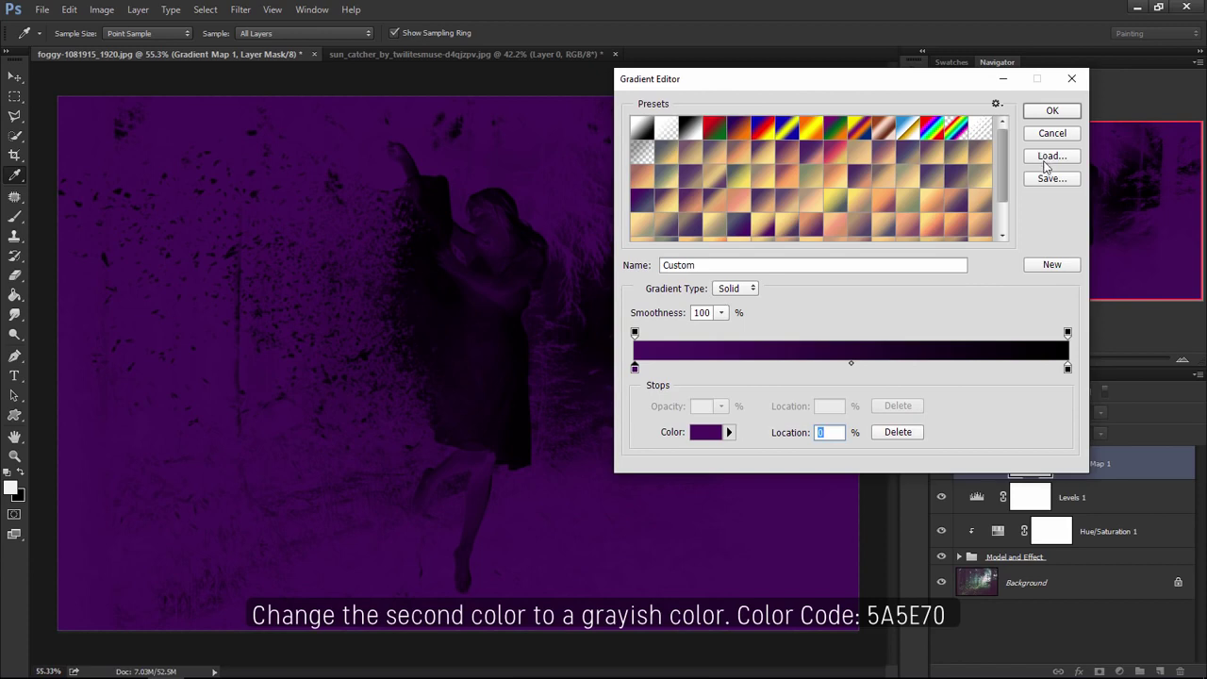
{"action": "left_click", "coordinate": [1066, 369]}
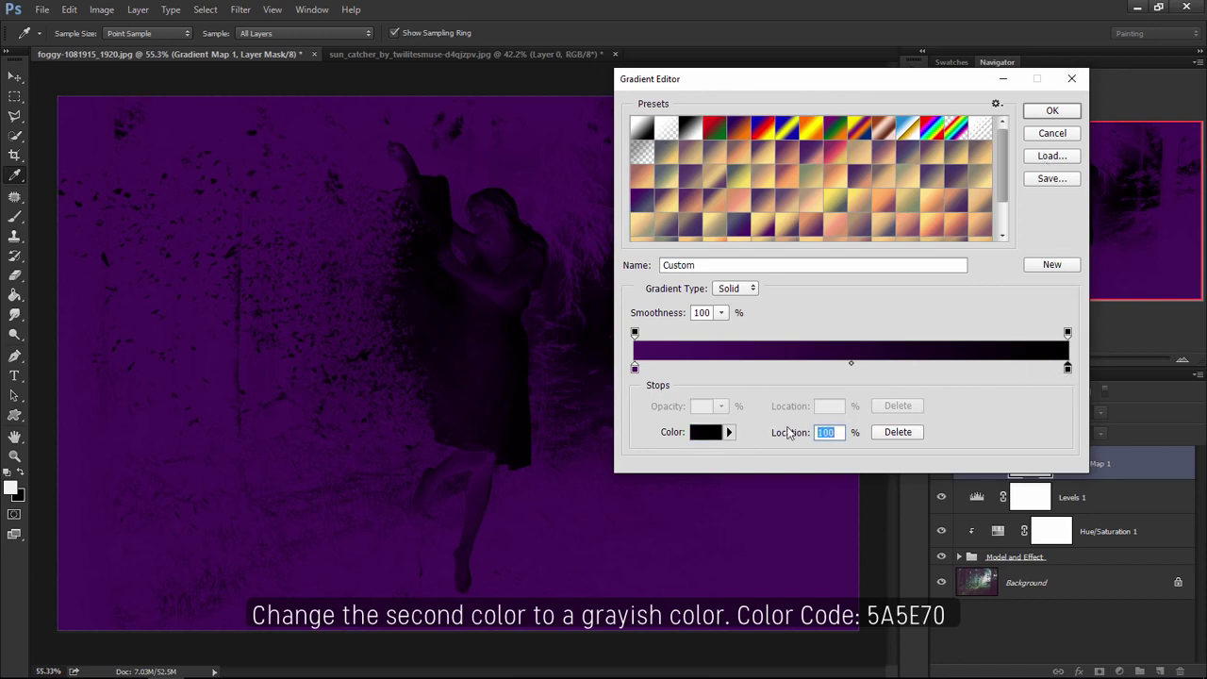
{"action": "left_click", "coordinate": [714, 440]}
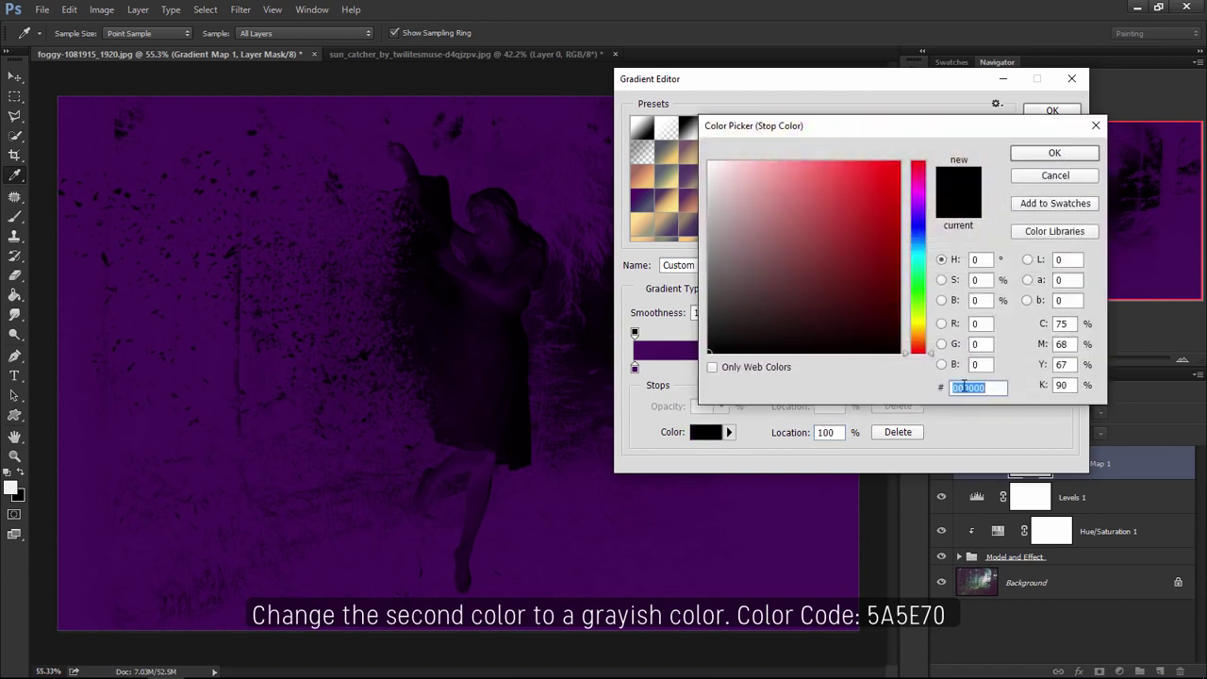
{"action": "type", "text": "5a5"}
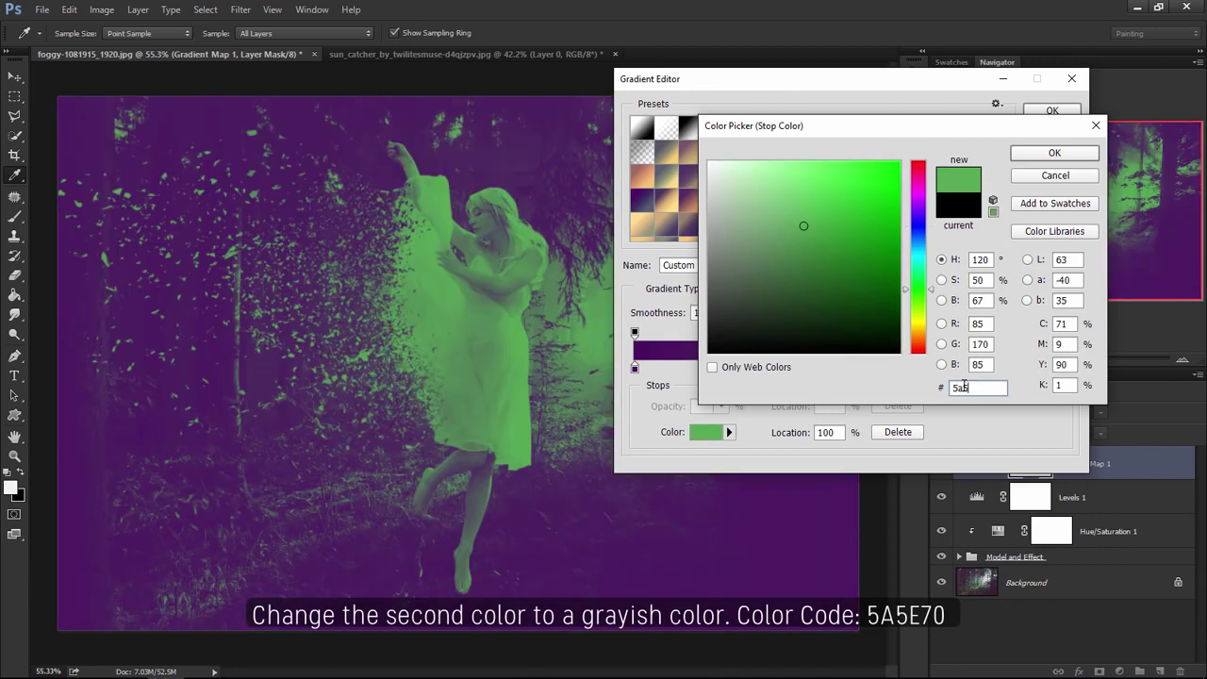
{"action": "type", "text": "e70"}
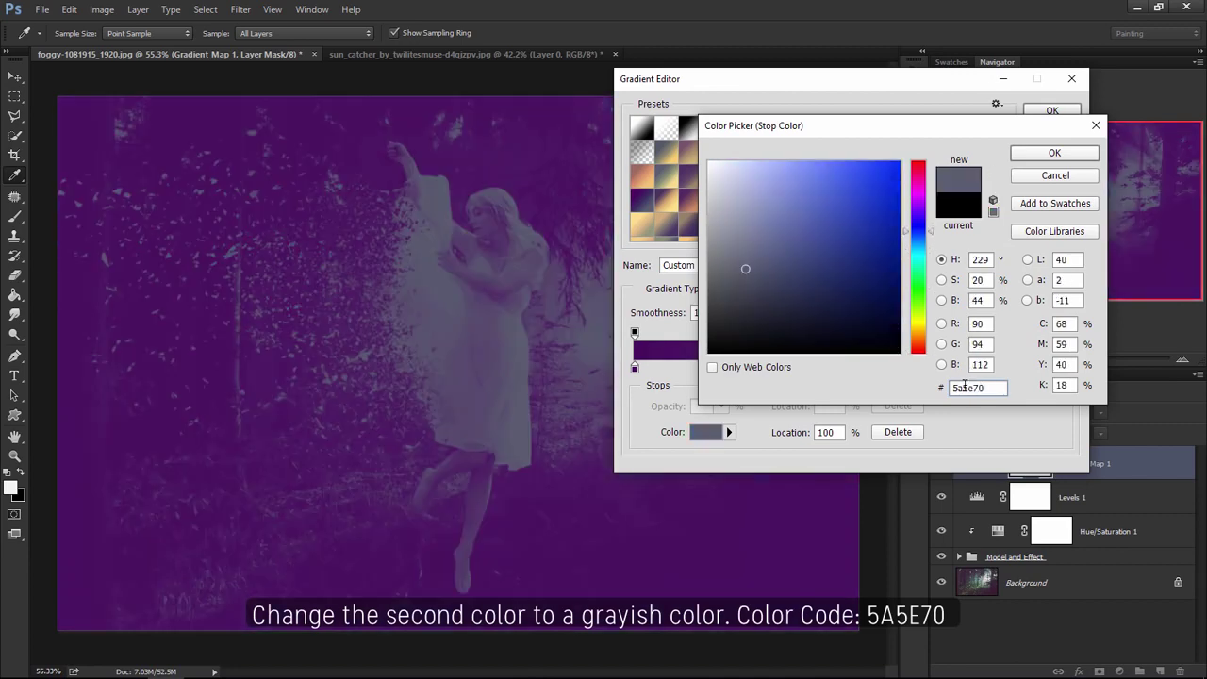
{"action": "left_click", "coordinate": [1093, 153]}
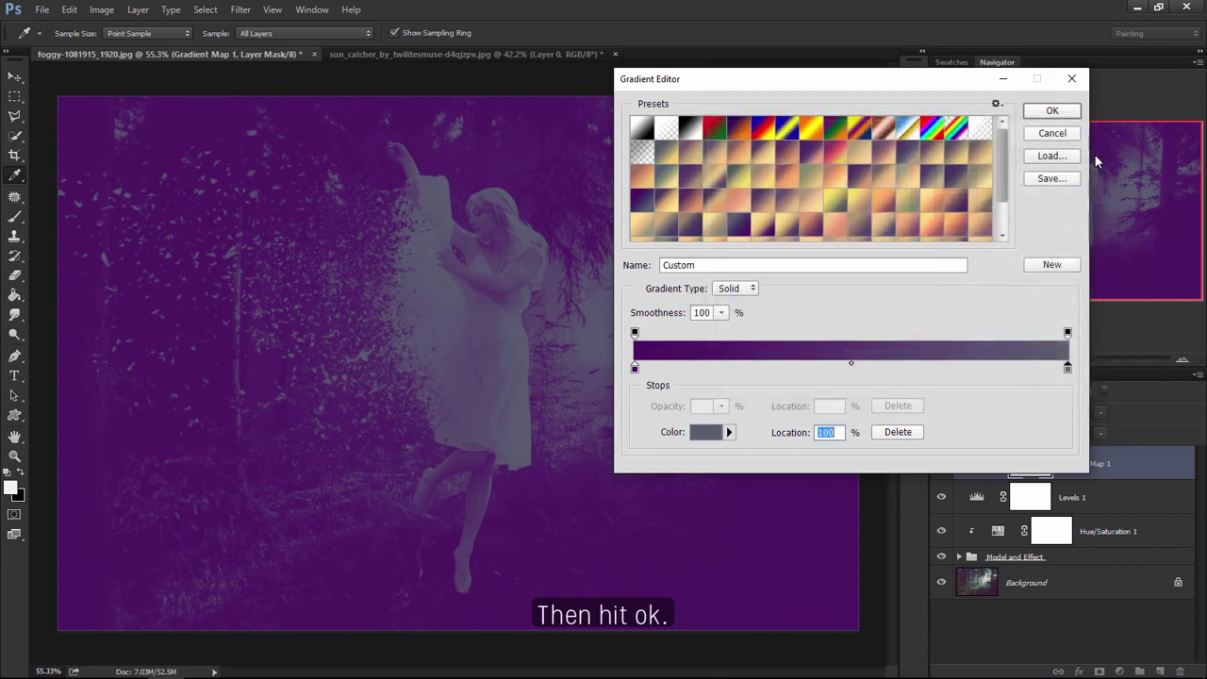
- Set Gradient Map 1 to Lighten blend mode at 35% opacity
{"action": "left_click", "coordinate": [1065, 113]}
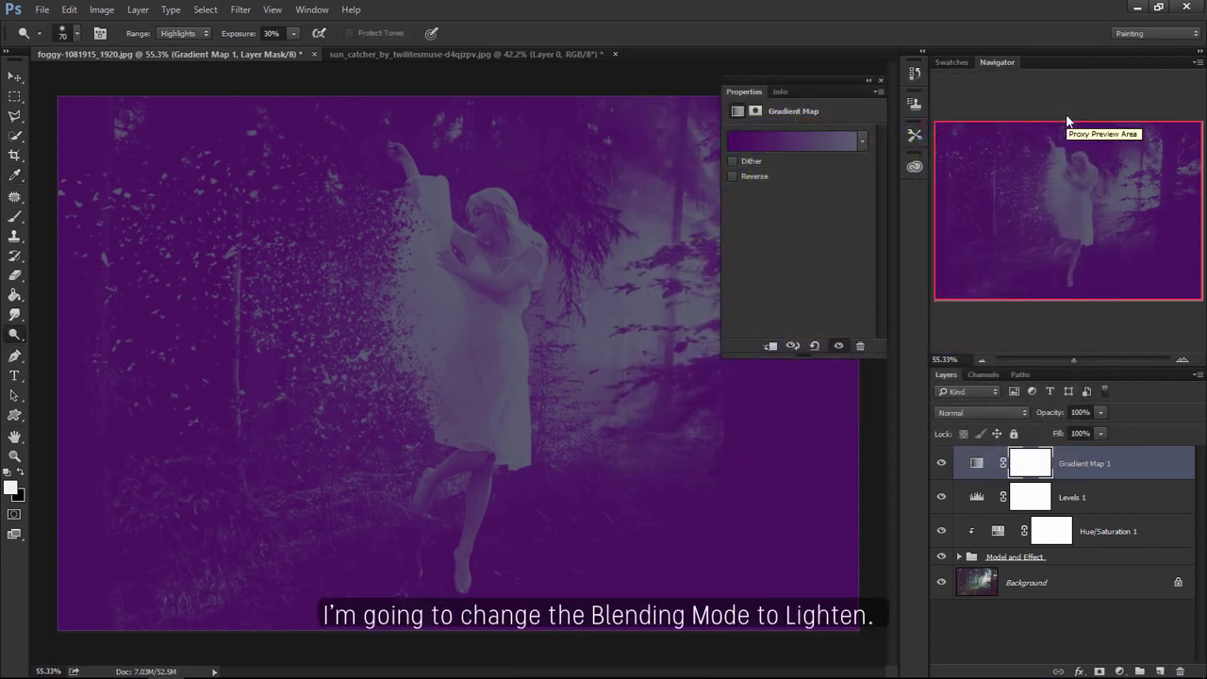
{"action": "left_click", "coordinate": [1019, 411]}
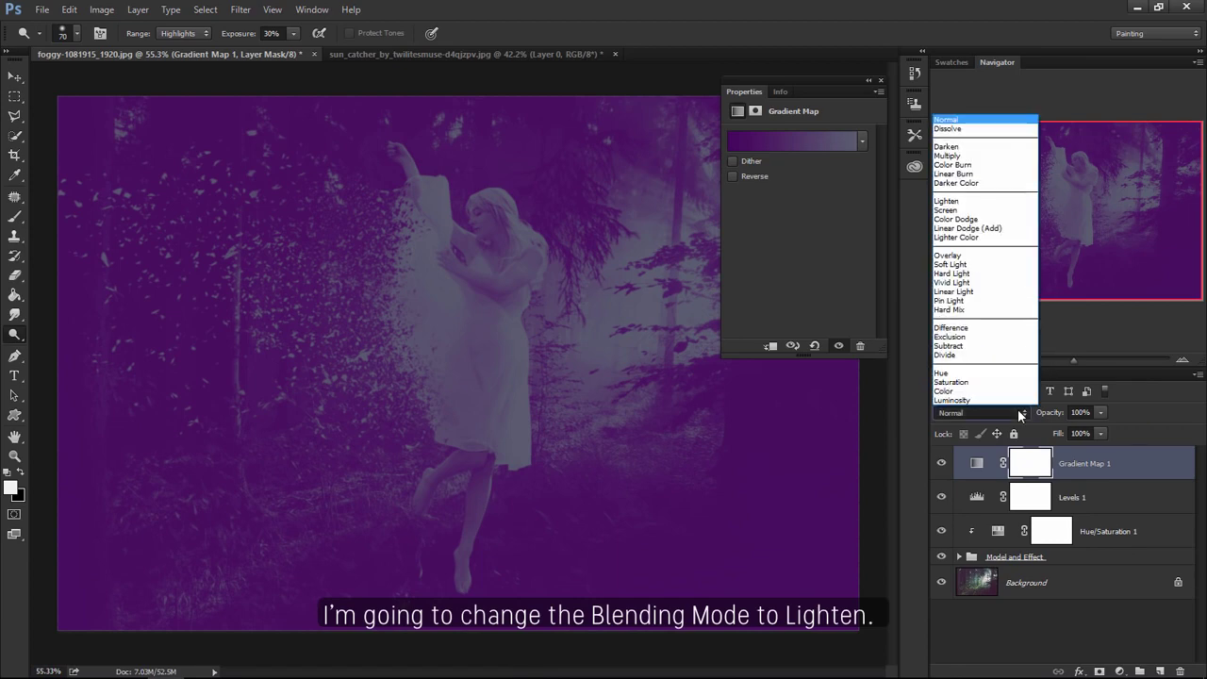
{"action": "left_click", "coordinate": [1001, 201]}
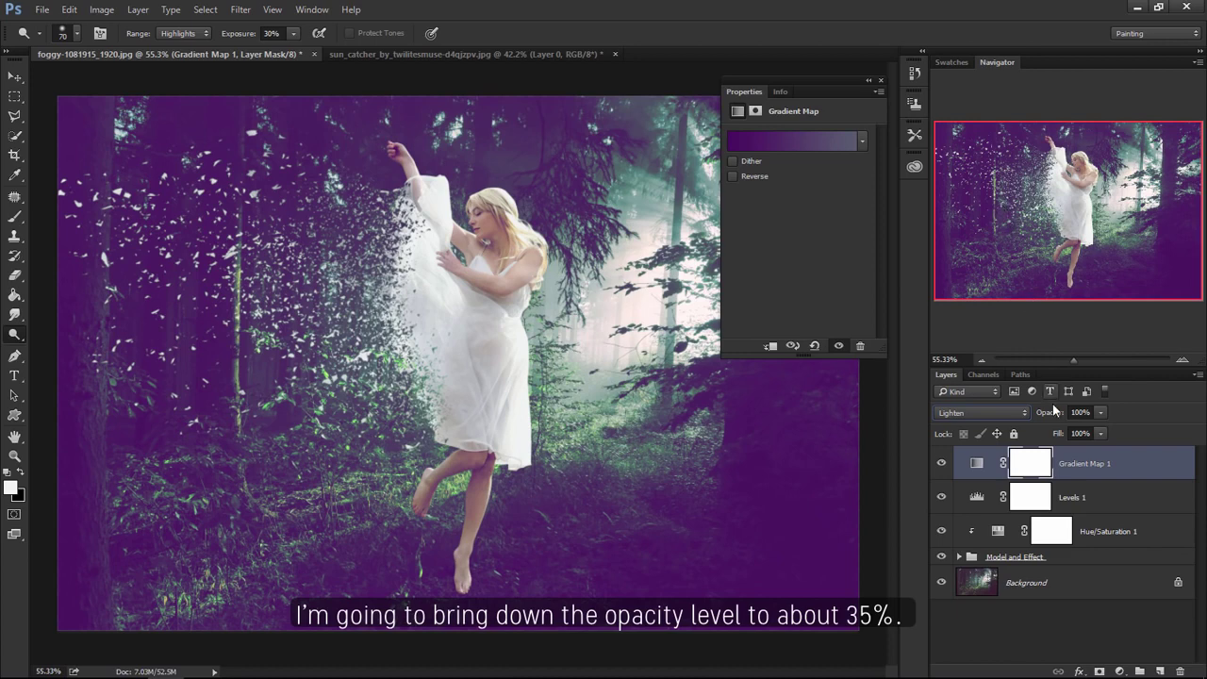
{"action": "left_click_drag", "start_coordinate": [1051, 414], "coordinate": [1047, 417]}
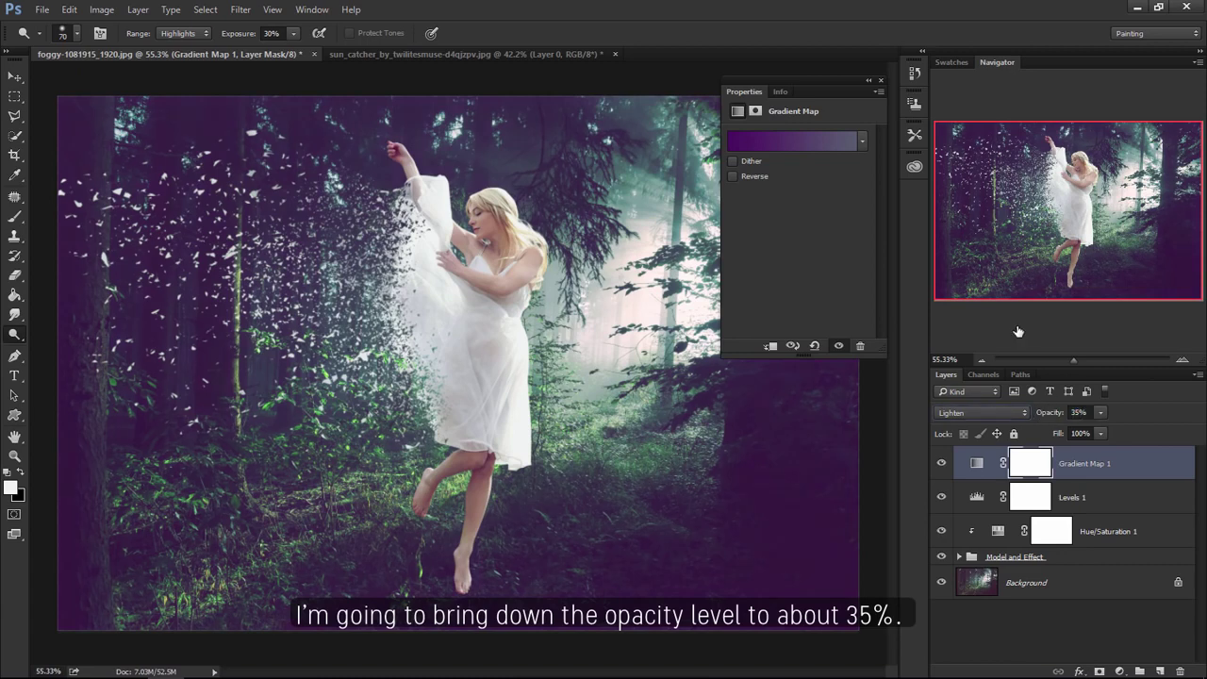
{"action": "left_click", "coordinate": [881, 81]}
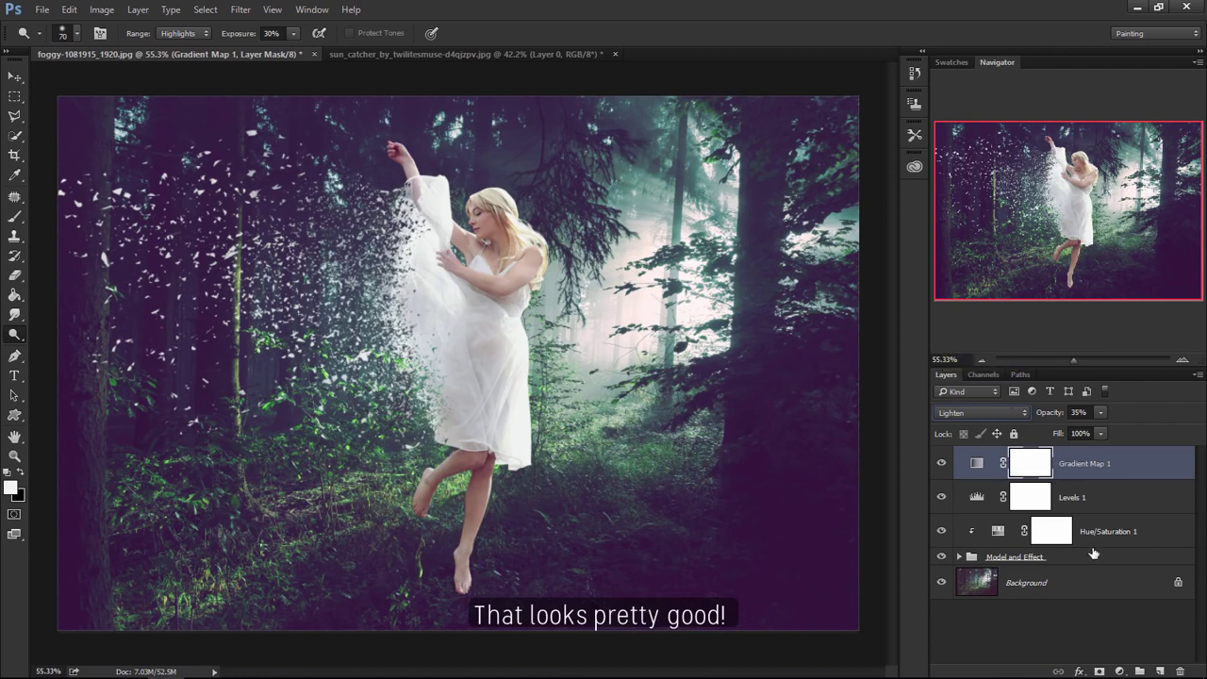
{"action": "left_click", "coordinate": [1120, 671]}
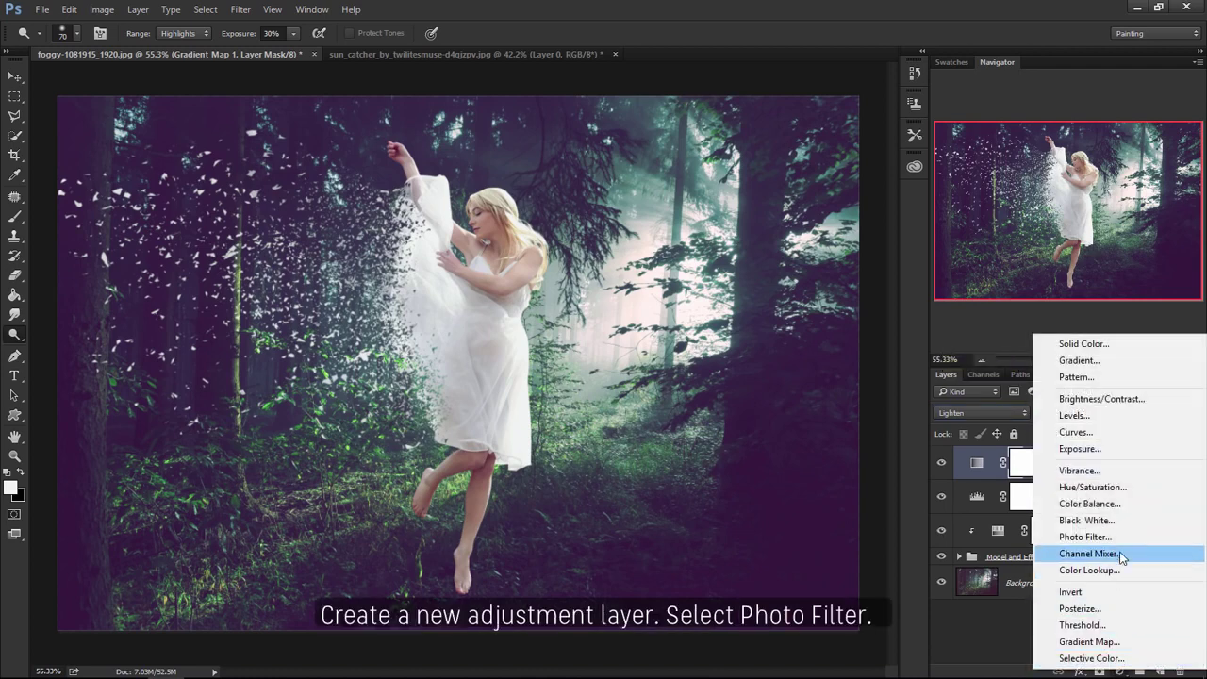
- Add a Photo Filter layer using Warming Filter (85) at 50% density
{"action": "left_click", "coordinate": [1120, 537]}
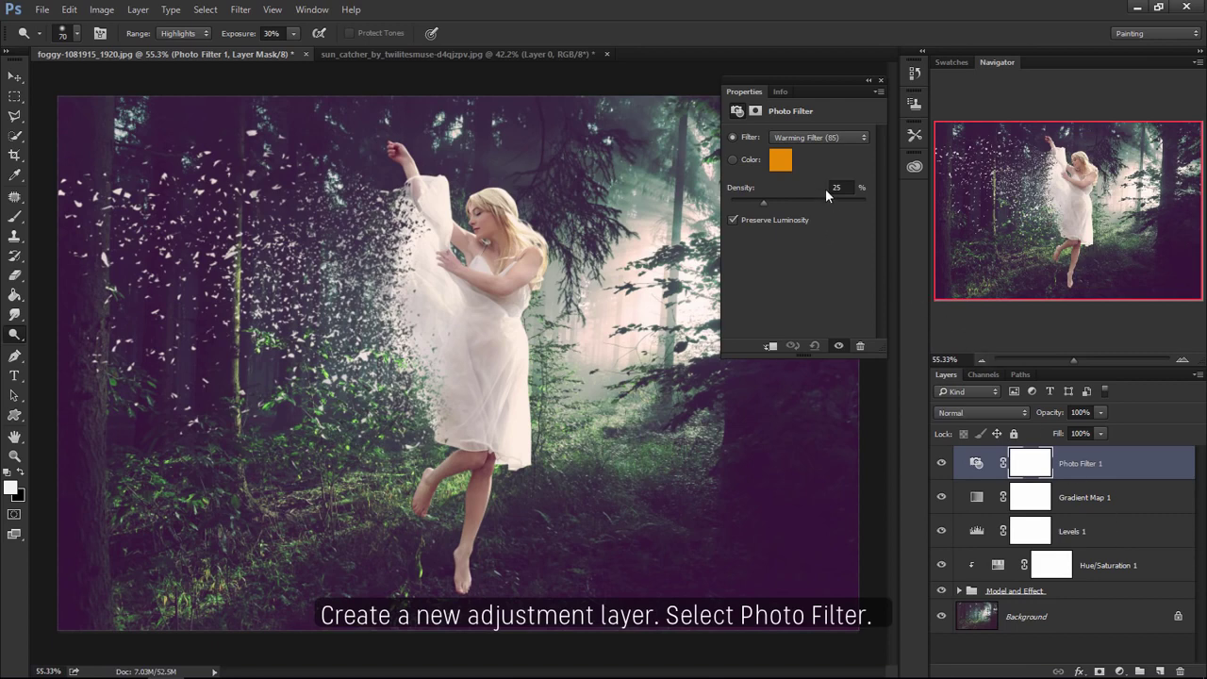
{"action": "mouse_move", "coordinate": [764, 202]}
{"action": "left_mouse_down"}
{"action": "mouse_move", "coordinate": [739, 203]}
{"action": "mouse_move", "coordinate": [755, 206]}
{"action": "left_mouse_up"}
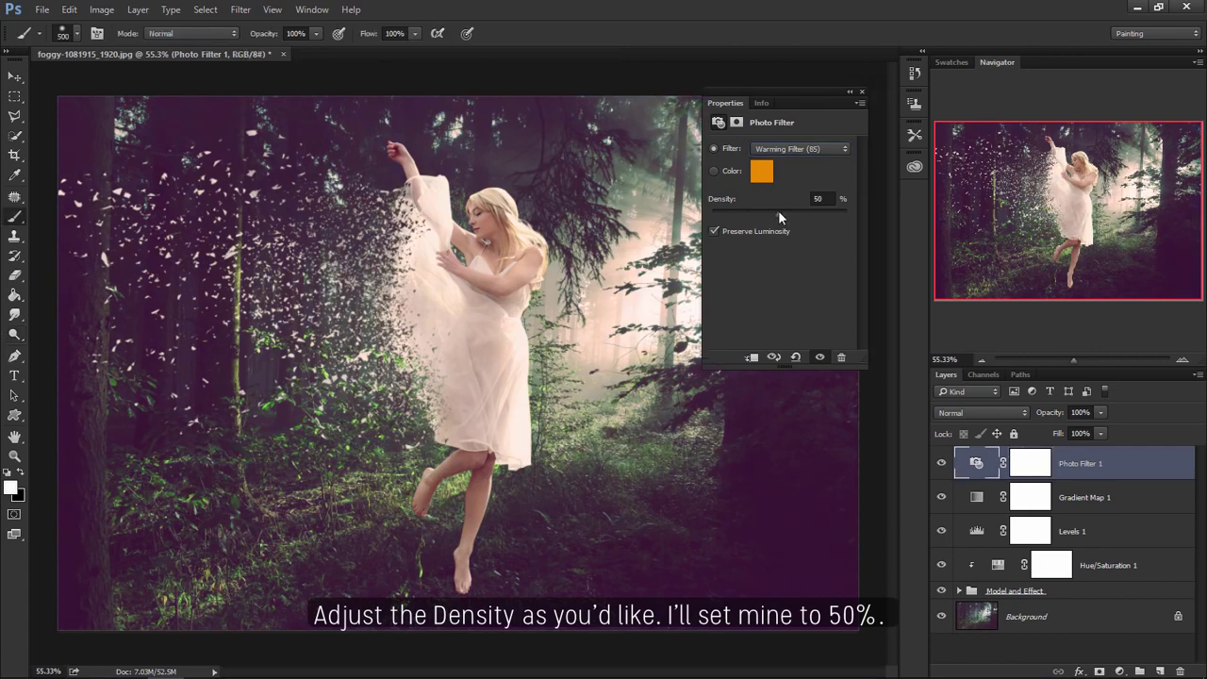
{"action": "left_click", "coordinate": [861, 93]}
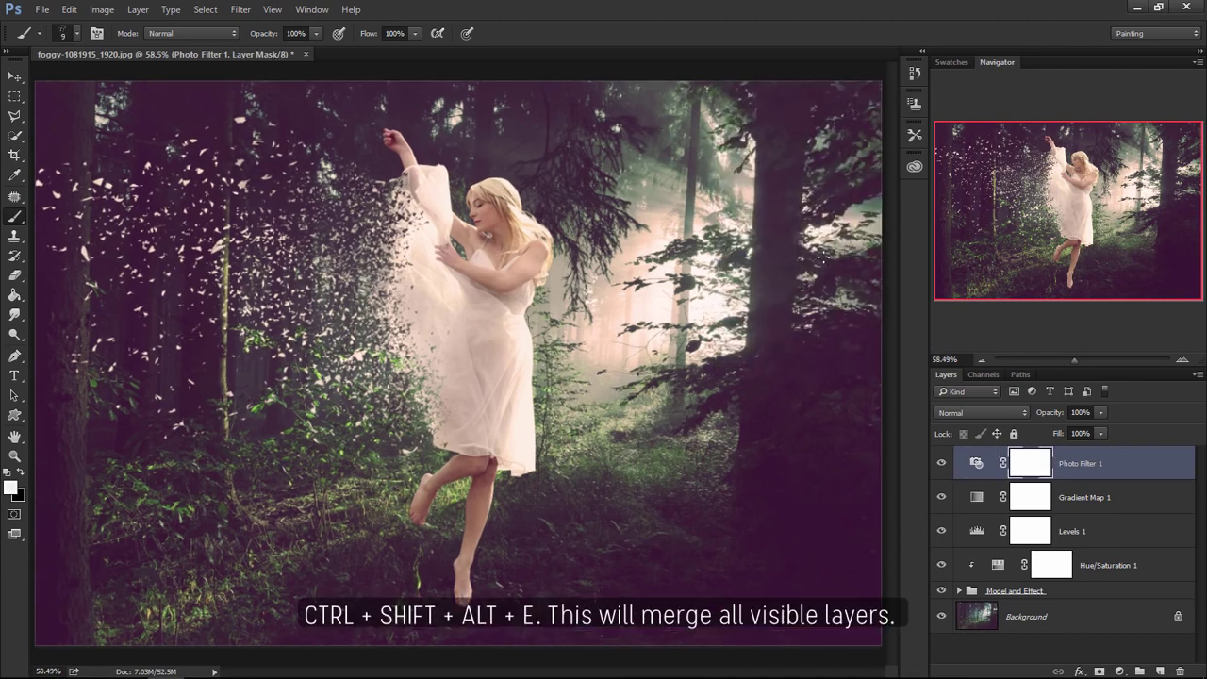
{"action": "left_click", "coordinate": [1080, 466]}
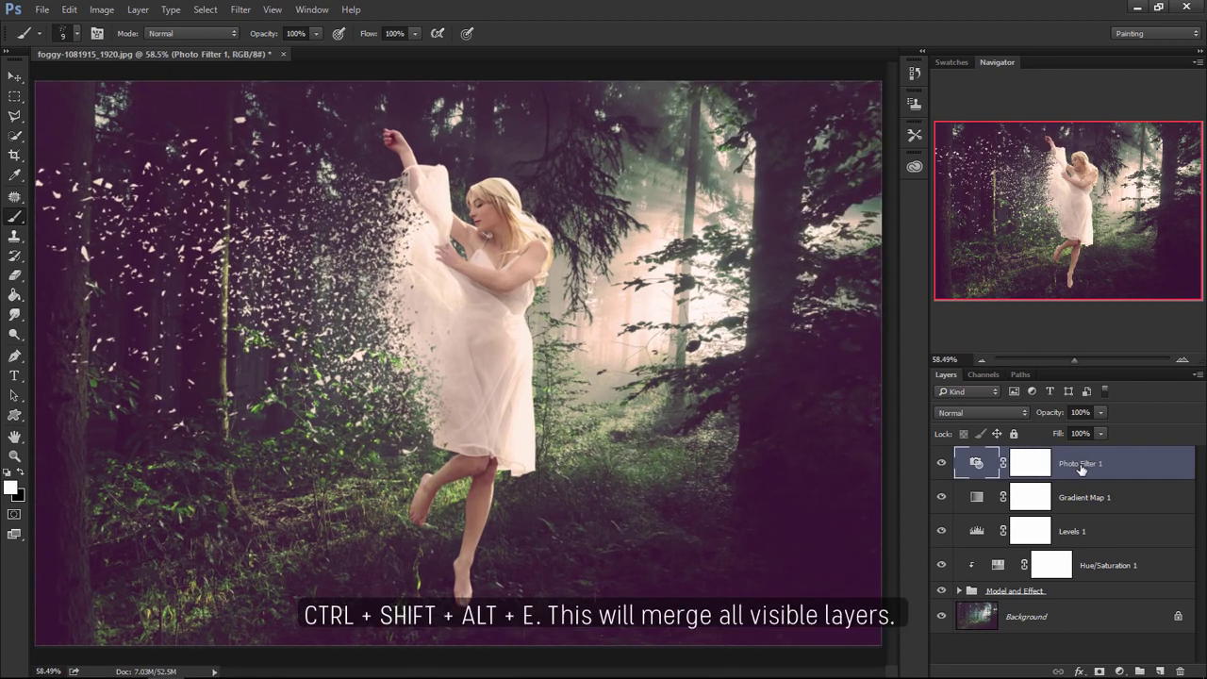
- Stamp visible layers into Layer 2, then try a top-right lens flare at about 123% and undo it
{"action": "key", "text": "ctrl+shift+alt+e"}
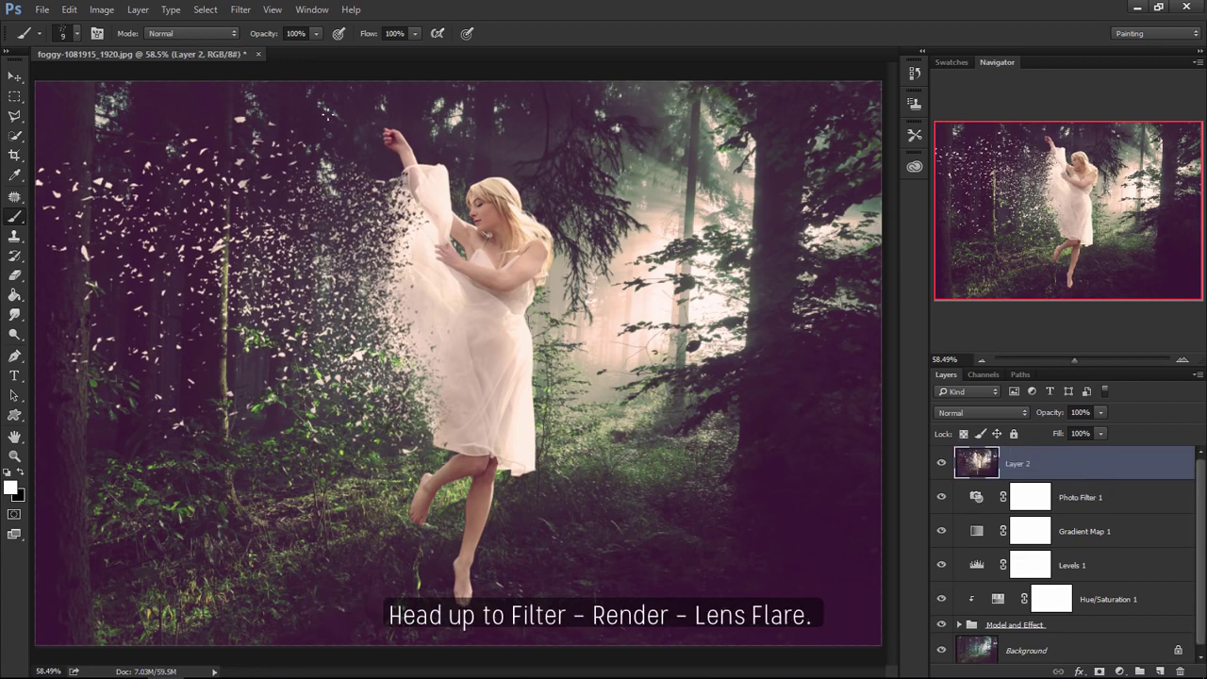
{"action": "left_click", "coordinate": [241, 9]}
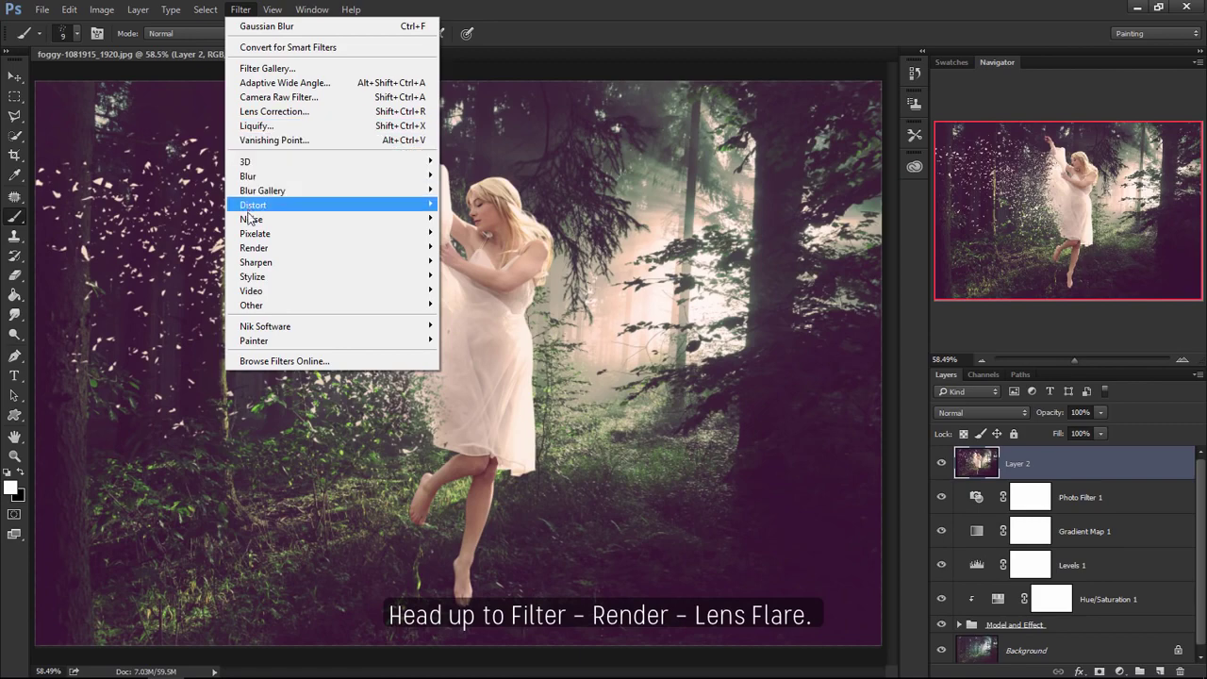
{"action": "mouse_move", "coordinate": [253, 247]}
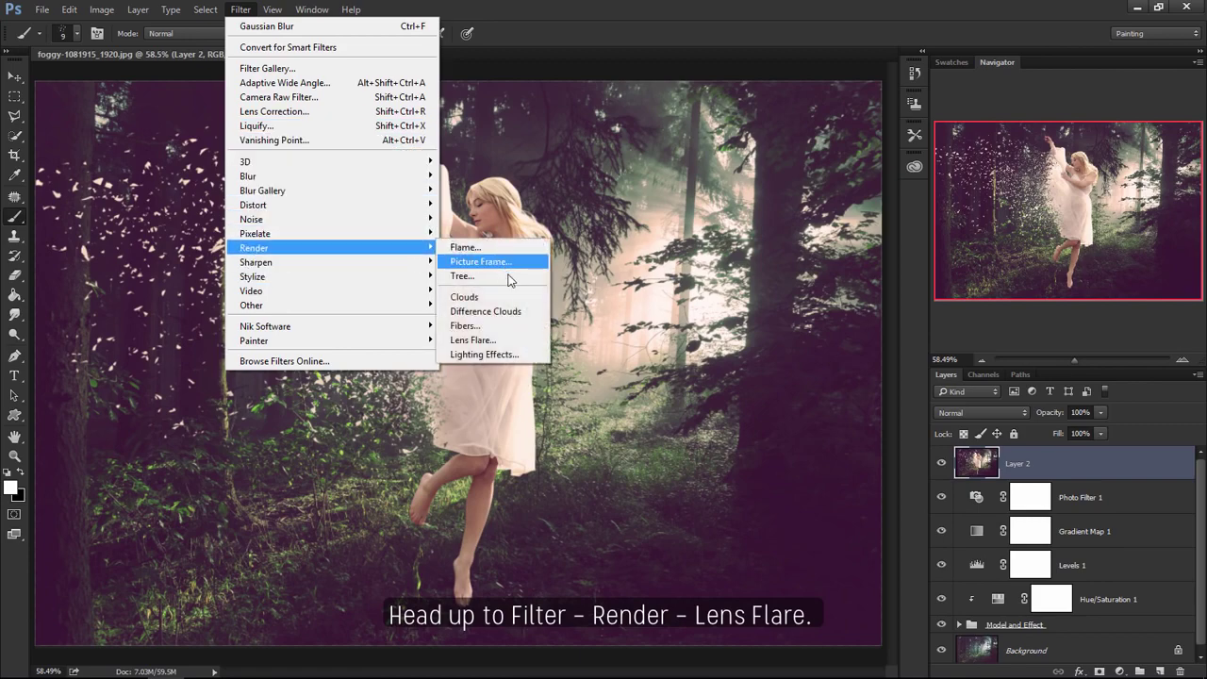
{"action": "left_click", "coordinate": [523, 339]}
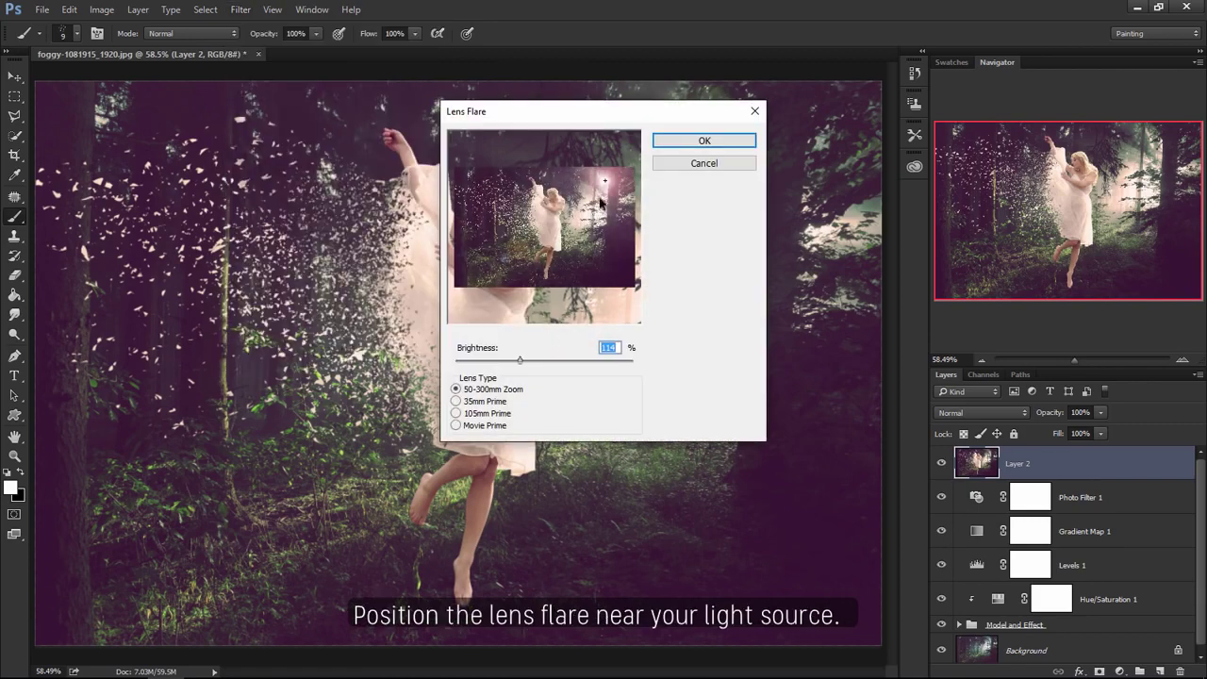
{"action": "left_click_drag", "start_coordinate": [600, 202], "coordinate": [604, 174]}
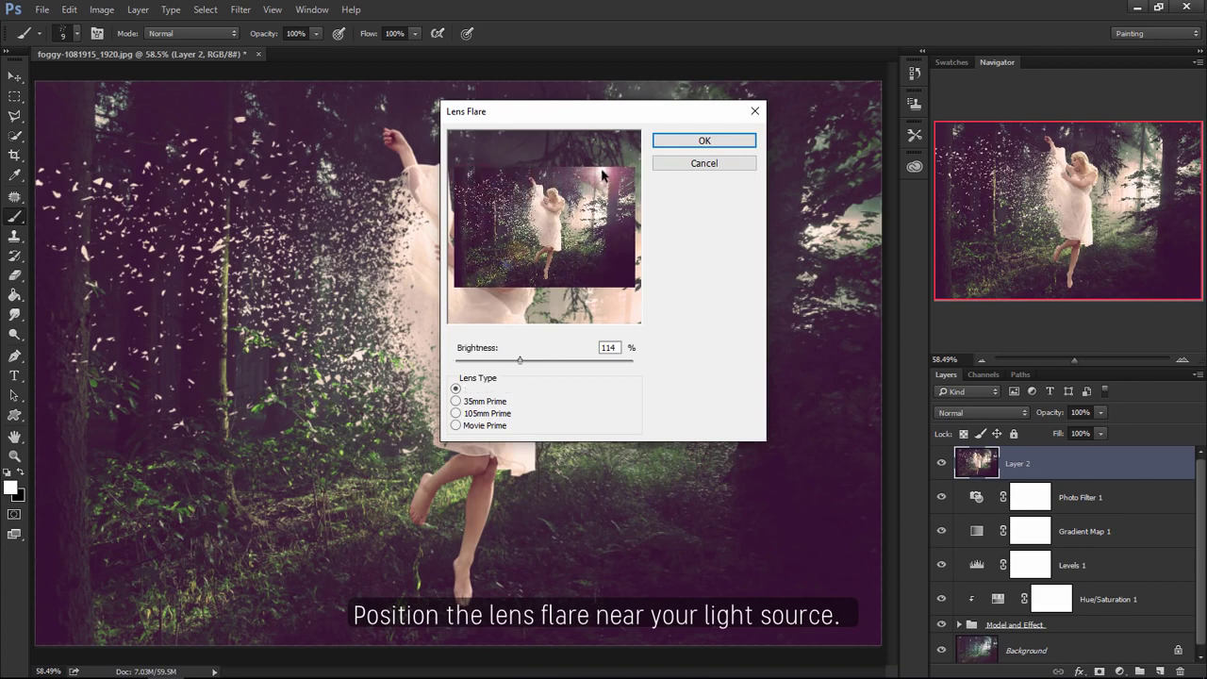
{"action": "left_click_drag", "start_coordinate": [603, 174], "coordinate": [607, 179]}
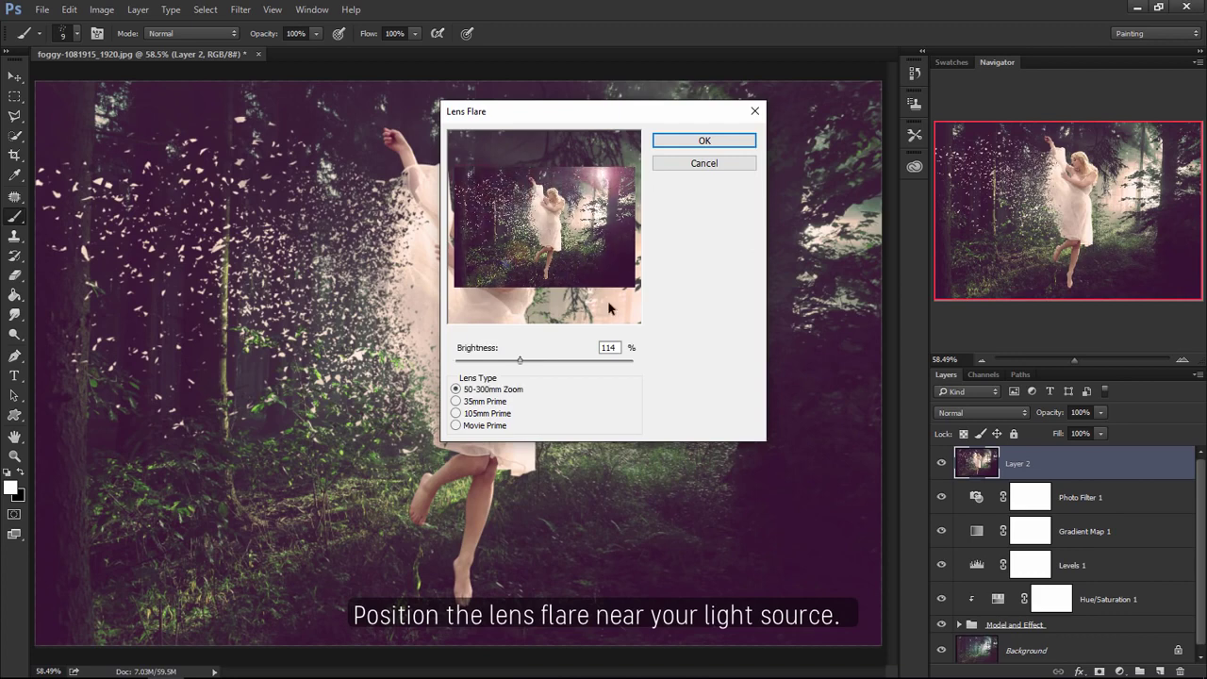
{"action": "left_click_drag", "start_coordinate": [520, 360], "coordinate": [519, 361]}
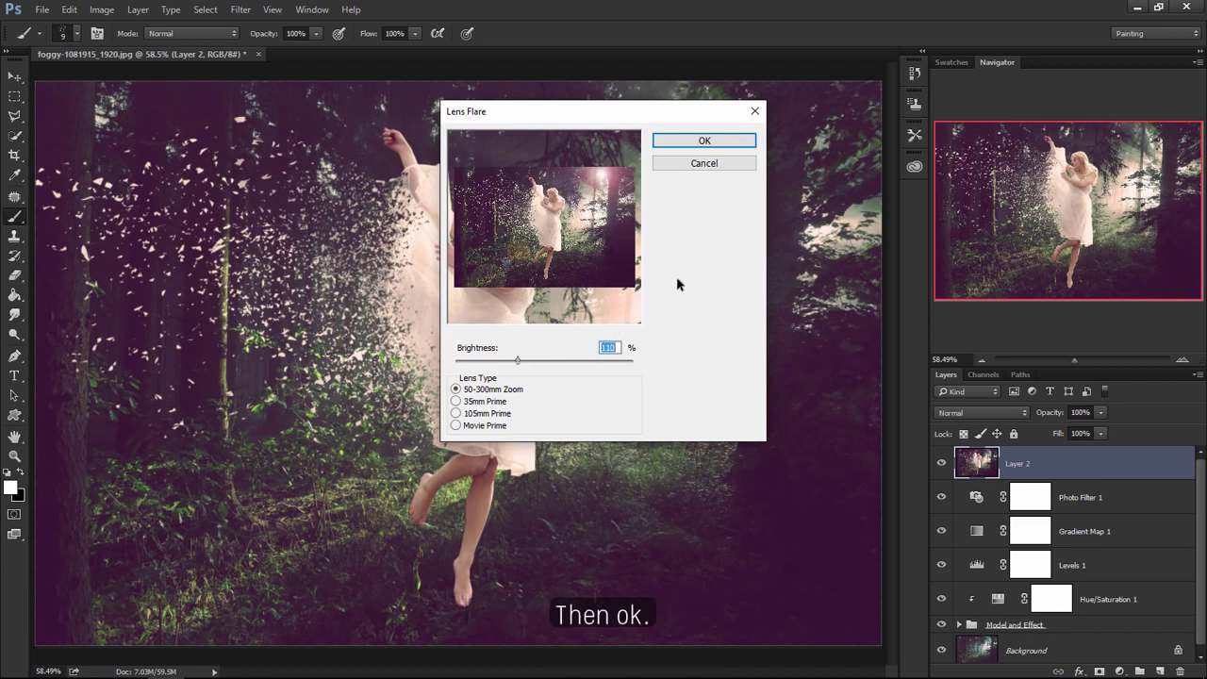
{"action": "left_click", "coordinate": [701, 142]}
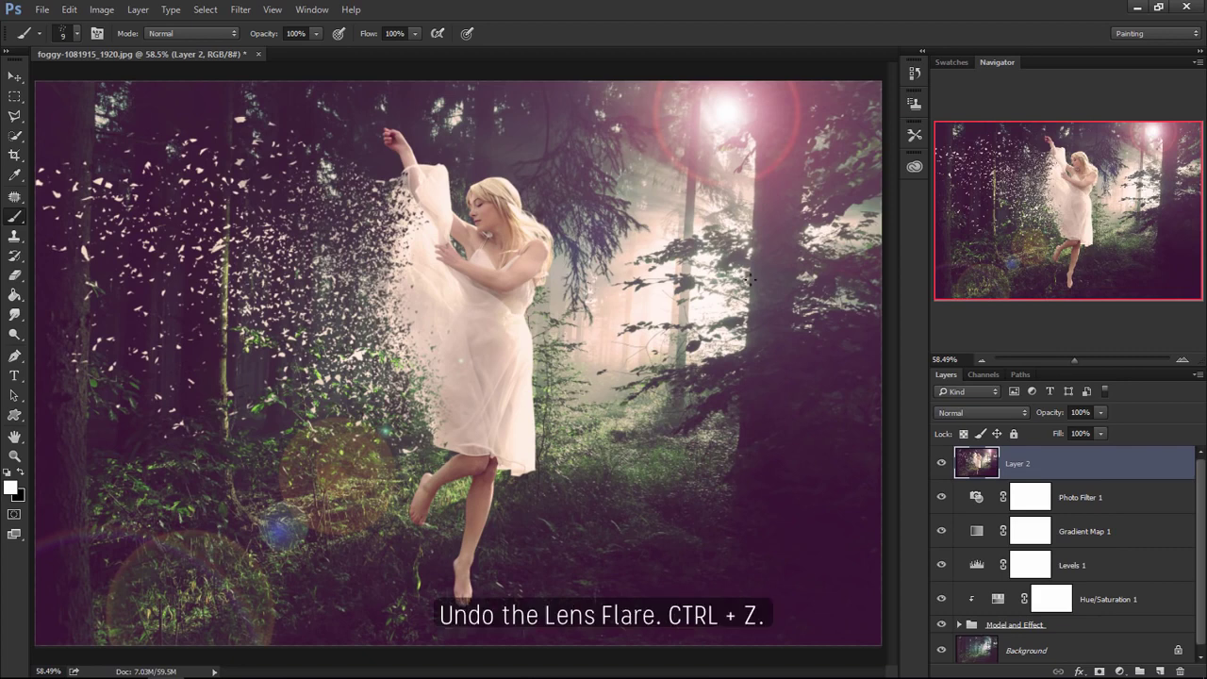
{"action": "key", "text": "ctrl+z"}
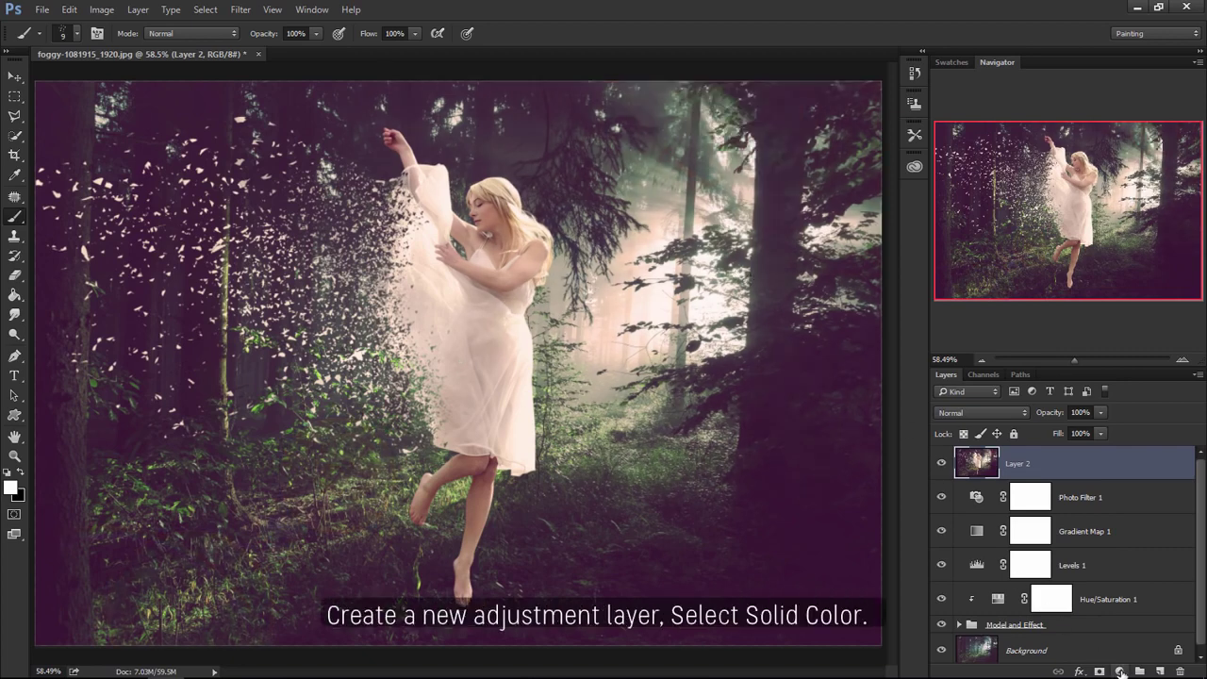
- Add a black Solid Color fill layer, Color Fill 1, above Layer 2
{"action": "left_click", "coordinate": [1120, 671]}
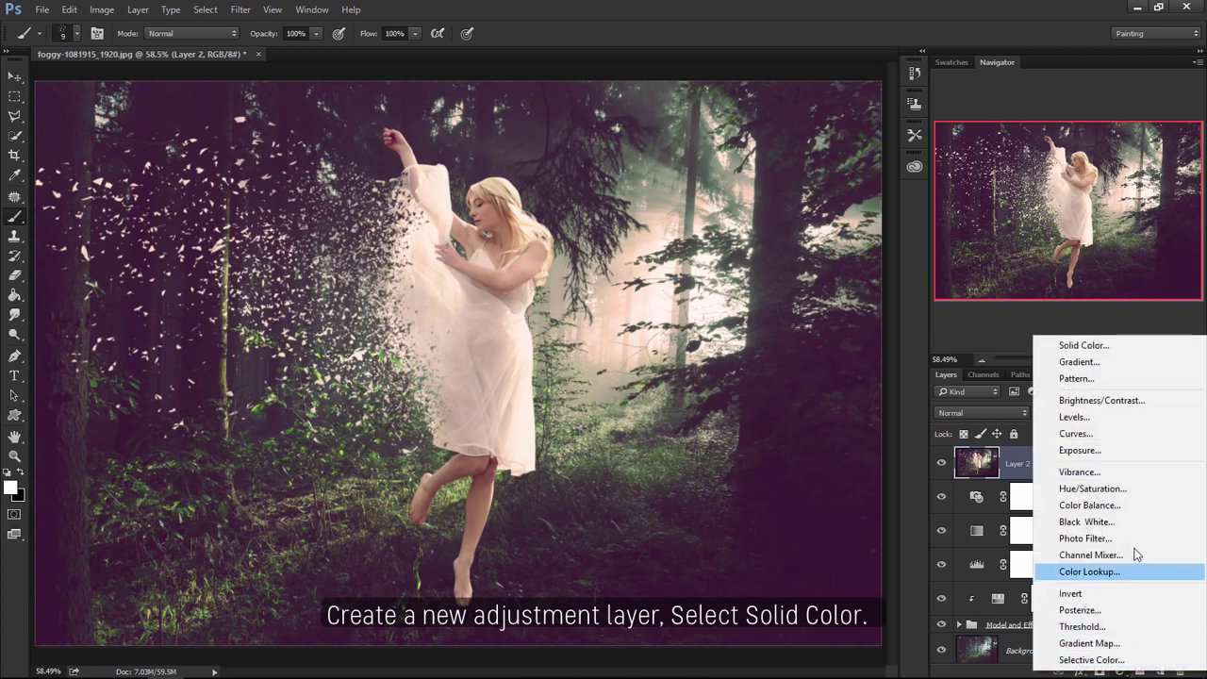
{"action": "left_click", "coordinate": [1125, 346]}
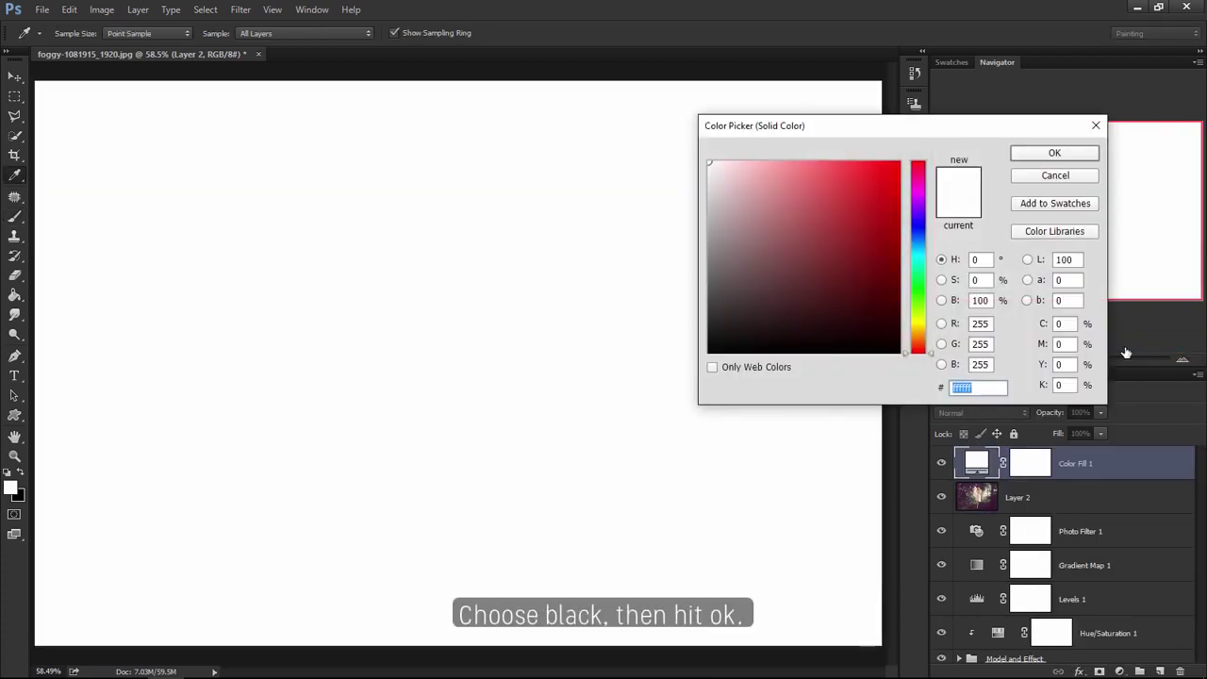
{"action": "mouse_move", "coordinate": [875, 301]}
{"action": "left_mouse_down"}
{"action": "mouse_move", "coordinate": [733, 329]}
{"action": "mouse_move", "coordinate": [675, 375]}
{"action": "left_mouse_up"}
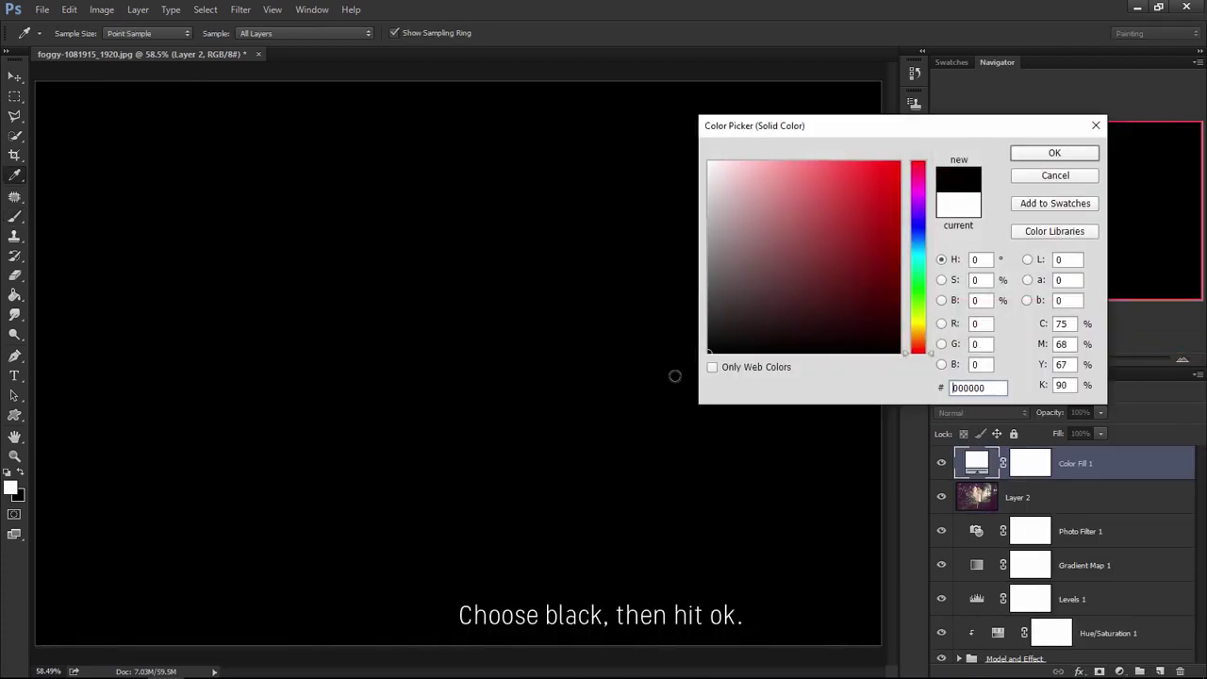
{"action": "left_click", "coordinate": [1044, 153]}
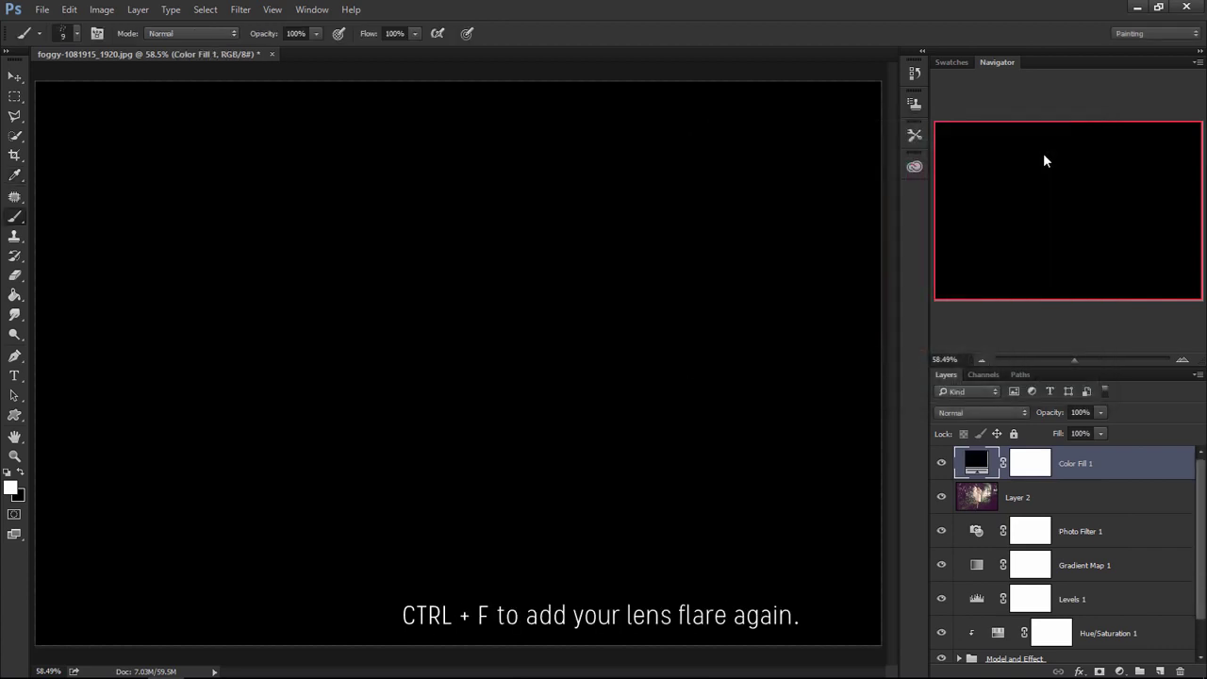
- Reapply the lens flare on the black fill and blend it in Screen mode at 48% opacity
{"action": "key", "text": "ctrl+f"}
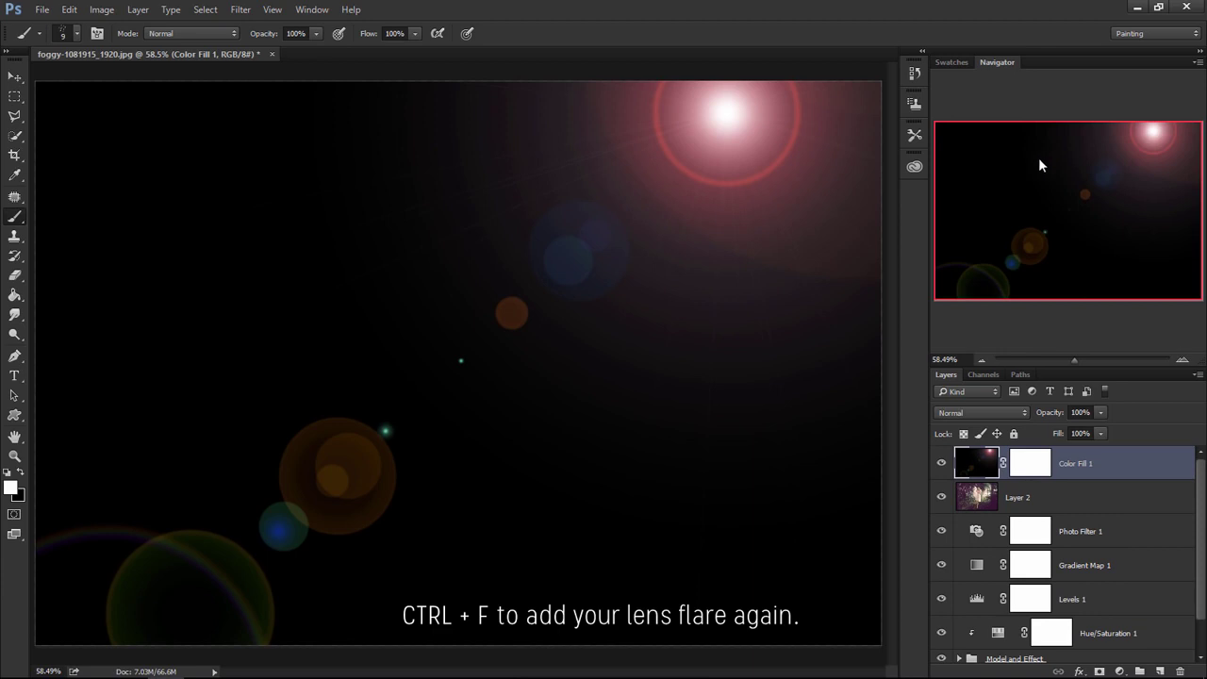
{"action": "left_click", "coordinate": [966, 413]}
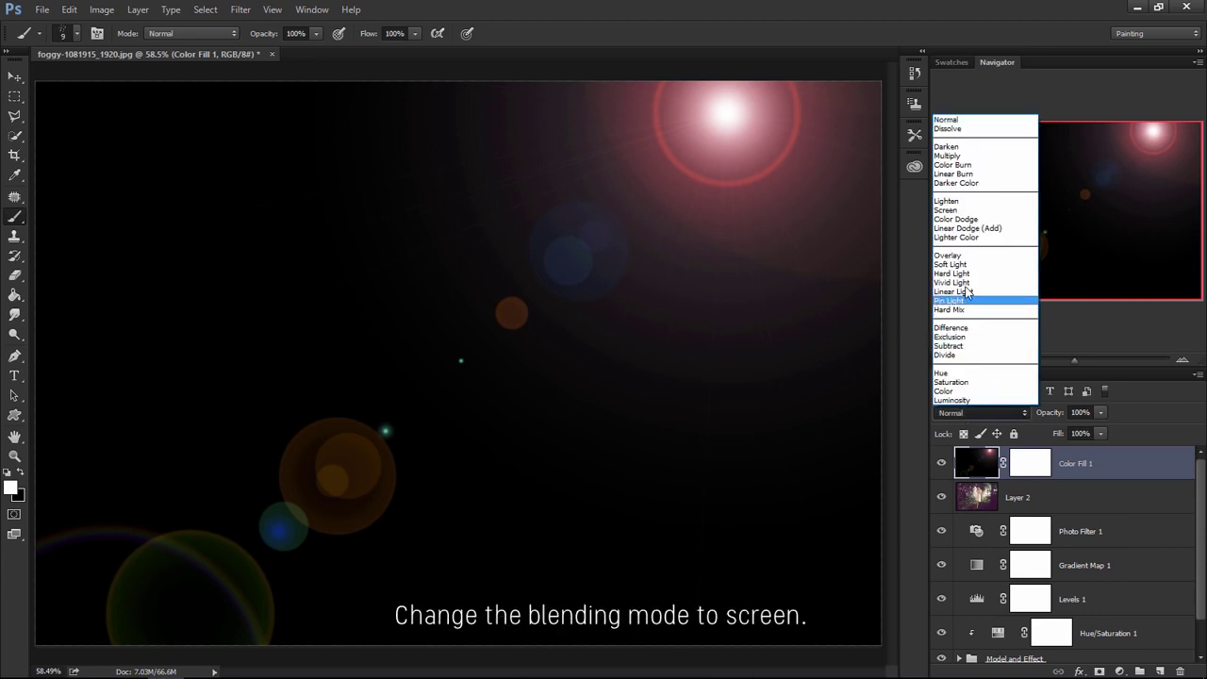
{"action": "left_click", "coordinate": [1013, 208]}
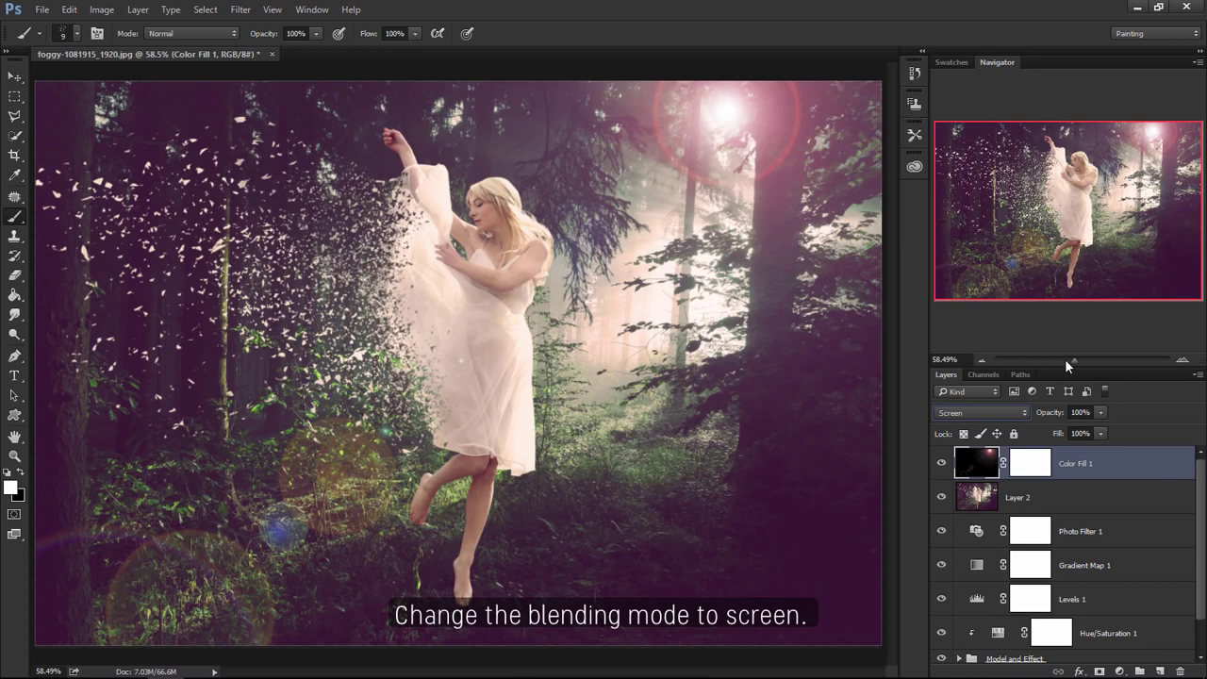
{"action": "mouse_move", "coordinate": [1058, 416]}
{"action": "left_mouse_down"}
{"action": "mouse_move", "coordinate": [998, 415]}
{"action": "mouse_move", "coordinate": [1019, 415]}
{"action": "left_mouse_up"}
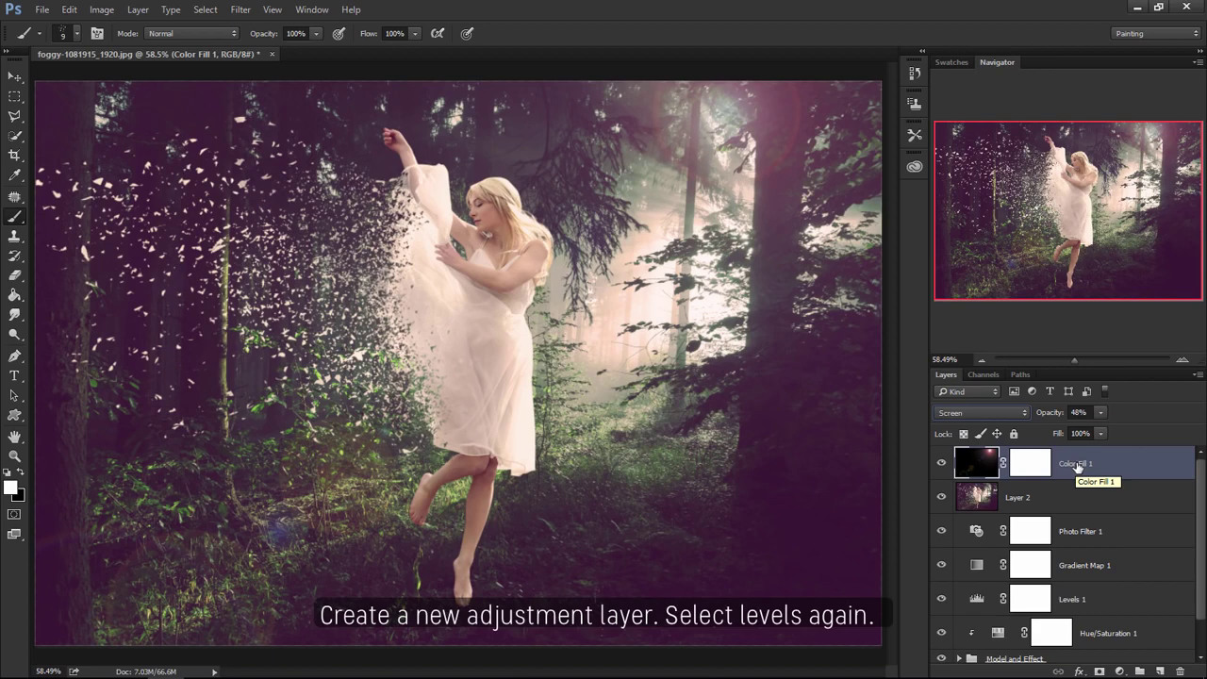
- Add a Levels 2 adjustment layer with shadow input 5 and highlight input 240
{"action": "left_click", "coordinate": [1119, 670]}
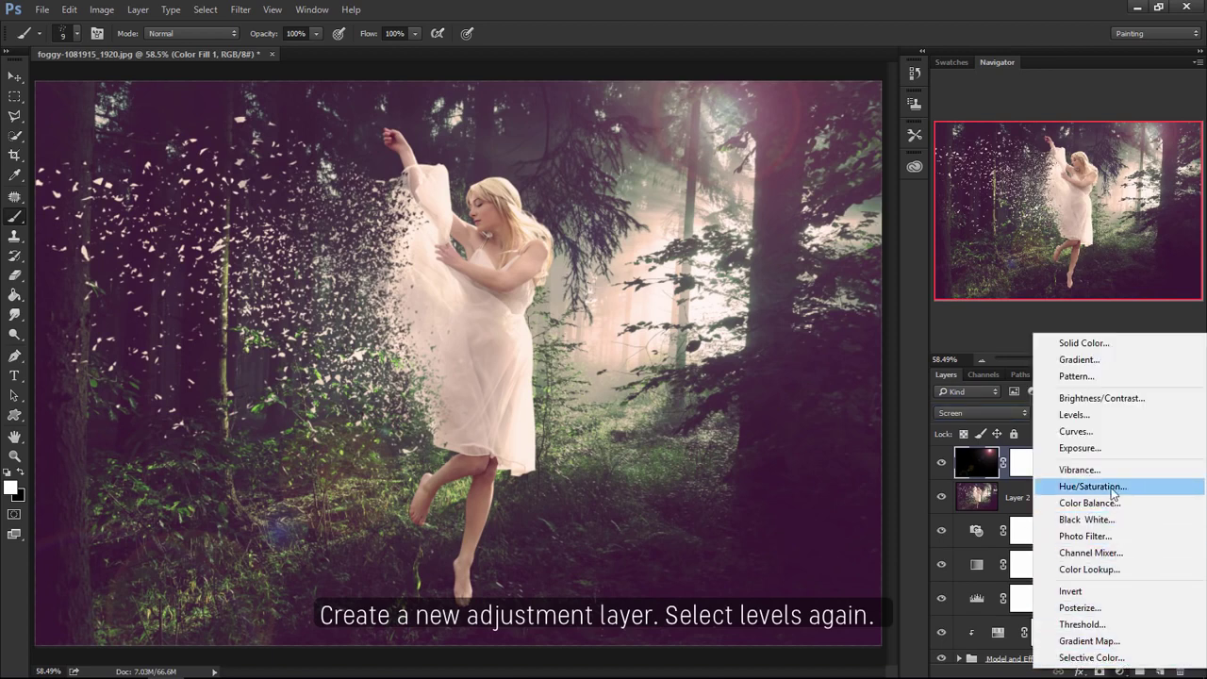
{"action": "left_click", "coordinate": [1107, 416]}
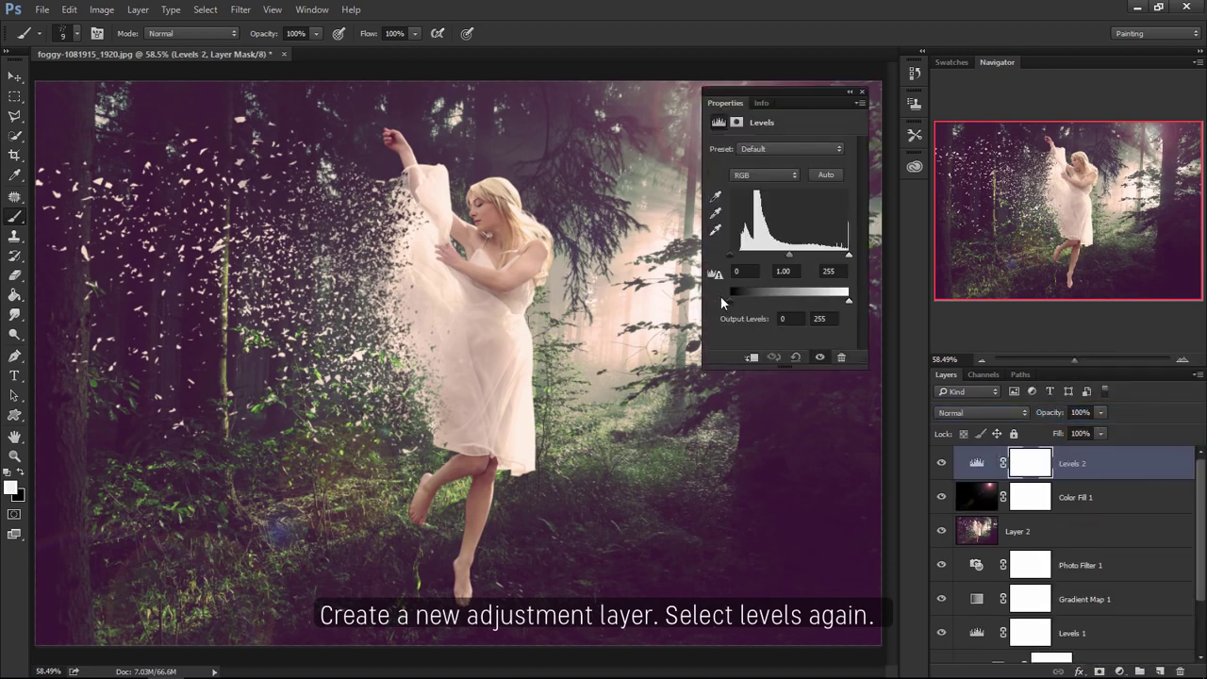
{"action": "left_click_drag", "start_coordinate": [729, 255], "coordinate": [733, 254]}
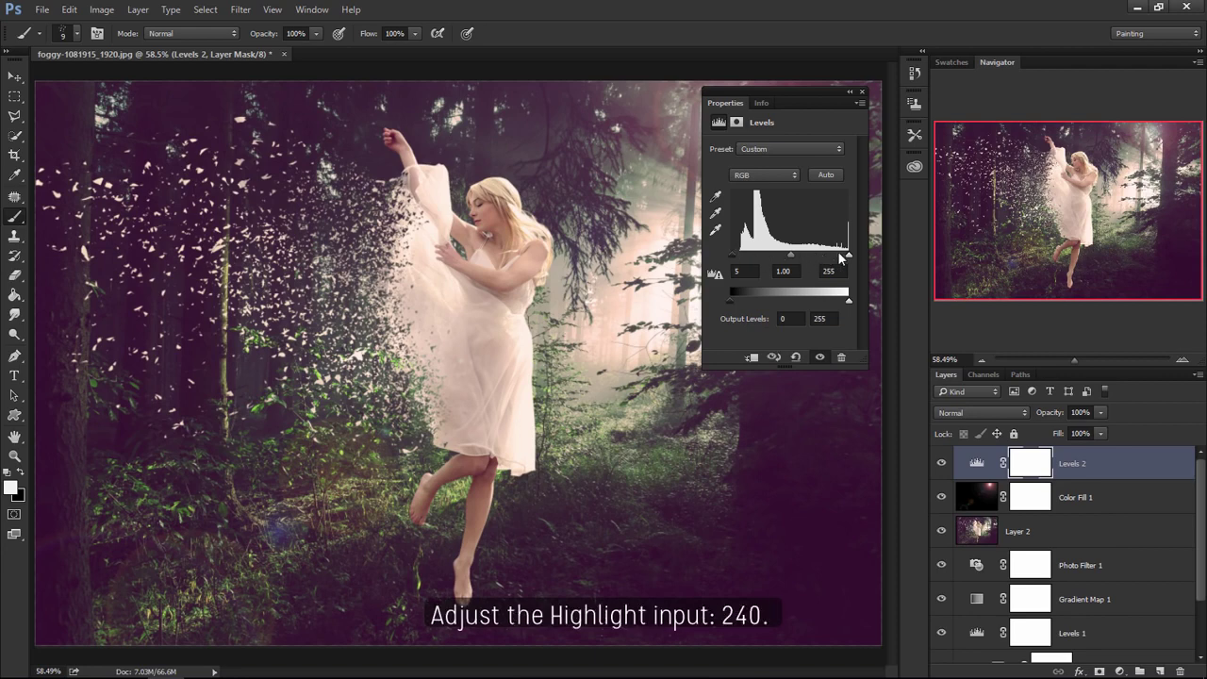
{"action": "mouse_move", "coordinate": [849, 255]}
{"action": "left_mouse_down"}
{"action": "mouse_move", "coordinate": [830, 256]}
{"action": "mouse_move", "coordinate": [842, 257]}
{"action": "left_mouse_up"}
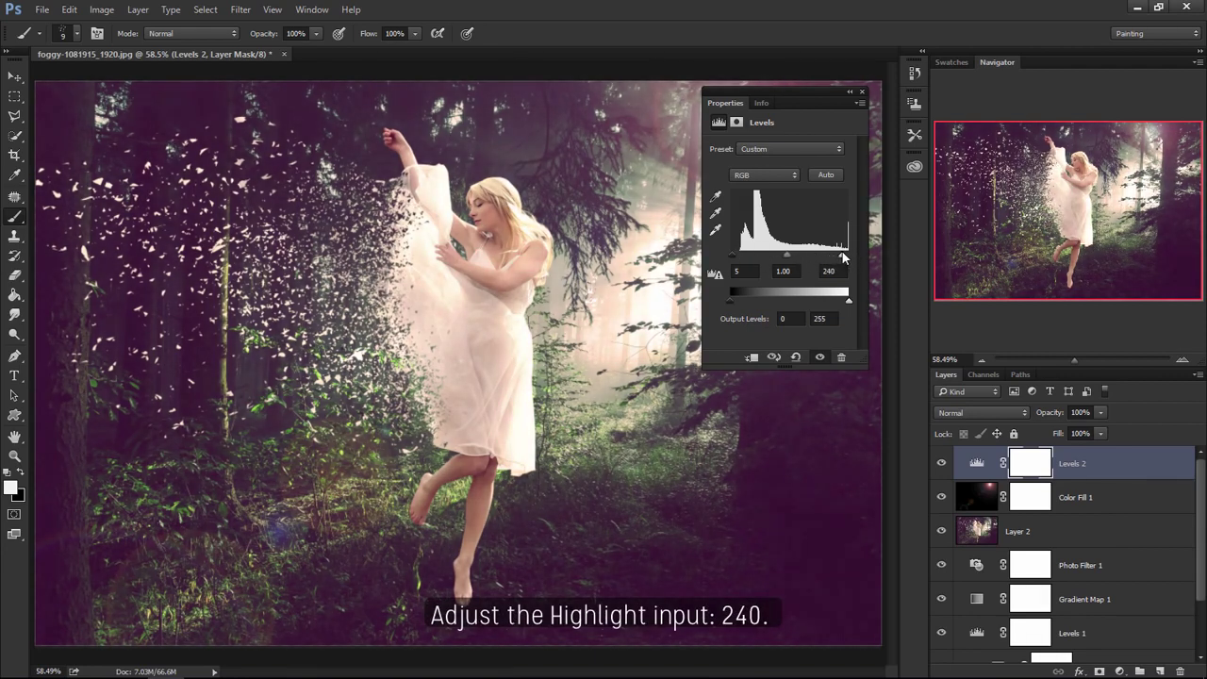
{"action": "left_click", "coordinate": [861, 92]}
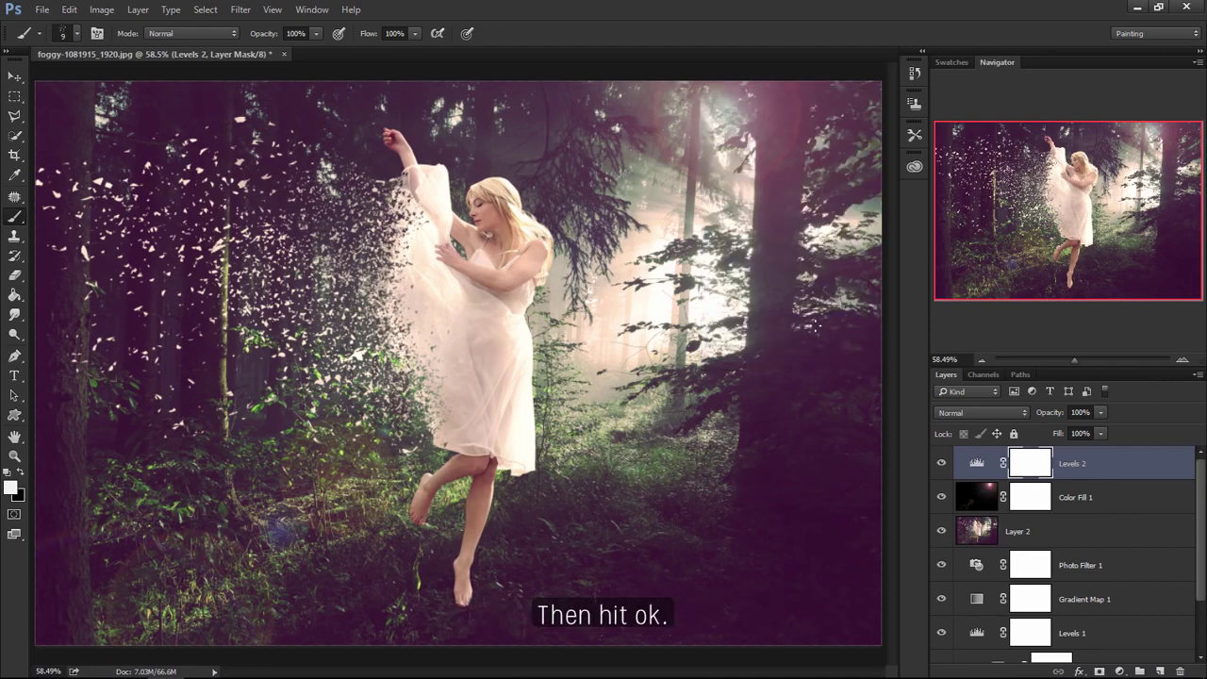